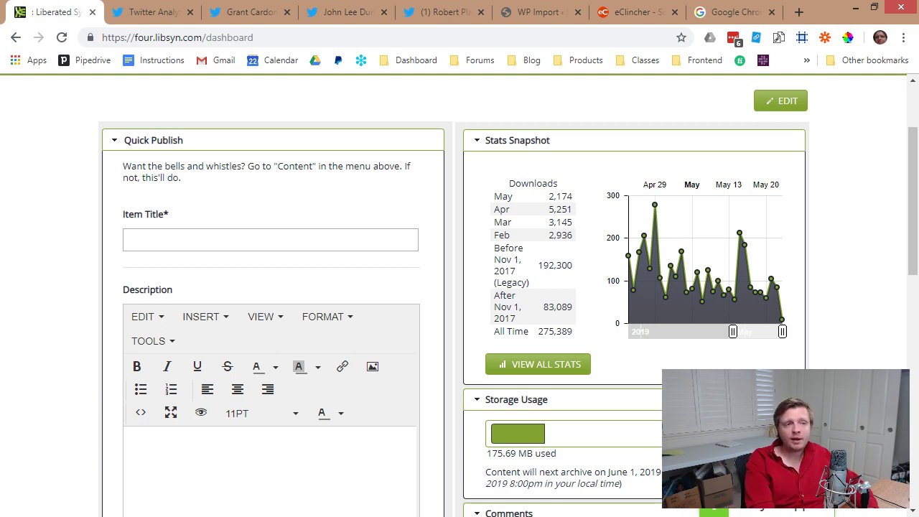
Close the Libsyn podcast dashboard tab to reveal Twitter Analytics.
{"action": "left_click", "coordinate": [92, 12]}
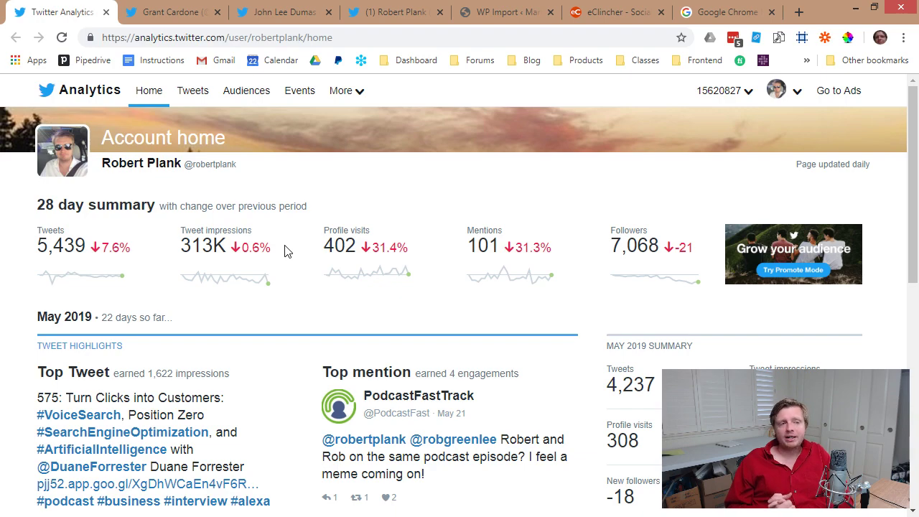
Switch to the followed influencer's Twitter profile tab.
{"action": "left_click", "coordinate": [176, 9]}
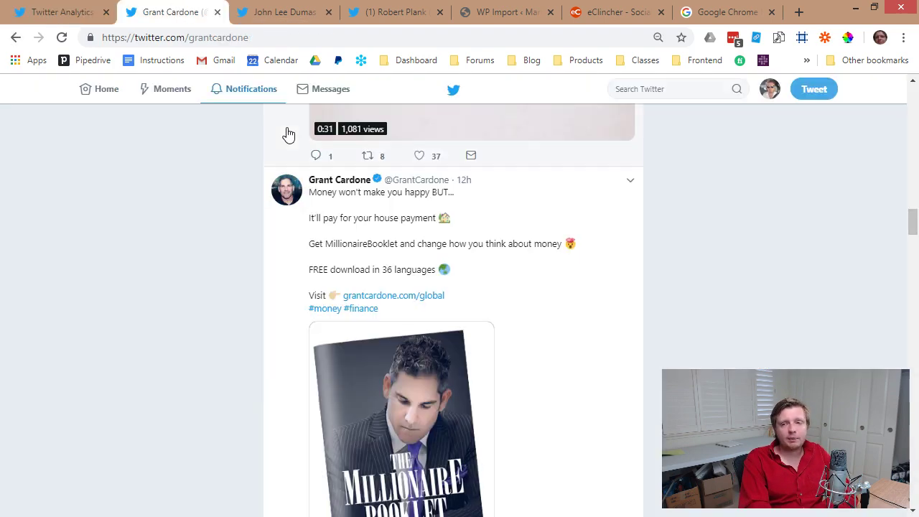
Close Twitter Analytics, skim the influencer's tweets, then close that influencer's profile.
{"action": "scroll", "coordinate": [913, 115], "scroll_direction": "up", "scroll_amount": 10}
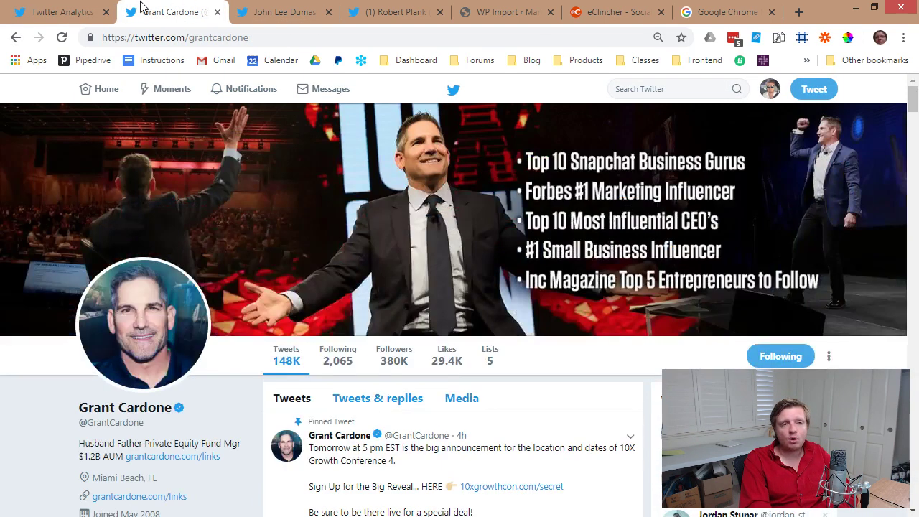
{"action": "left_click", "coordinate": [106, 13]}
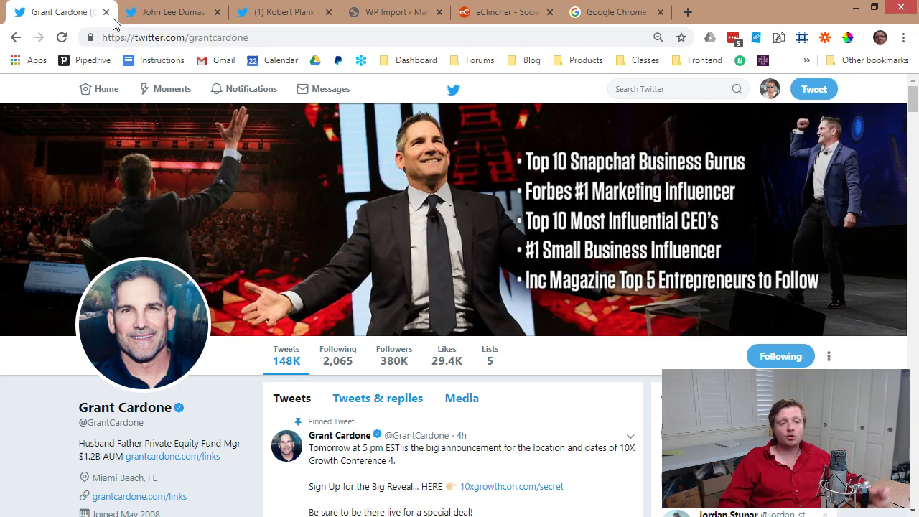
{"action": "scroll", "coordinate": [201, 263], "scroll_direction": "down", "scroll_amount": 2}
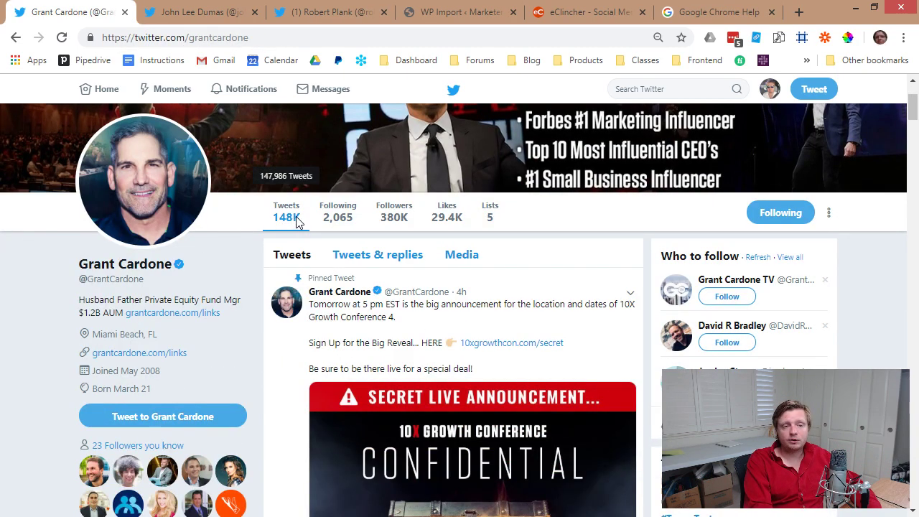
{"action": "scroll", "coordinate": [352, 304], "scroll_direction": "down", "scroll_amount": 15}
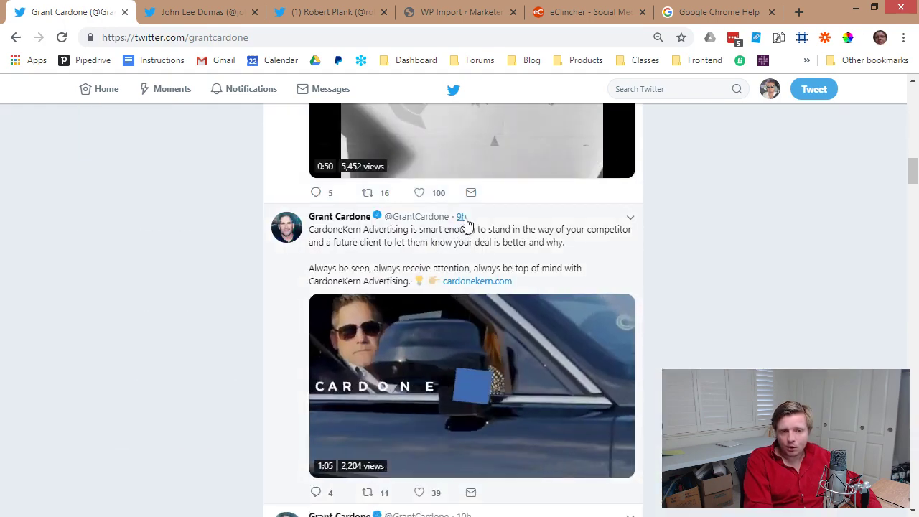
{"action": "scroll", "coordinate": [465, 223], "scroll_direction": "down", "scroll_amount": 8}
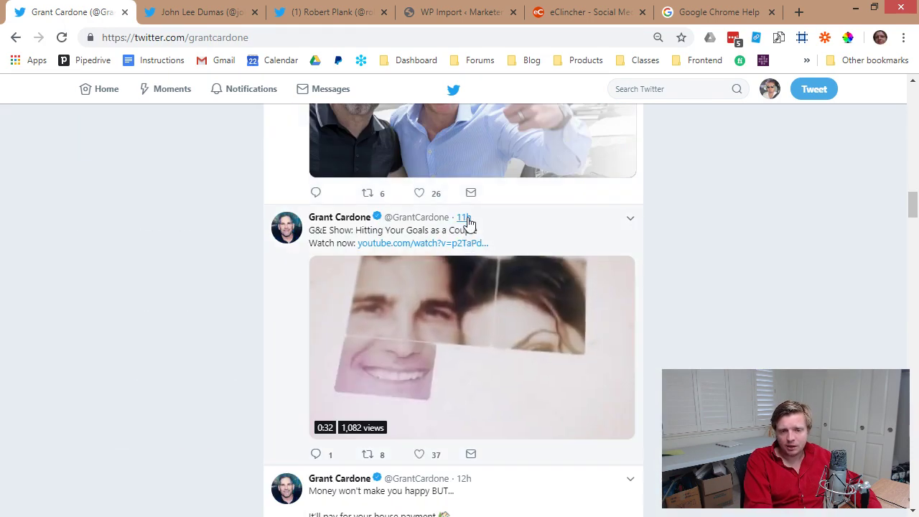
{"action": "scroll", "coordinate": [467, 224], "scroll_direction": "down", "scroll_amount": 10}
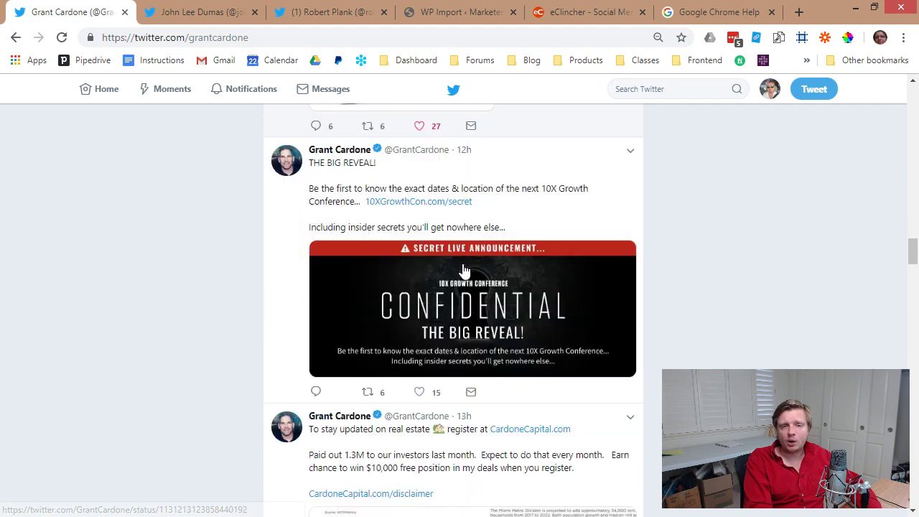
{"action": "left_click", "coordinate": [124, 13]}
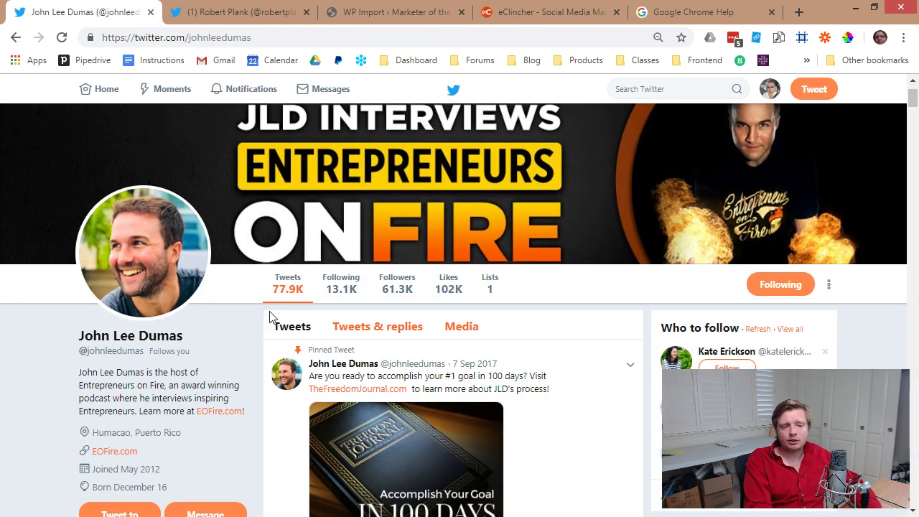
Scroll through the podcaster's timeline, then close the podcaster's profile.
{"action": "scroll", "coordinate": [353, 345], "scroll_direction": "down", "scroll_amount": 10}
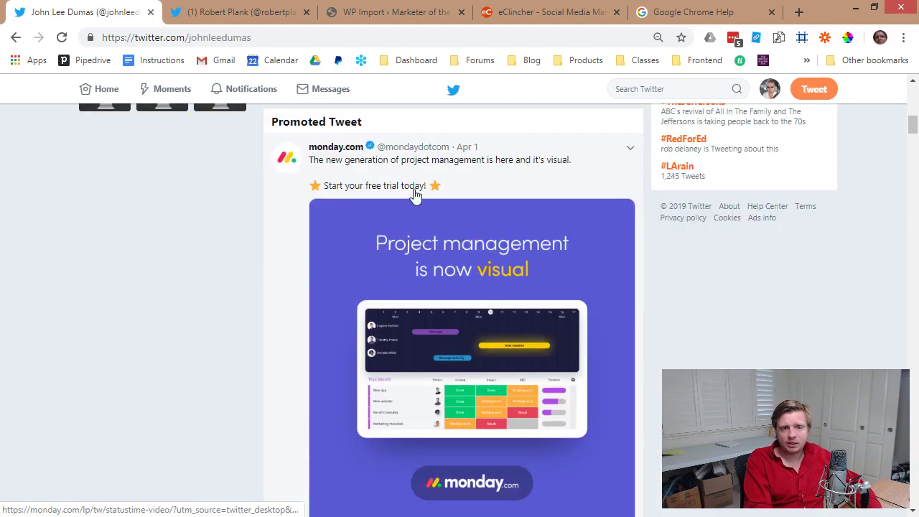
{"action": "scroll", "coordinate": [417, 352], "scroll_direction": "down", "scroll_amount": 4}
{"action": "scroll", "coordinate": [455, 273], "scroll_direction": "down", "scroll_amount": 2}
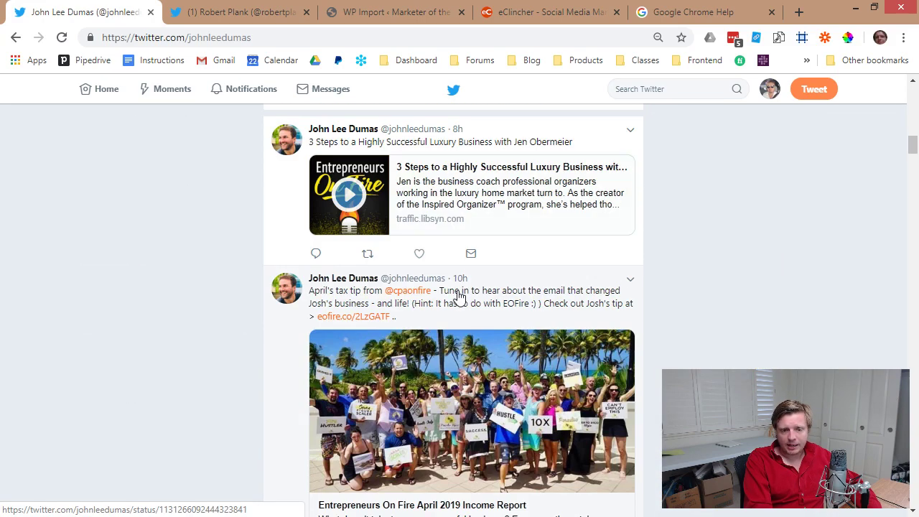
{"action": "scroll", "coordinate": [467, 298], "scroll_direction": "down", "scroll_amount": 12}
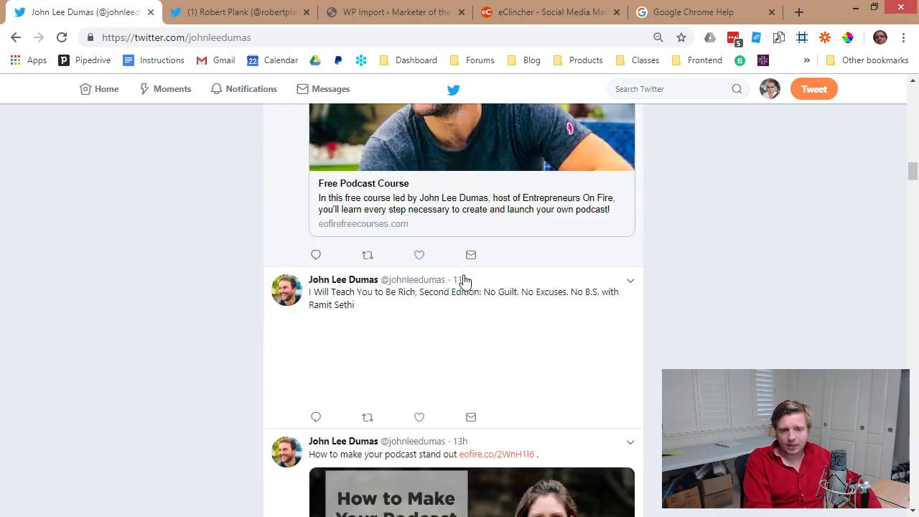
{"action": "scroll", "coordinate": [467, 293], "scroll_direction": "down", "scroll_amount": 2}
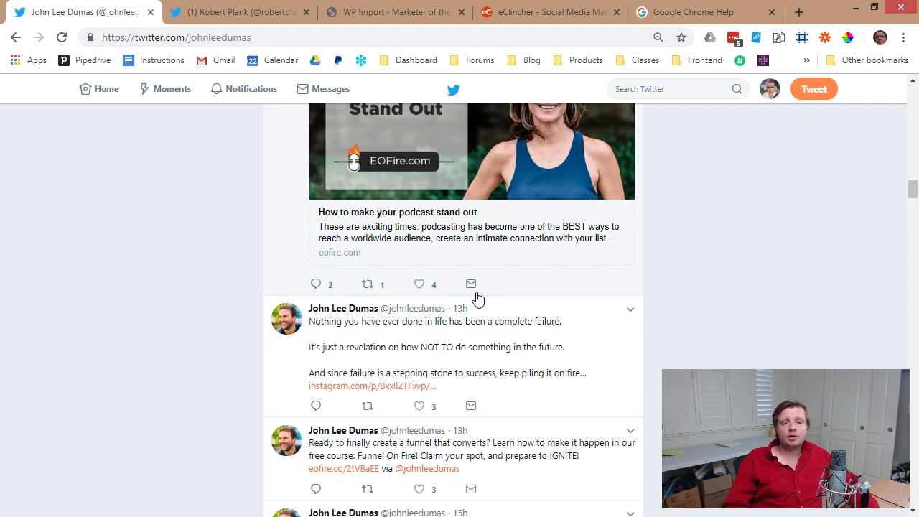
{"action": "left_click", "coordinate": [151, 13]}
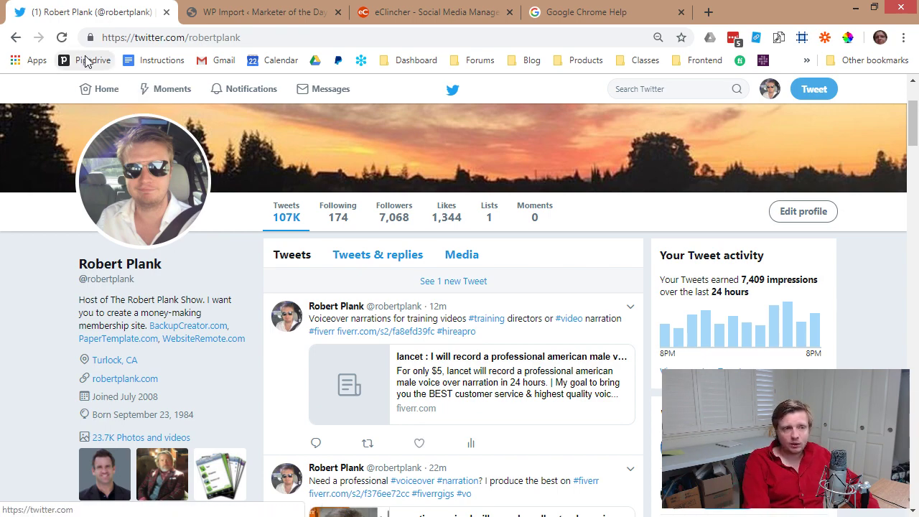
Scroll your own Twitter timeline, close Chrome Help, and bring up eClincher's content queue.
{"action": "scroll", "coordinate": [431, 323], "scroll_direction": "down", "scroll_amount": 4}
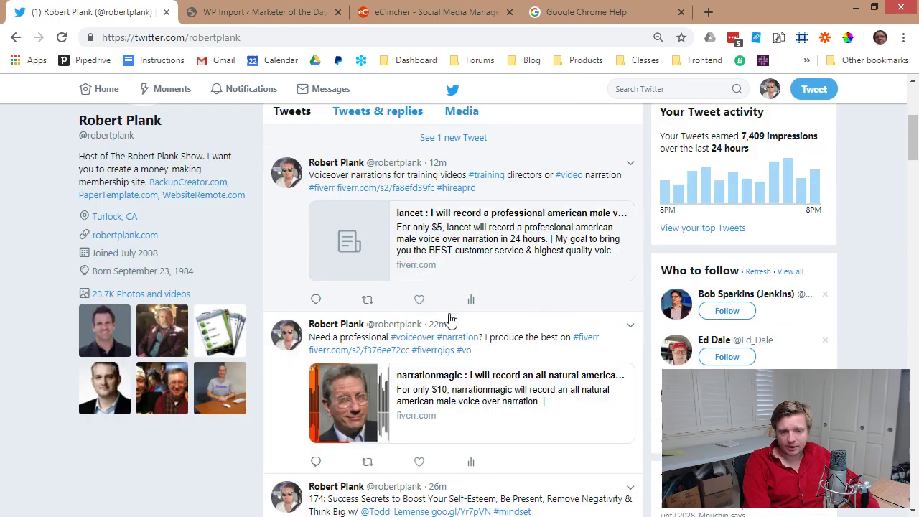
{"action": "scroll", "coordinate": [438, 316], "scroll_direction": "down", "scroll_amount": 10}
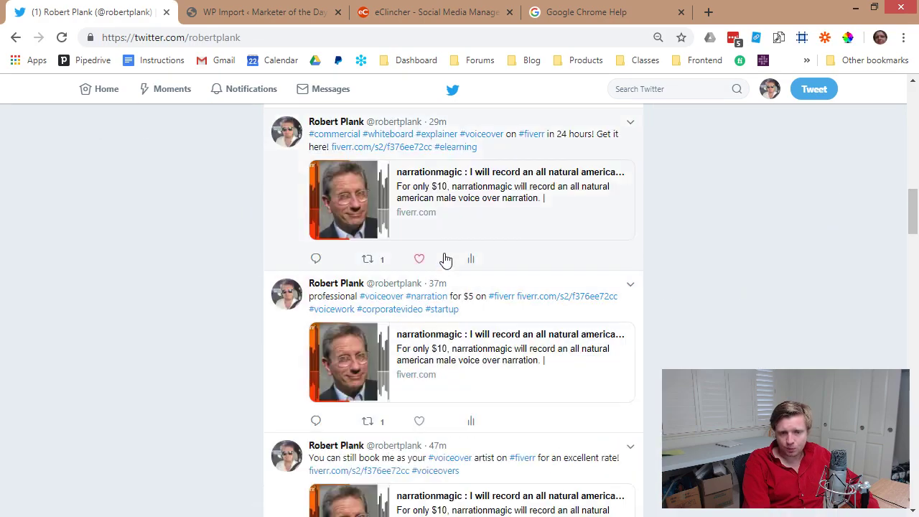
{"action": "scroll", "coordinate": [443, 310], "scroll_direction": "down", "scroll_amount": 12}
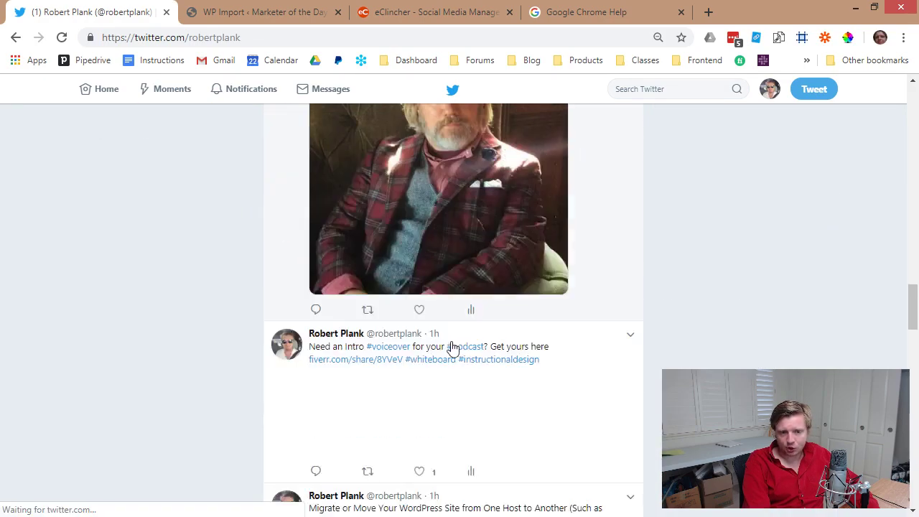
{"action": "scroll", "coordinate": [438, 334], "scroll_direction": "down", "scroll_amount": 10}
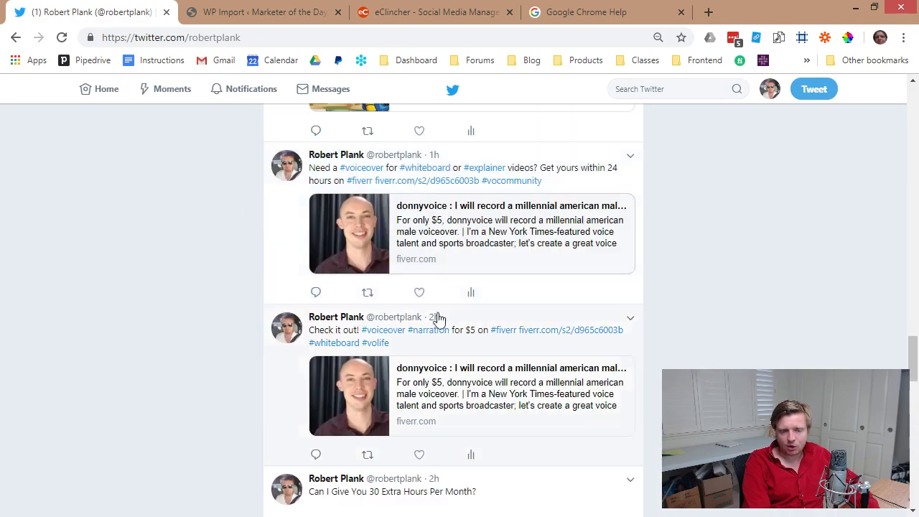
{"action": "scroll", "coordinate": [442, 316], "scroll_direction": "down", "scroll_amount": 10}
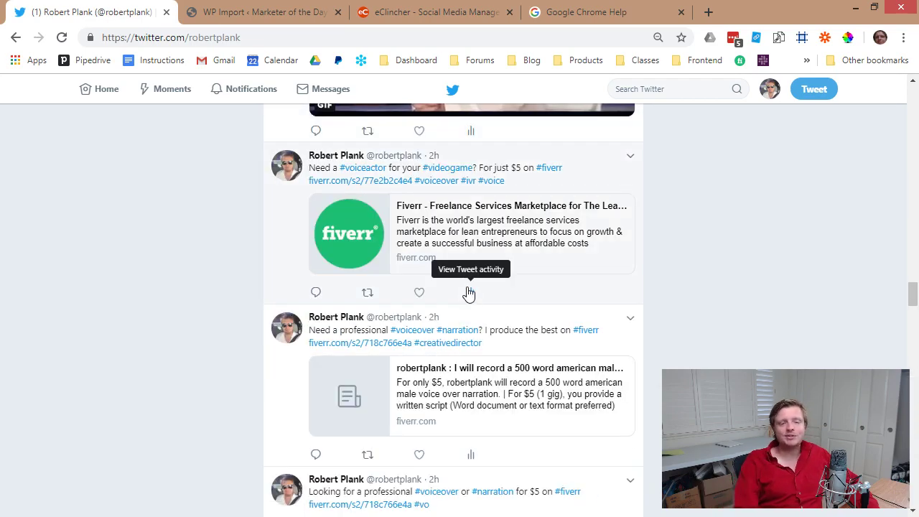
{"action": "scroll", "coordinate": [445, 280], "scroll_direction": "down", "scroll_amount": 4}
{"action": "scroll", "coordinate": [424, 268], "scroll_direction": "down", "scroll_amount": 5}
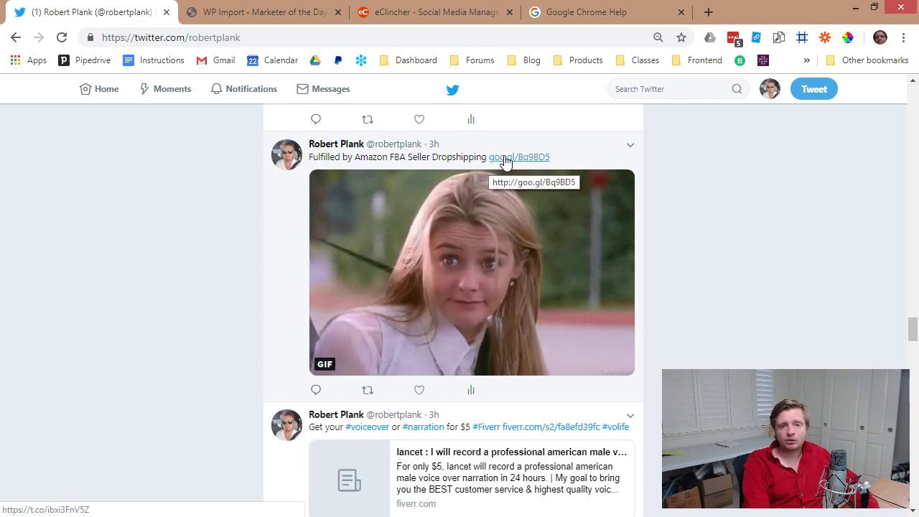
{"action": "scroll", "coordinate": [510, 170], "scroll_direction": "down", "scroll_amount": 5}
{"action": "scroll", "coordinate": [510, 169], "scroll_direction": "down", "scroll_amount": 12}
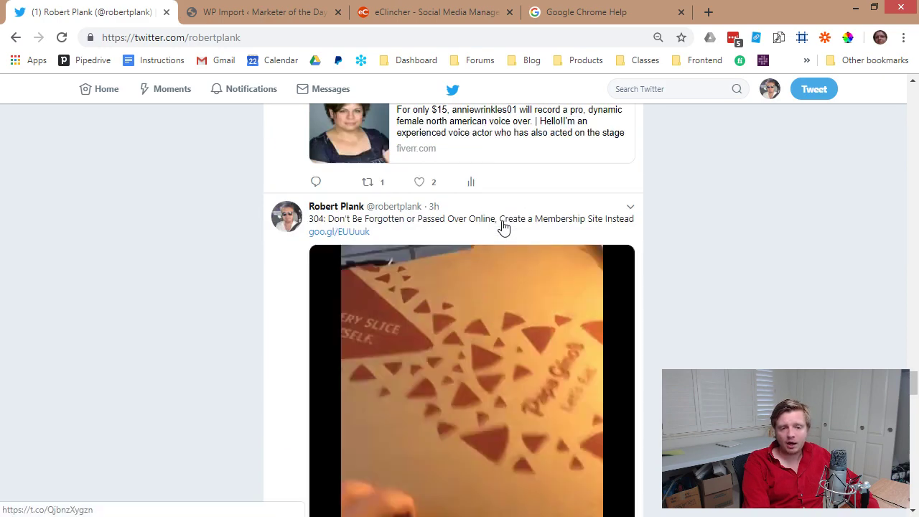
{"action": "scroll", "coordinate": [366, 179], "scroll_direction": "down", "scroll_amount": 10}
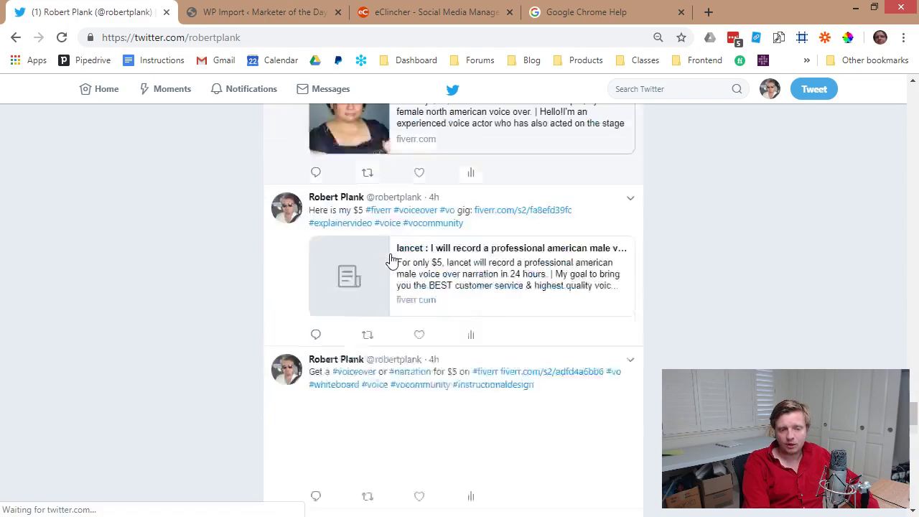
{"action": "scroll", "coordinate": [397, 263], "scroll_direction": "down", "scroll_amount": 10}
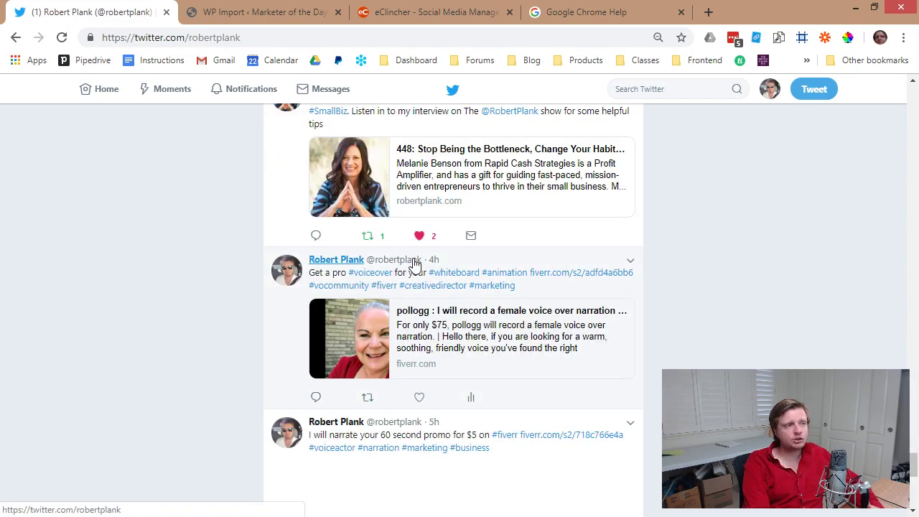
{"action": "scroll", "coordinate": [417, 263], "scroll_direction": "down", "scroll_amount": 6}
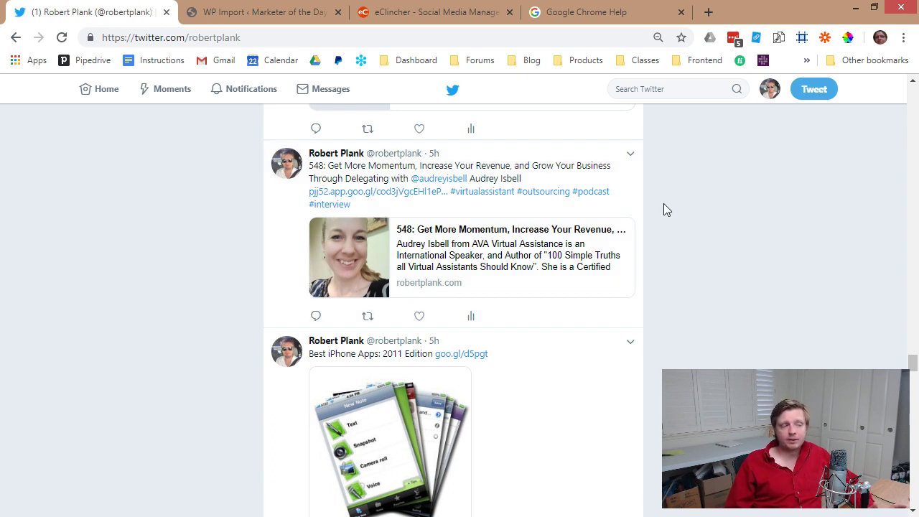
{"action": "left_click", "coordinate": [681, 12]}
{"action": "left_click", "coordinate": [431, 12]}
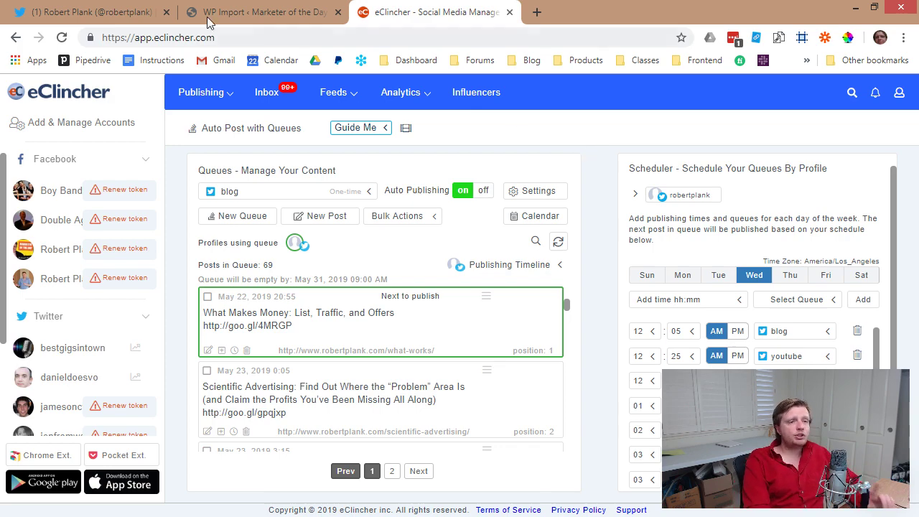
Close your Twitter profile, review the WP Import page, and go to the WordPress Posts list.
{"action": "left_click", "coordinate": [166, 12]}
{"action": "left_click", "coordinate": [81, 15]}
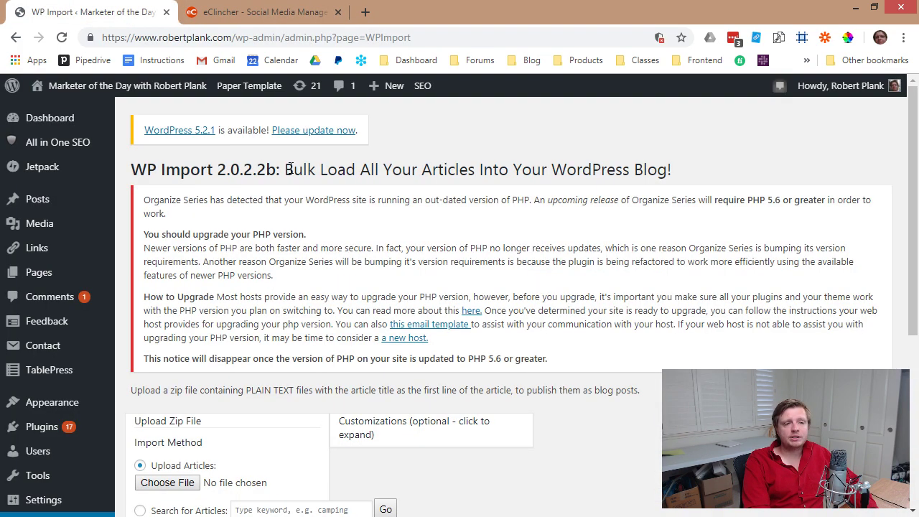
{"action": "scroll", "coordinate": [382, 155], "scroll_direction": "down", "scroll_amount": 3}
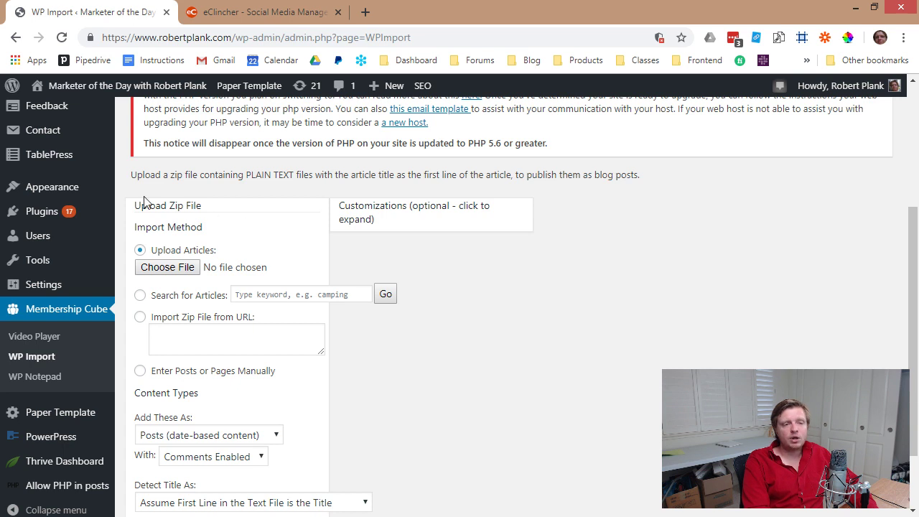
{"action": "scroll", "coordinate": [188, 254], "scroll_direction": "down", "scroll_amount": 1}
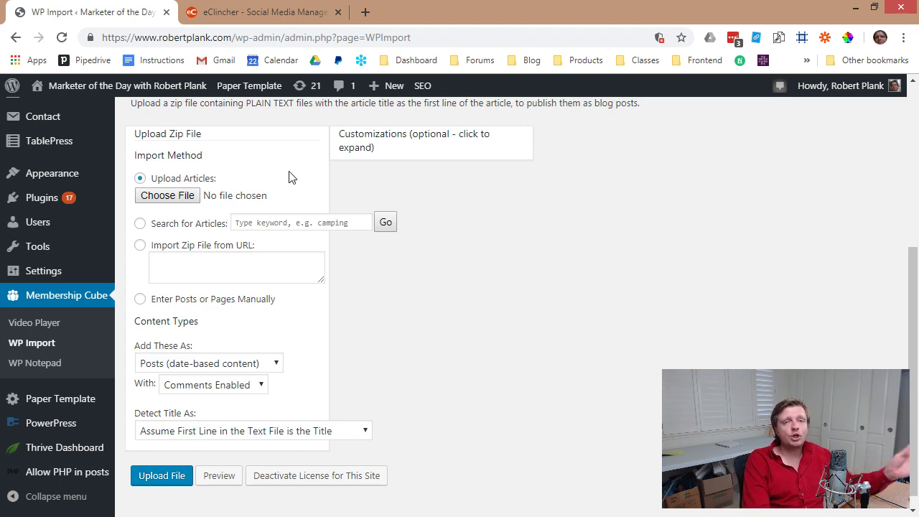
{"action": "scroll", "coordinate": [289, 178], "scroll_direction": "up", "scroll_amount": 3}
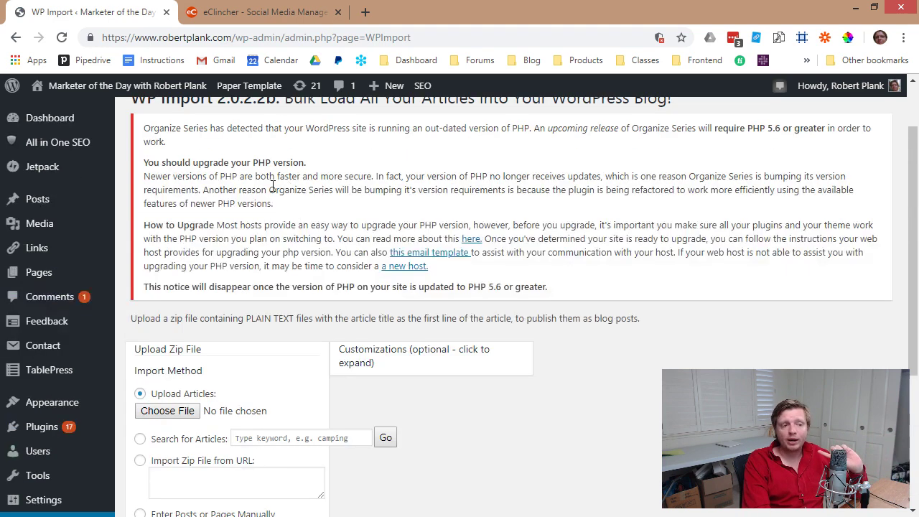
{"action": "left_click", "coordinate": [54, 200]}
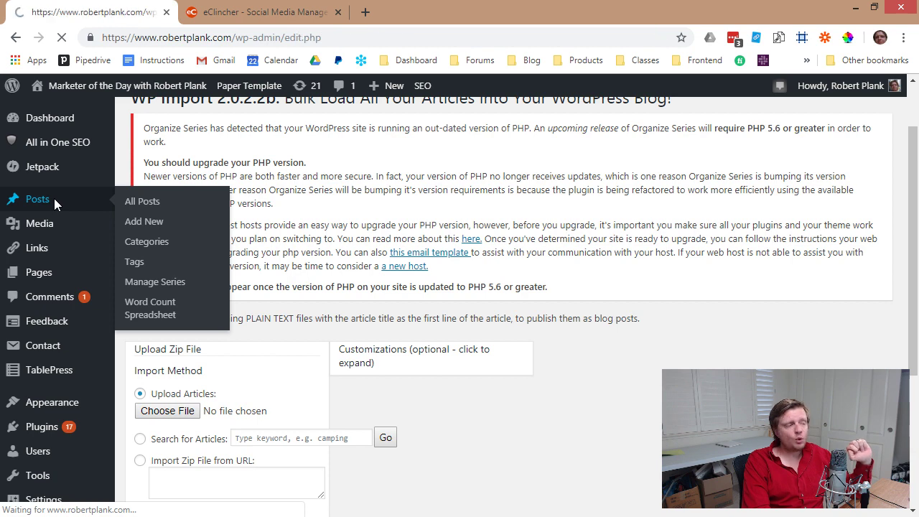
Tick scheduled podcast posts 647, 646 and 645 in the posts list.
{"action": "scroll", "coordinate": [294, 257], "scroll_direction": "down", "scroll_amount": 1}
{"action": "scroll", "coordinate": [294, 256], "scroll_direction": "down", "scroll_amount": 2}
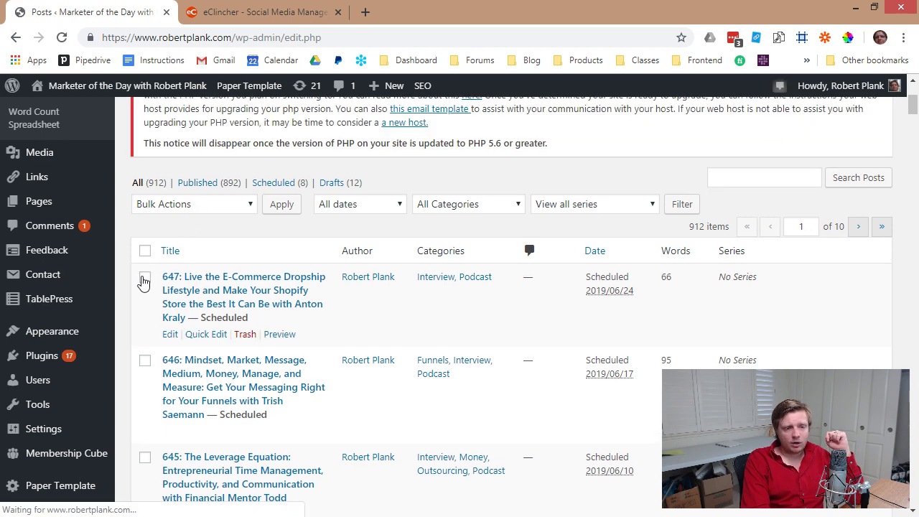
{"action": "left_click", "coordinate": [436, 213]}
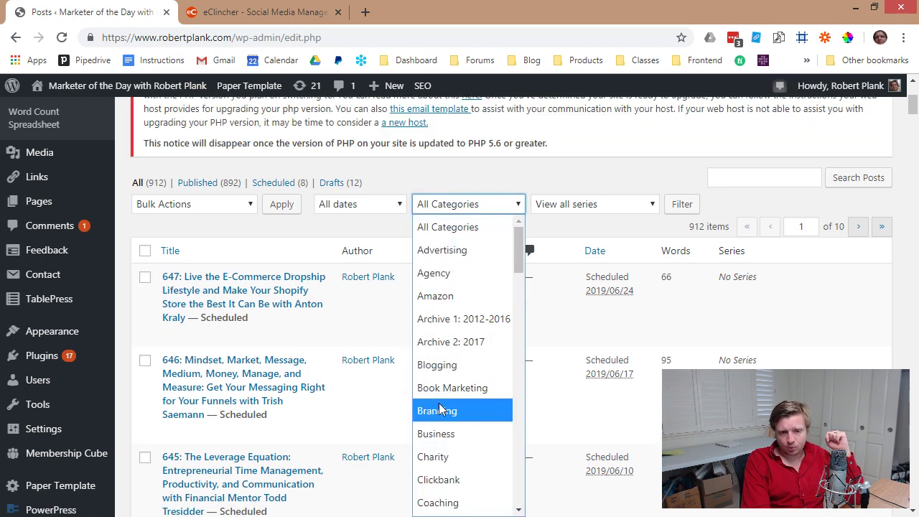
{"action": "scroll", "coordinate": [441, 406], "scroll_direction": "down", "scroll_amount": 12}
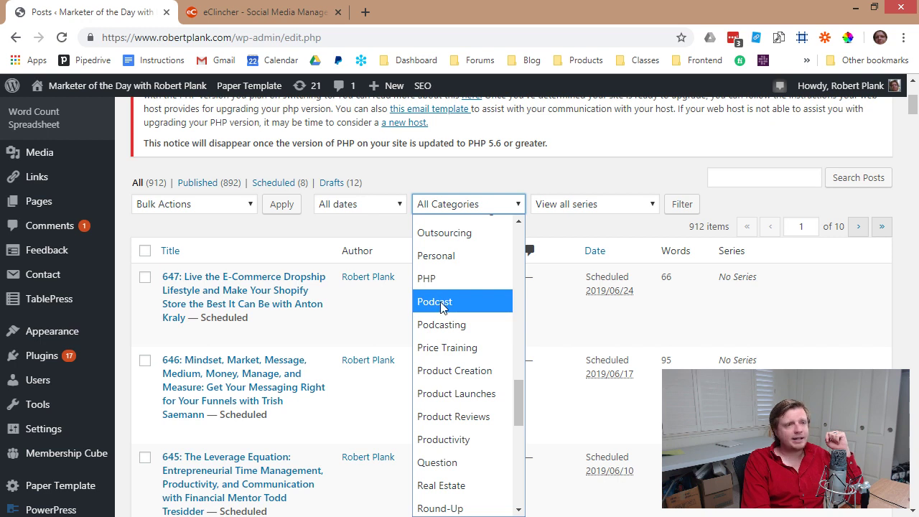
{"action": "left_click", "coordinate": [354, 243]}
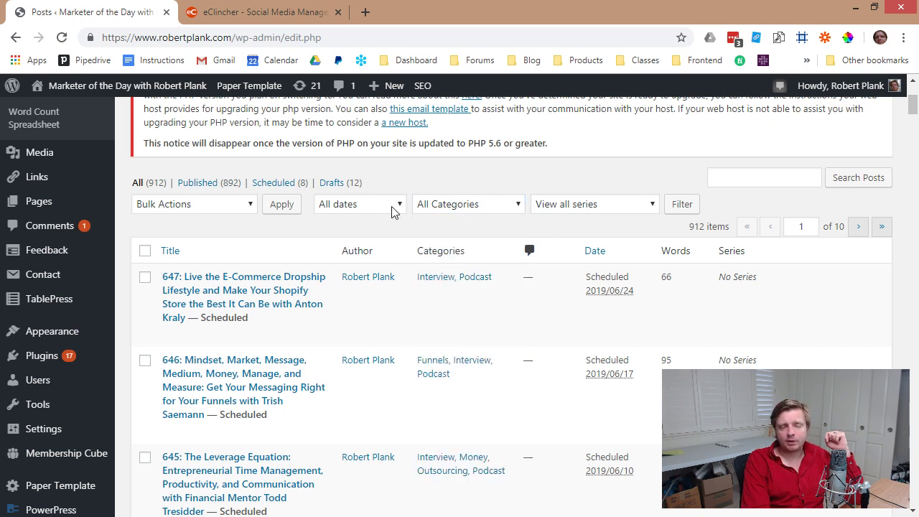
{"action": "left_click", "coordinate": [231, 211]}
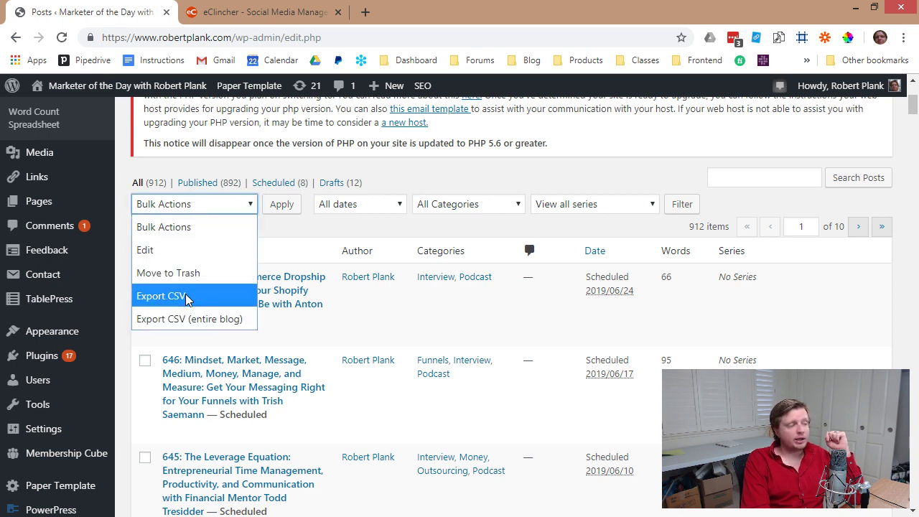
{"action": "key", "text": "Escape"}
{"action": "left_click", "coordinate": [145, 277]}
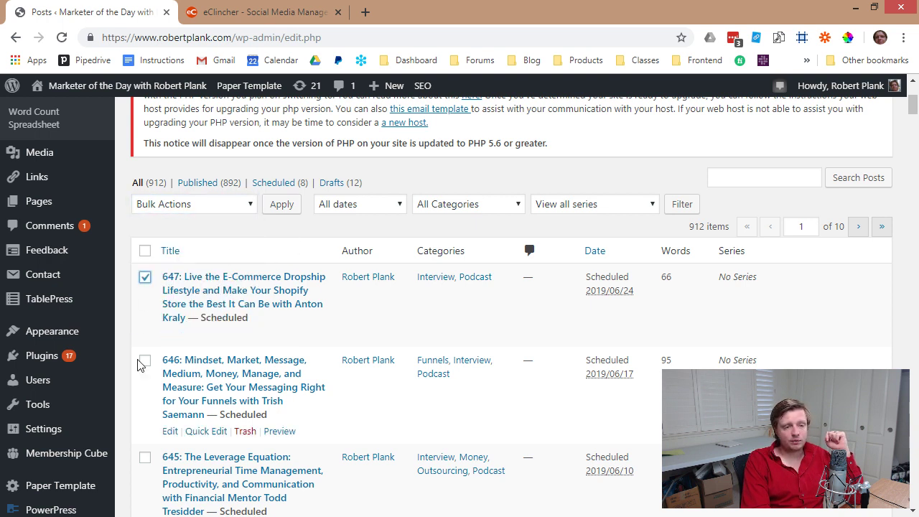
{"action": "left_click", "coordinate": [145, 360]}
{"action": "left_click", "coordinate": [145, 457]}
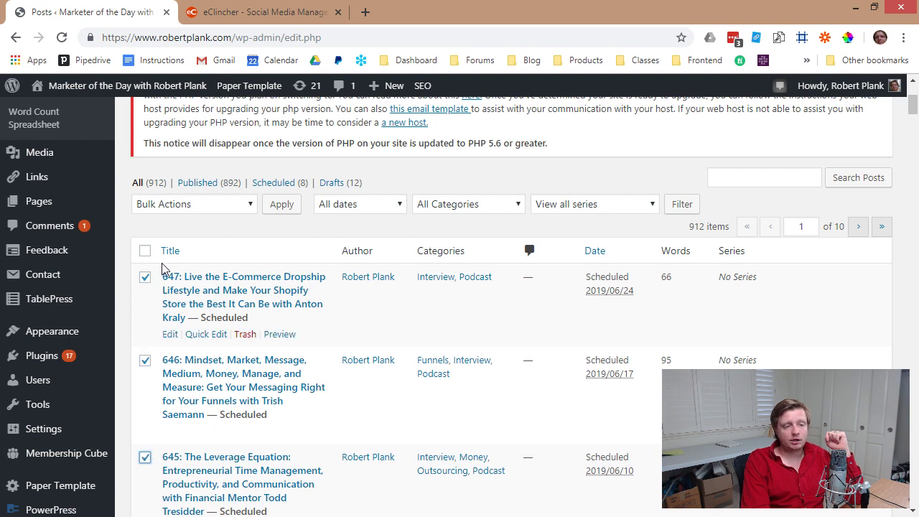
Export the selected posts with Bulk Actions Export CSV and open export.csv in Excel.
{"action": "left_click", "coordinate": [207, 203]}
{"action": "left_click", "coordinate": [189, 296]}
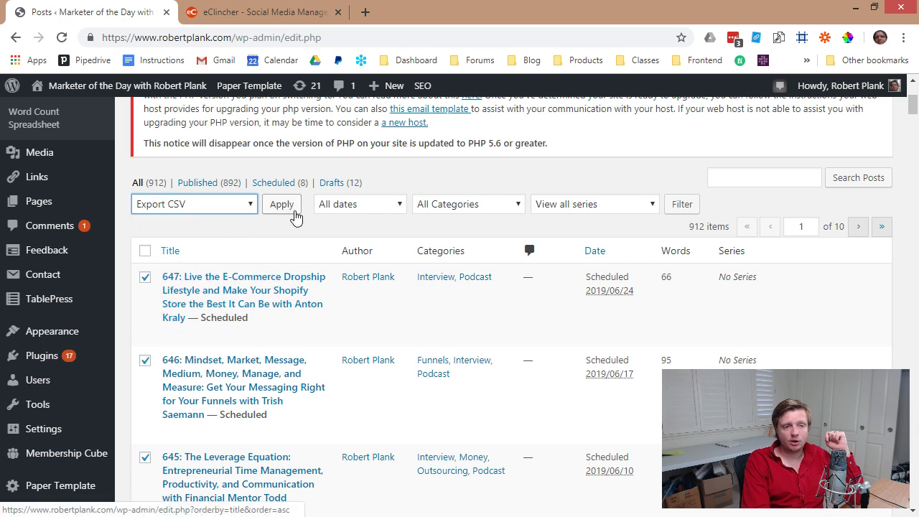
{"action": "left_click", "coordinate": [284, 205]}
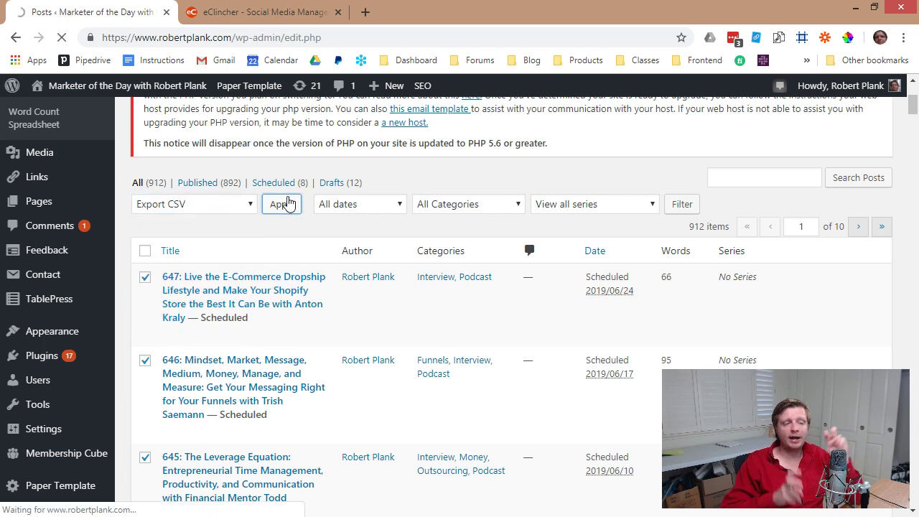
{"action": "left_click", "coordinate": [85, 503]}
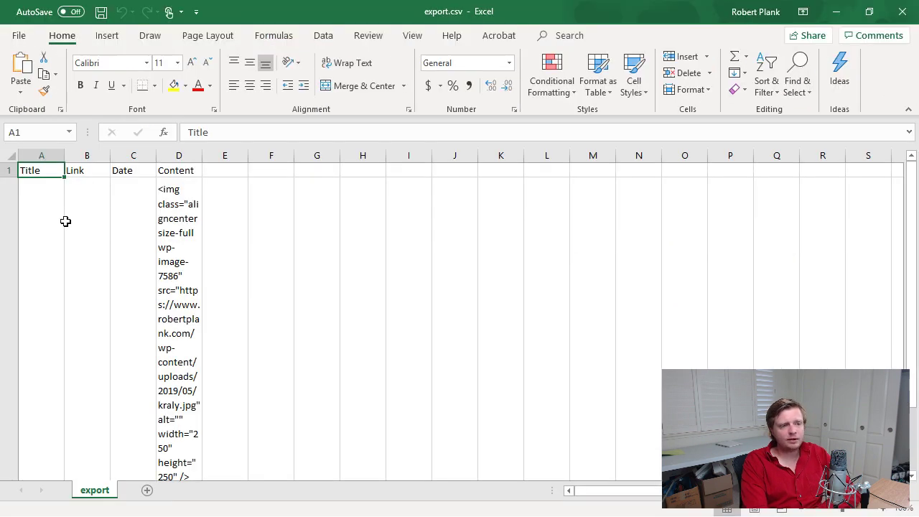
{"action": "key", "text": "Down"}
{"action": "key", "text": "Down"}
{"action": "key", "text": "Down"}
{"action": "key", "text": "Down"}
{"action": "key", "text": "Down"}
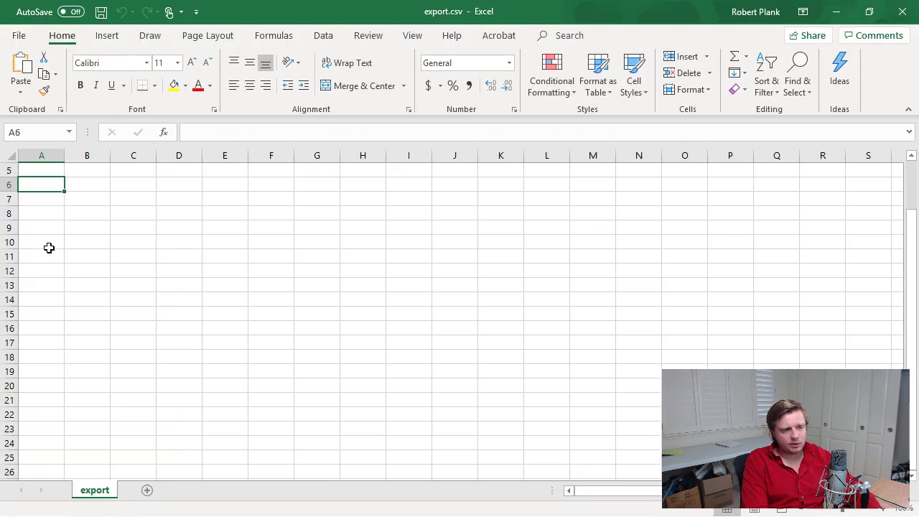
{"action": "scroll", "coordinate": [48, 289], "scroll_direction": "up", "scroll_amount": 2}
{"action": "scroll", "coordinate": [47, 289], "scroll_direction": "down", "scroll_amount": 2}
Delete the Content column from export.csv.
{"action": "scroll", "coordinate": [47, 289], "scroll_direction": "up", "scroll_amount": 2}
{"action": "left_click", "coordinate": [195, 147]}
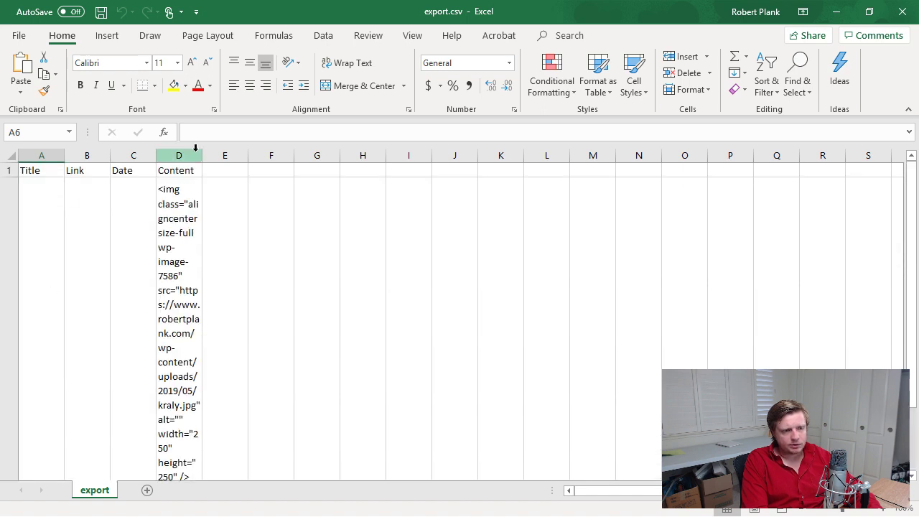
{"action": "left_click", "coordinate": [184, 155]}
{"action": "right_click", "coordinate": [181, 152]}
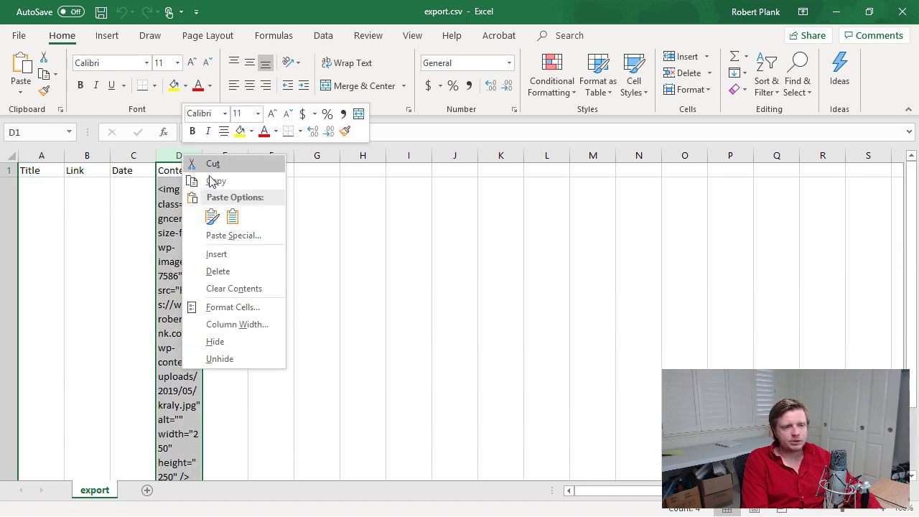
{"action": "left_click", "coordinate": [220, 269]}
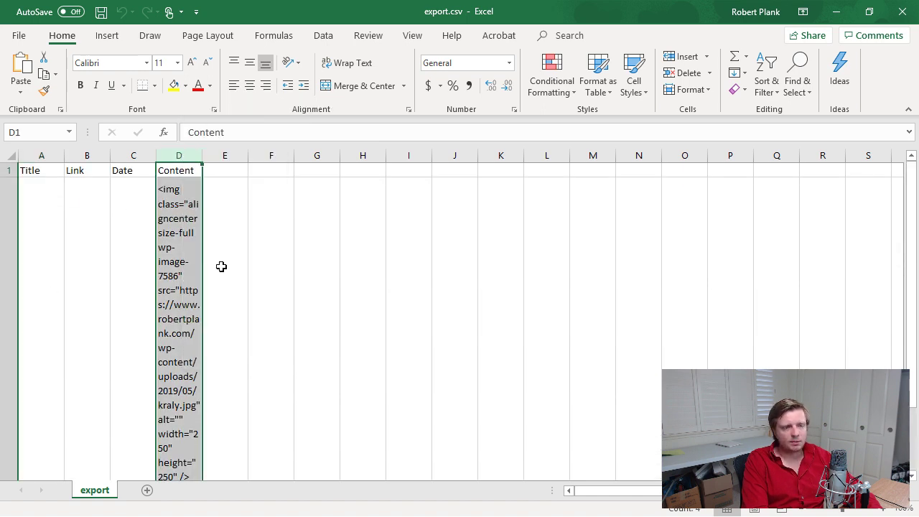
Autofit the Date, Link and Title columns and check the first post's title, link and date.
{"action": "double_click", "coordinate": [155, 153]}
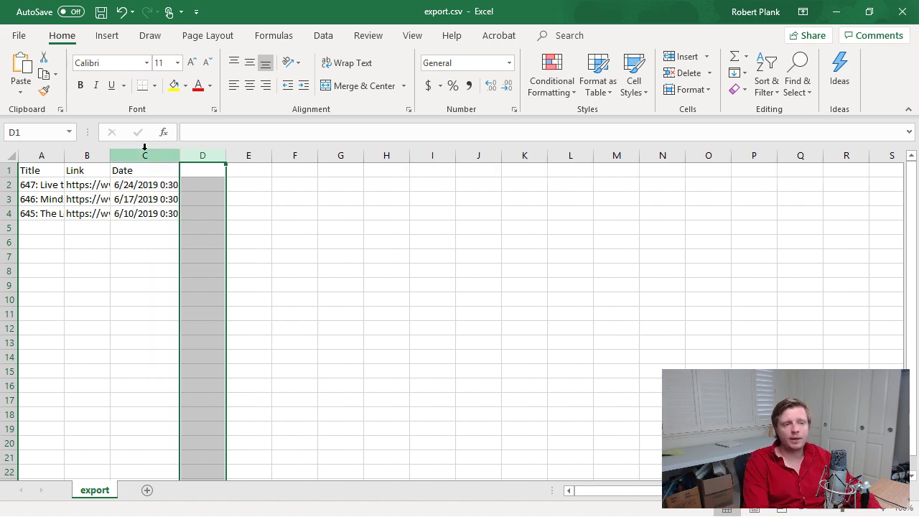
{"action": "double_click", "coordinate": [110, 153]}
{"action": "double_click", "coordinate": [64, 153]}
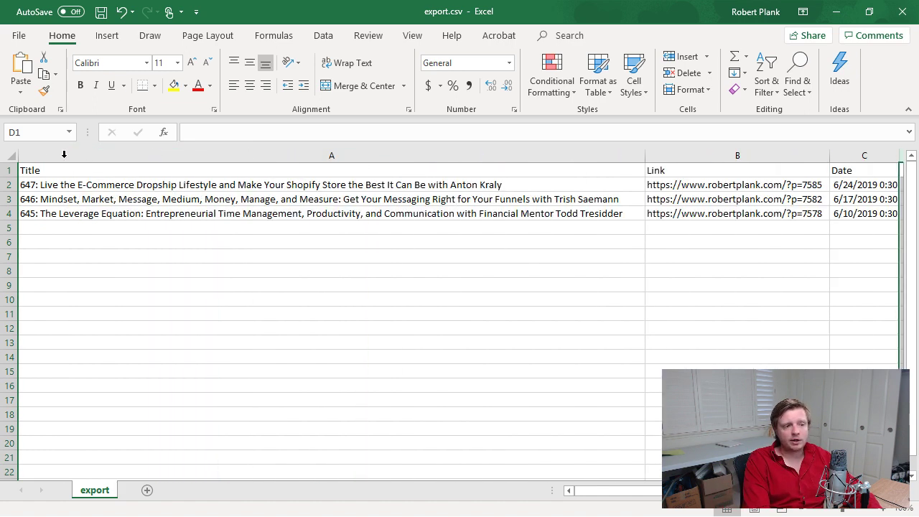
{"action": "left_click", "coordinate": [280, 186]}
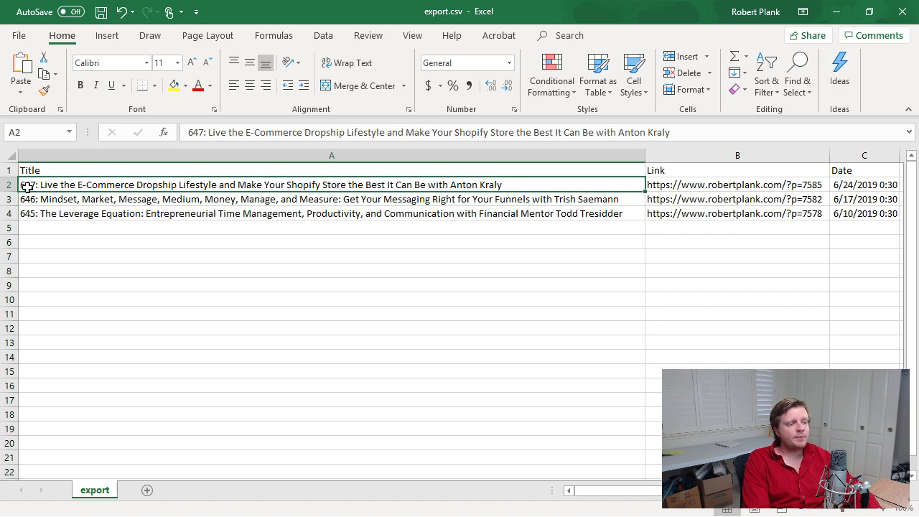
{"action": "key", "text": "Right"}
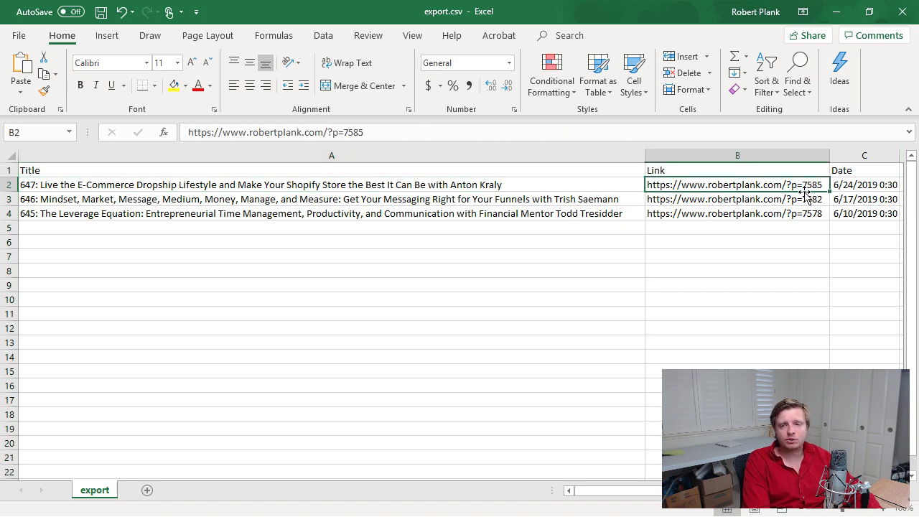
{"action": "key", "text": "Right"}
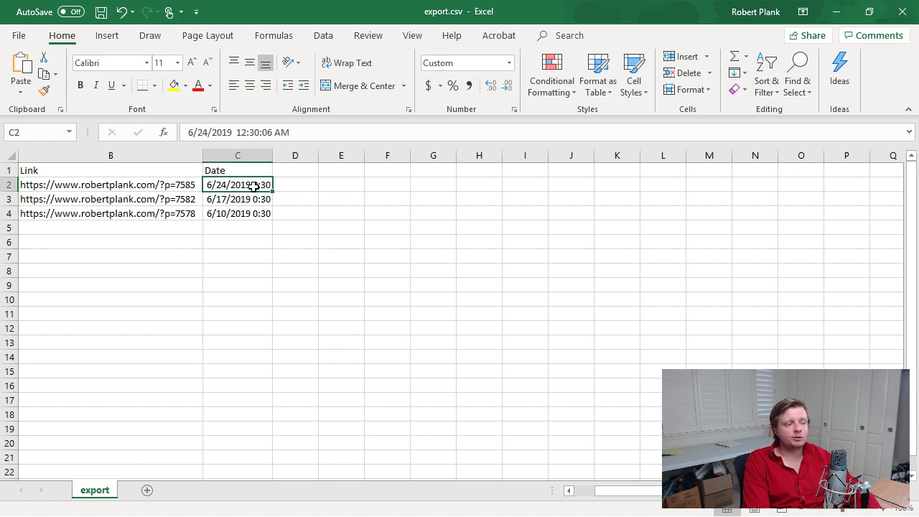
{"action": "key", "text": "Left"}
{"action": "key", "text": "Left"}
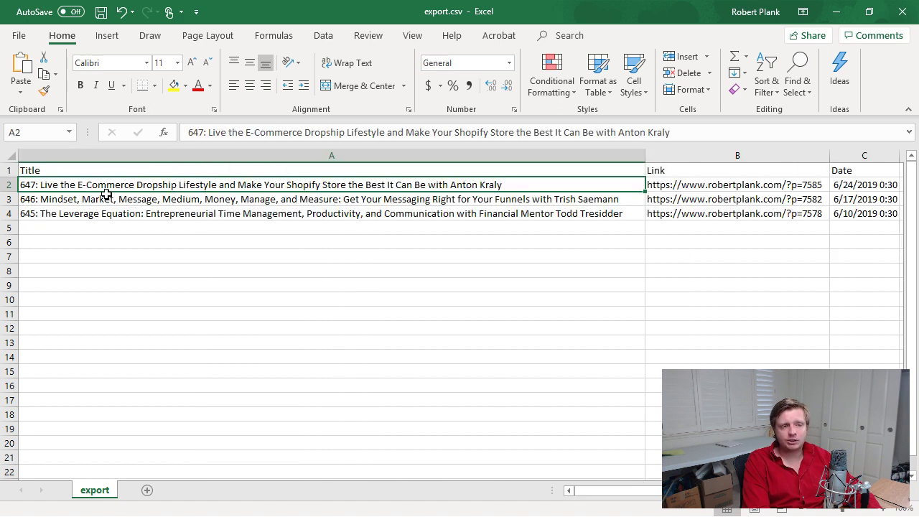
{"action": "key", "text": "Down"}
{"action": "key", "text": "Down"}
{"action": "key", "text": "Up"}
{"action": "key", "text": "Up"}
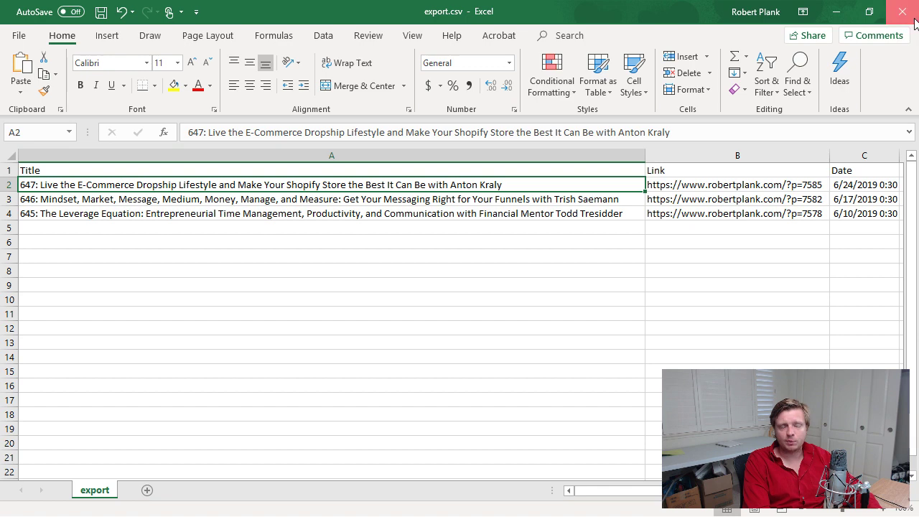
Close export.csv unsaved, export the entire blog as CSV, and open export (1).csv.
{"action": "left_click", "coordinate": [903, 12]}
{"action": "left_click", "coordinate": [446, 282]}
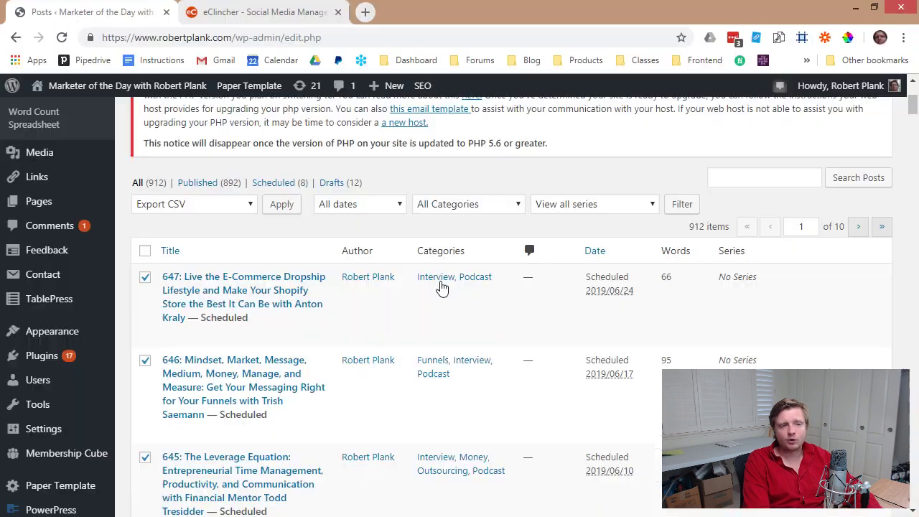
{"action": "left_click", "coordinate": [194, 205]}
{"action": "left_click", "coordinate": [186, 318]}
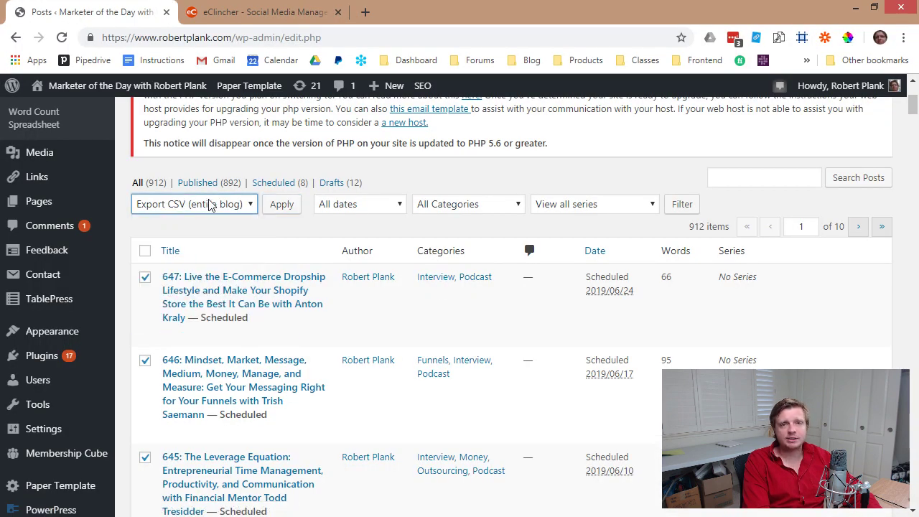
{"action": "left_click", "coordinate": [281, 204]}
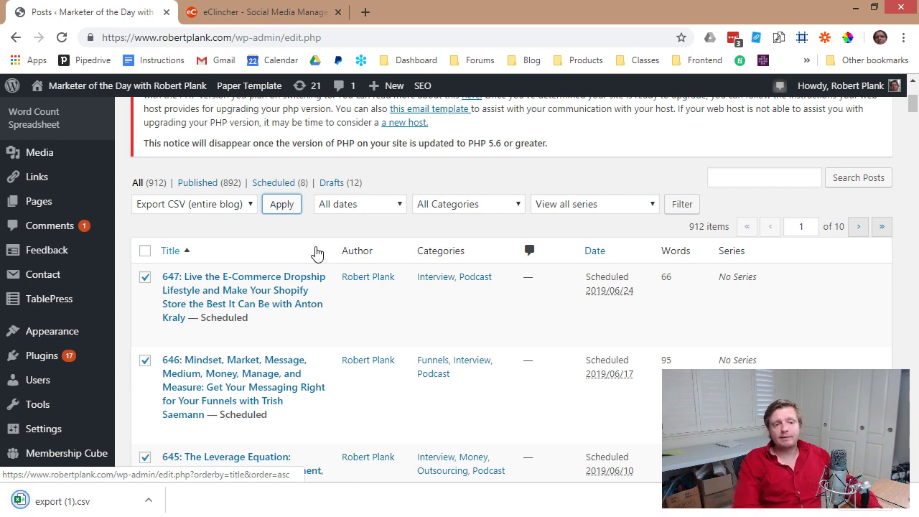
{"action": "left_click", "coordinate": [72, 501]}
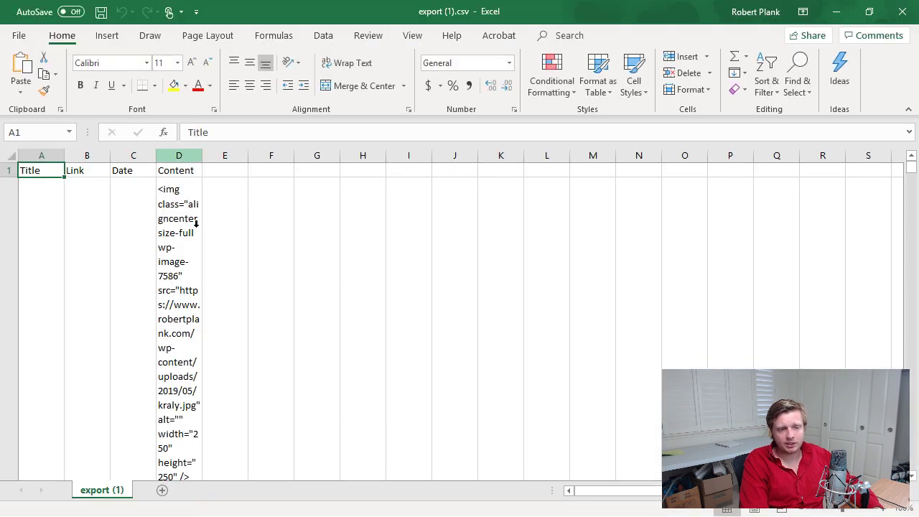
Delete the Content column in export (1).csv and autofit the Title column.
{"action": "left_click", "coordinate": [177, 156]}
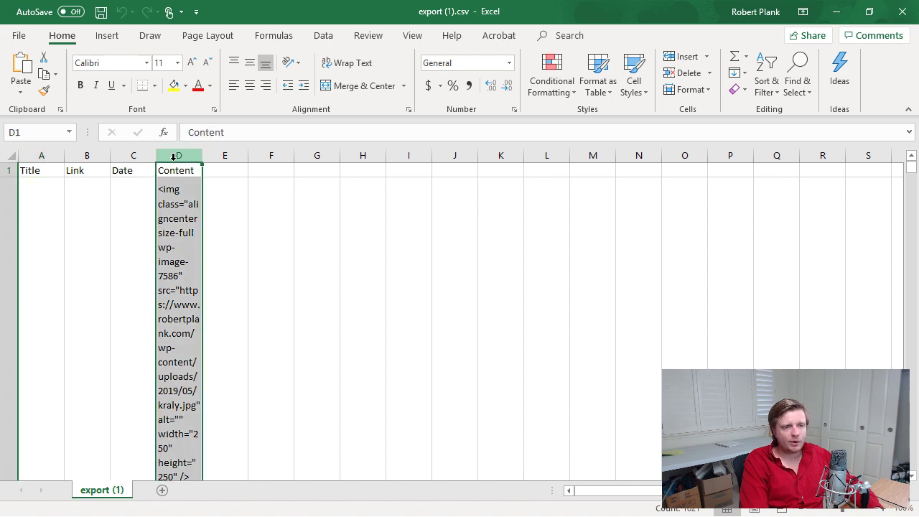
{"action": "right_click", "coordinate": [176, 158]}
{"action": "left_click", "coordinate": [217, 276]}
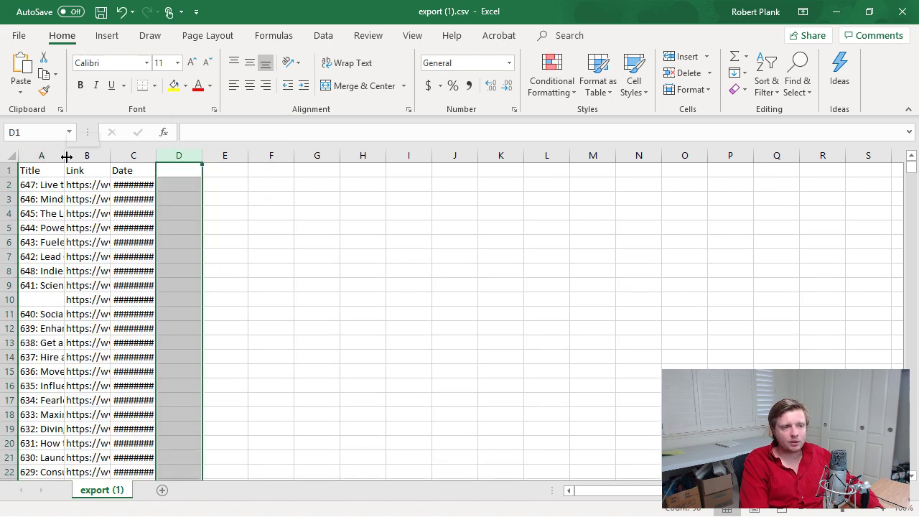
{"action": "double_click", "coordinate": [66, 157]}
Narrow the Title column and autofit the Link column to show full URLs.
{"action": "mouse_move", "coordinate": [582, 491]}
{"action": "left_mouse_down"}
{"action": "mouse_move", "coordinate": [635, 494]}
{"action": "mouse_move", "coordinate": [597, 497]}
{"action": "left_mouse_up"}
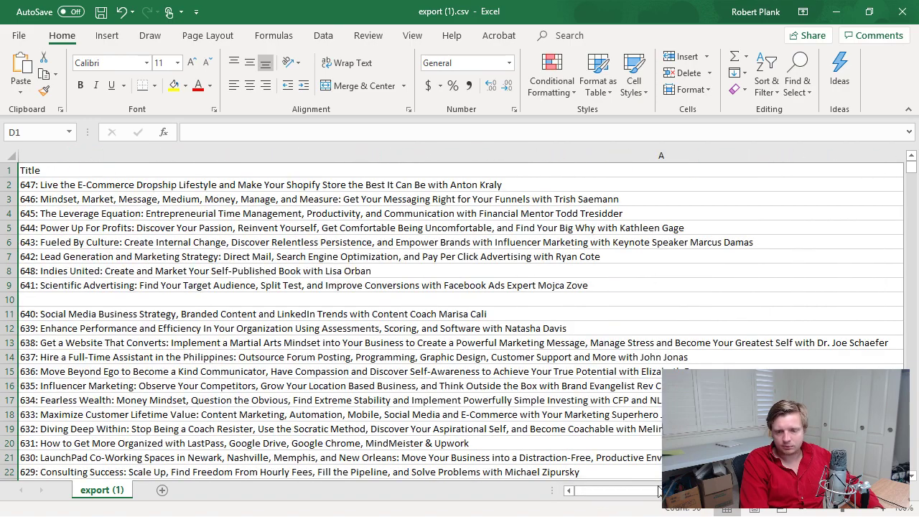
{"action": "left_click_drag", "start_coordinate": [659, 490], "coordinate": [635, 495]}
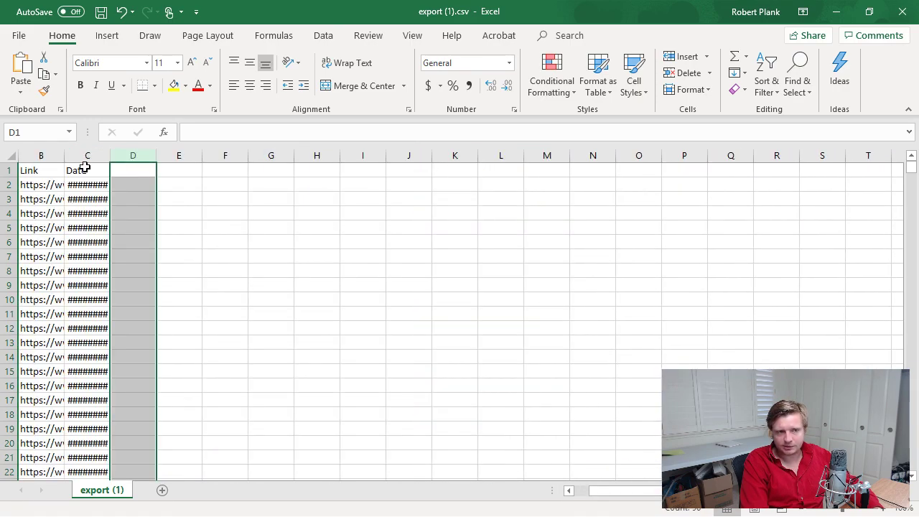
{"action": "left_click", "coordinate": [53, 172]}
{"action": "key", "text": "Left"}
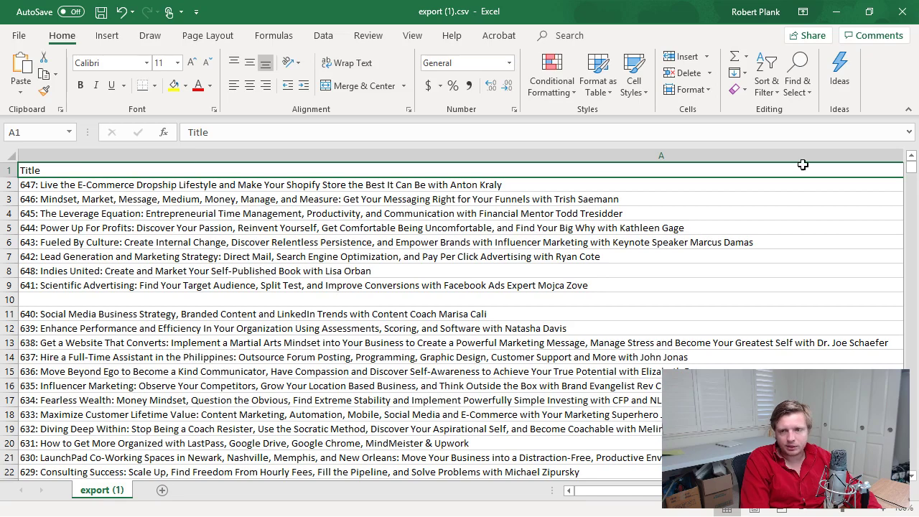
{"action": "scroll", "coordinate": [637, 232], "scroll_direction": "down", "scroll_amount": 2}
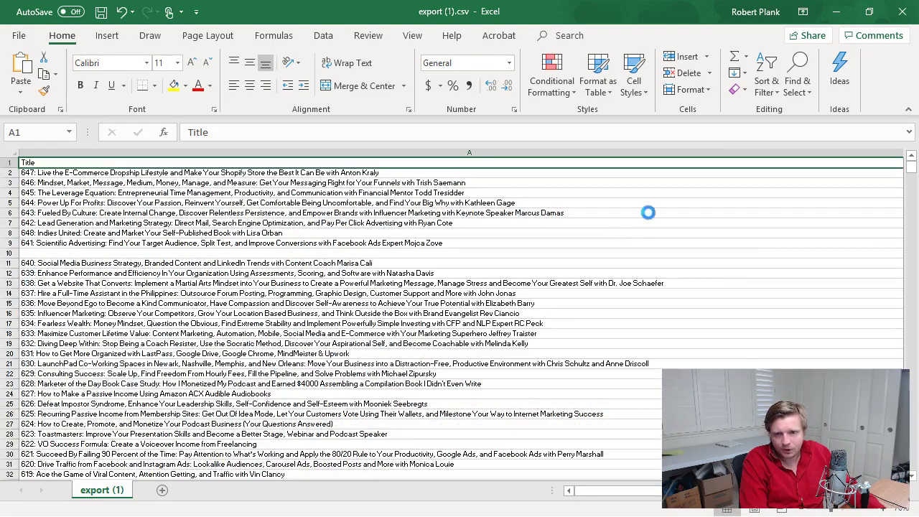
{"action": "left_click_drag", "start_coordinate": [723, 153], "coordinate": [318, 152]}
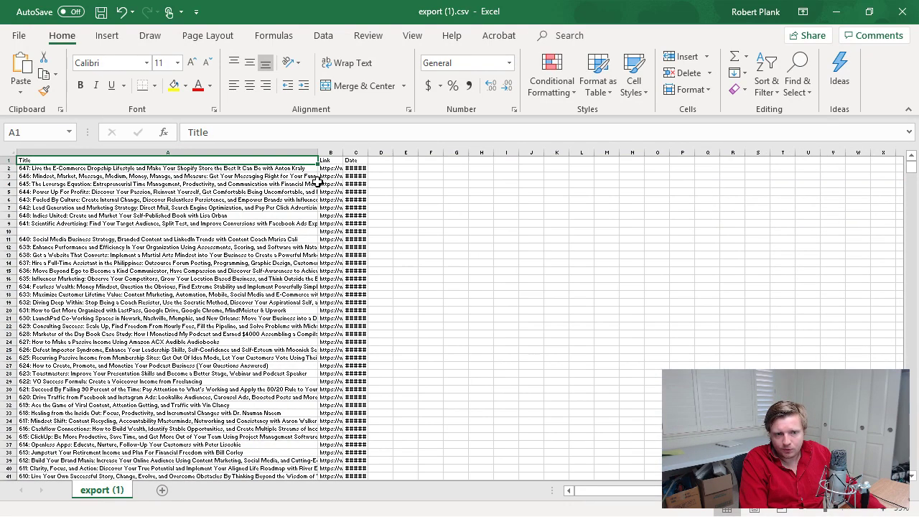
{"action": "scroll", "coordinate": [319, 181], "scroll_direction": "up", "scroll_amount": 3}
{"action": "double_click", "coordinate": [519, 153]}
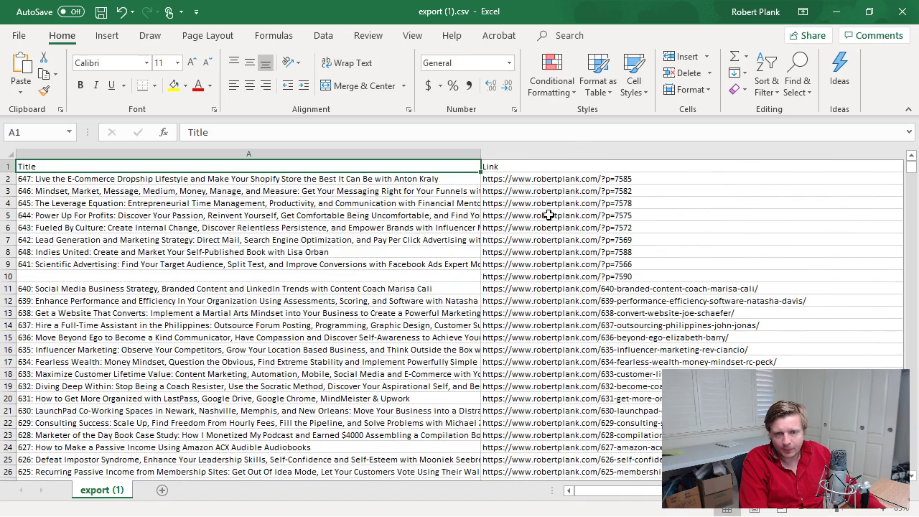
{"action": "left_click", "coordinate": [511, 293]}
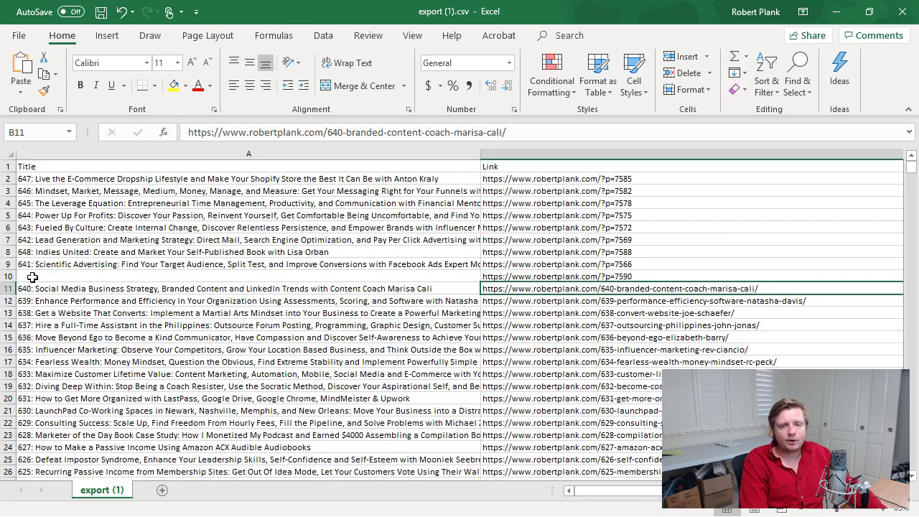
Delete rows 2–10 holding episodes 641–648 and a blank row.
{"action": "left_click", "coordinate": [7, 180]}
{"action": "left_click", "coordinate": [9, 275], "text": "shift"}
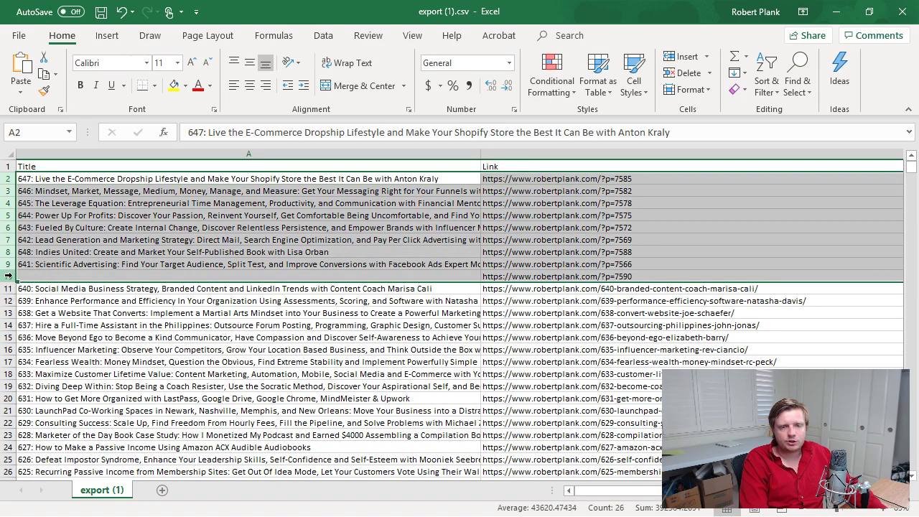
{"action": "right_click", "coordinate": [16, 283]}
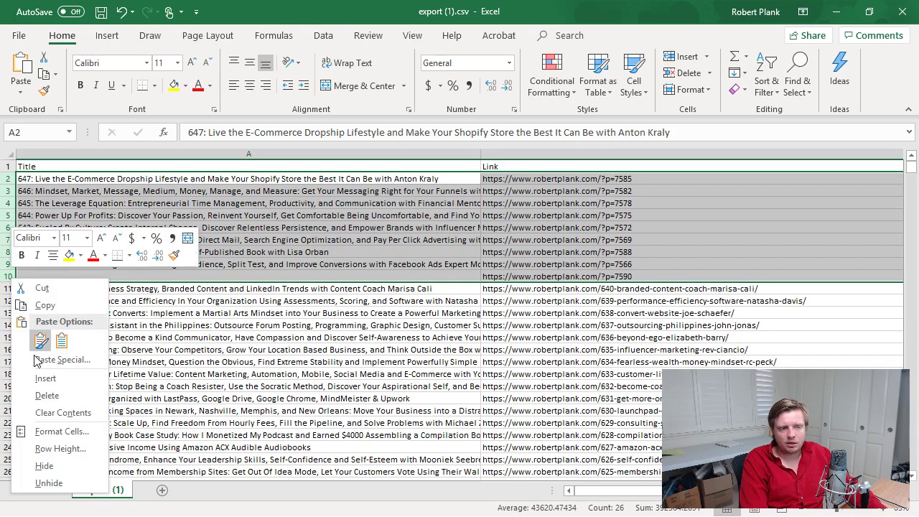
{"action": "left_click", "coordinate": [39, 396]}
{"action": "left_click", "coordinate": [498, 244]}
{"action": "left_click", "coordinate": [565, 186]}
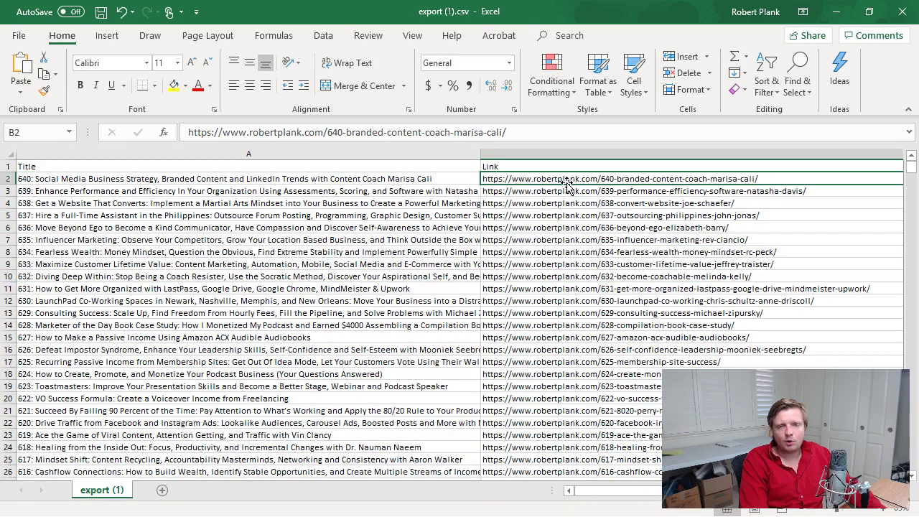
{"action": "scroll", "coordinate": [563, 215], "scroll_direction": "down", "scroll_amount": 5}
{"action": "scroll", "coordinate": [564, 245], "scroll_direction": "down", "scroll_amount": 20}
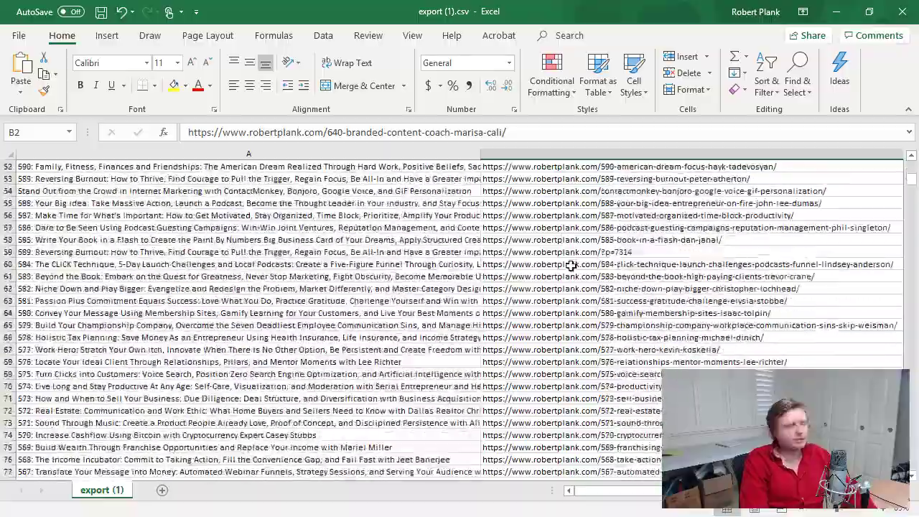
{"action": "scroll", "coordinate": [573, 271], "scroll_direction": "down", "scroll_amount": 20}
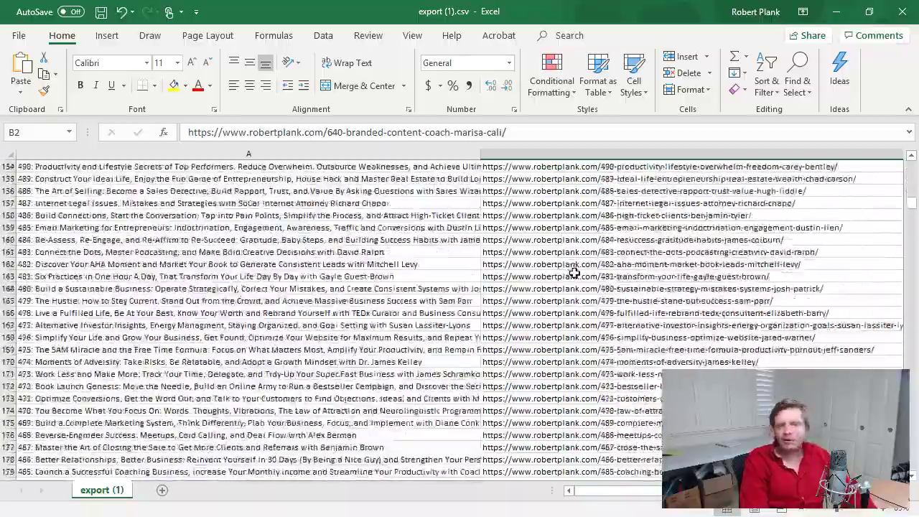
{"action": "scroll", "coordinate": [575, 274], "scroll_direction": "down", "scroll_amount": 20}
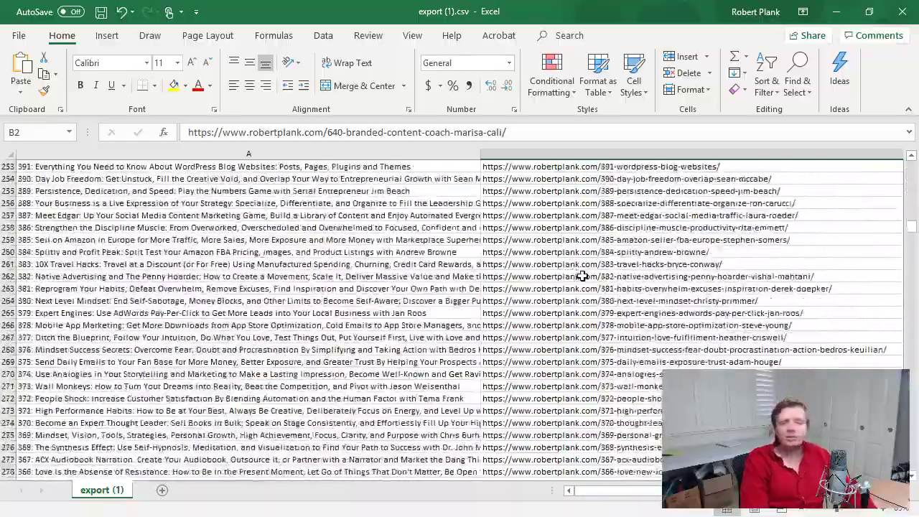
{"action": "scroll", "coordinate": [580, 280], "scroll_direction": "down", "scroll_amount": 7}
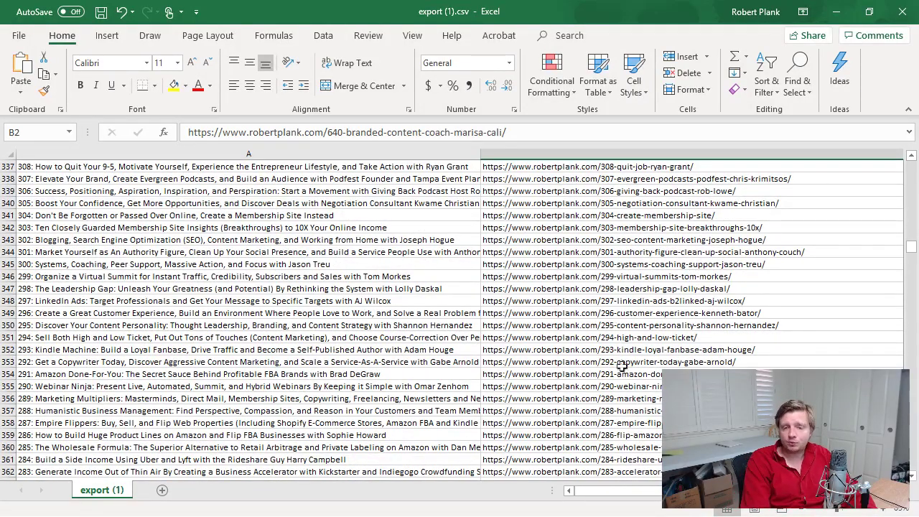
{"action": "mouse_move", "coordinate": [910, 262]}
{"action": "left_mouse_down"}
{"action": "mouse_move", "coordinate": [908, 291]}
{"action": "mouse_move", "coordinate": [910, 280]}
{"action": "left_mouse_up"}
{"action": "left_click", "coordinate": [768, 289]}
{"action": "scroll", "coordinate": [631, 325], "scroll_direction": "up", "scroll_amount": 6}
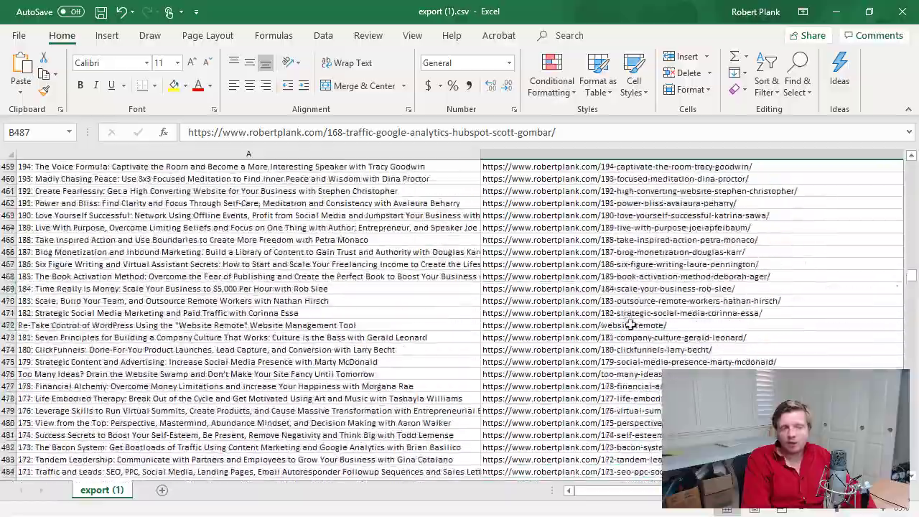
{"action": "scroll", "coordinate": [624, 308], "scroll_direction": "up", "scroll_amount": 10}
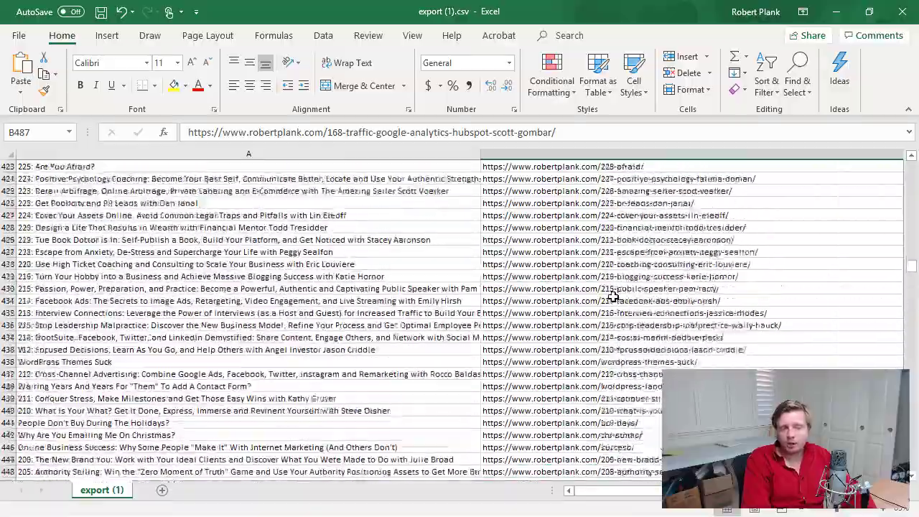
{"action": "scroll", "coordinate": [612, 296], "scroll_direction": "up", "scroll_amount": 20}
{"action": "left_click_drag", "start_coordinate": [910, 256], "coordinate": [910, 169]}
{"action": "left_click", "coordinate": [717, 184]}
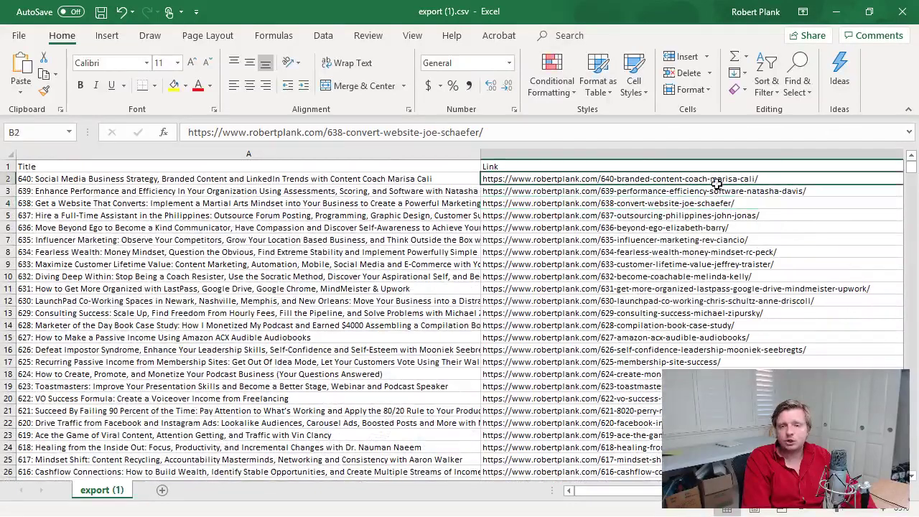
Narrow the Title column A and the Link column B.
{"action": "key", "text": "Right"}
{"action": "key", "text": "Left"}
{"action": "key", "text": "Left"}
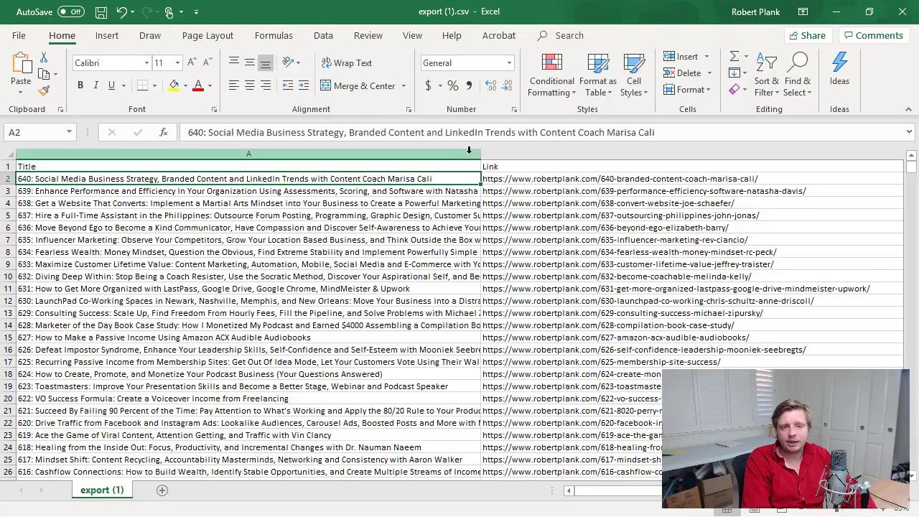
{"action": "left_click_drag", "start_coordinate": [481, 153], "coordinate": [158, 153]}
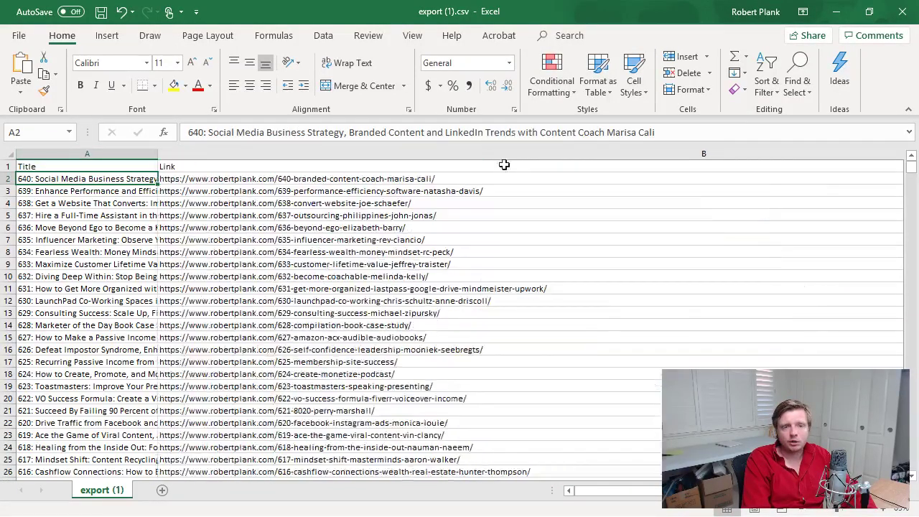
{"action": "left_click", "coordinate": [772, 177]}
{"action": "scroll", "coordinate": [738, 186], "scroll_direction": "down", "scroll_amount": 3, "text": "ctrl"}
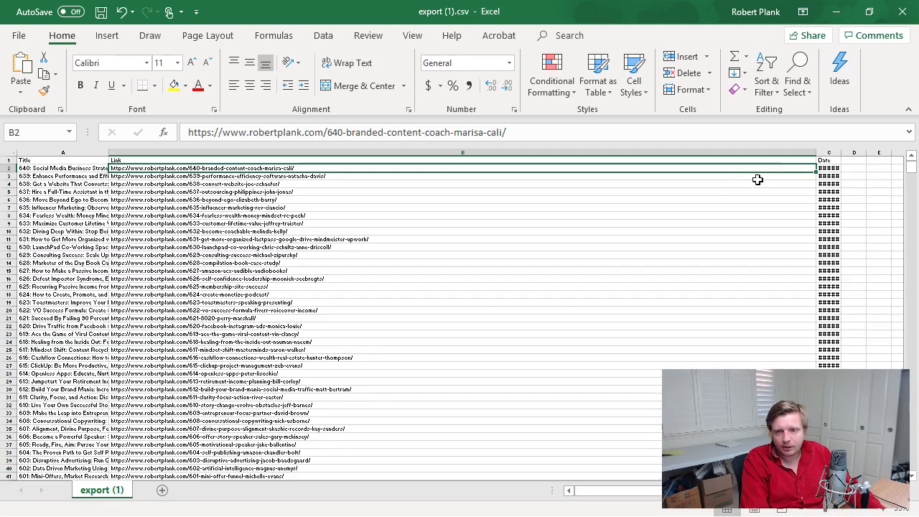
{"action": "left_click_drag", "start_coordinate": [814, 153], "coordinate": [258, 152]}
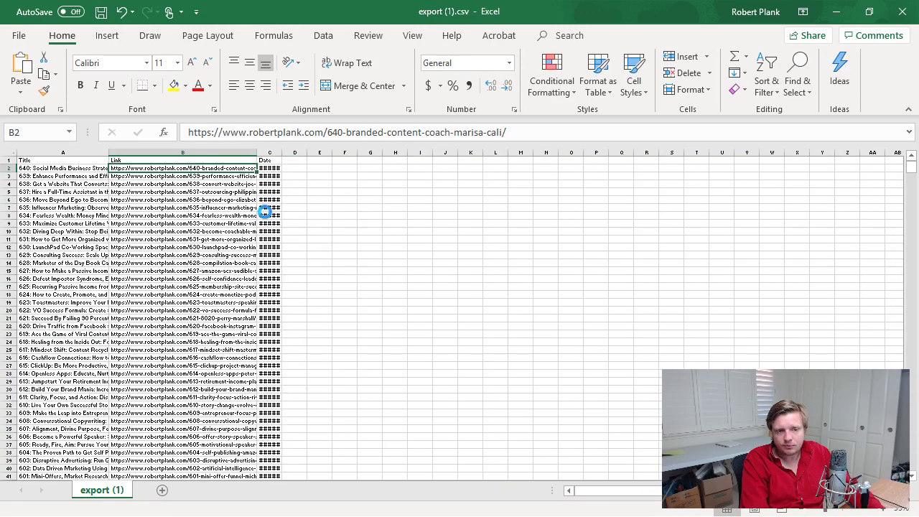
{"action": "scroll", "coordinate": [265, 214], "scroll_direction": "up", "scroll_amount": 3, "text": "ctrl"}
{"action": "scroll", "coordinate": [265, 214], "scroll_direction": "up", "scroll_amount": 1, "text": "ctrl"}
Delete the Date column C so the episode links spill across it.
{"action": "double_click", "coordinate": [336, 154]}
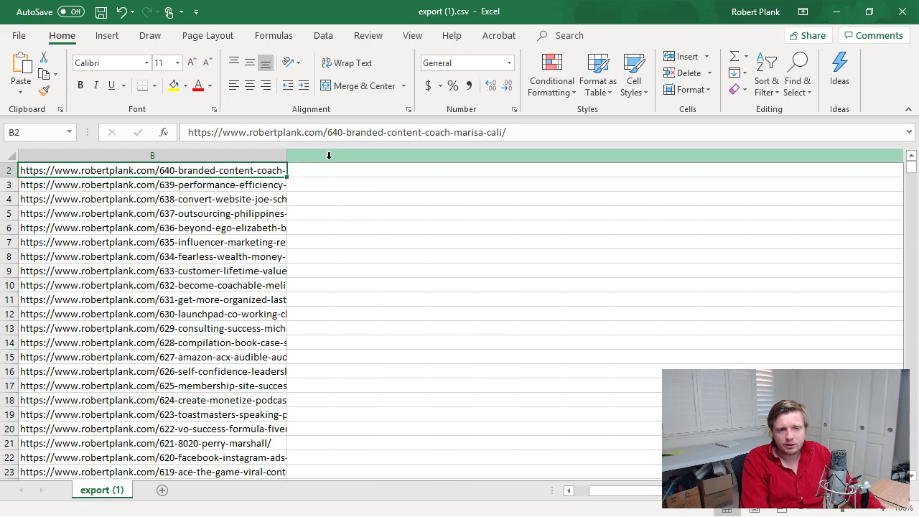
{"action": "scroll", "coordinate": [343, 231], "scroll_direction": "down", "scroll_amount": 5, "text": "ctrl"}
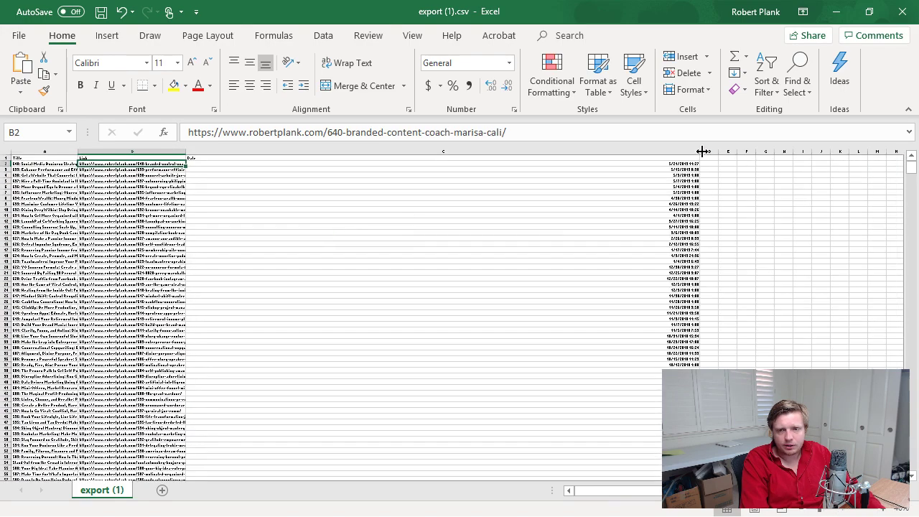
{"action": "left_click_drag", "start_coordinate": [703, 151], "coordinate": [213, 154]}
{"action": "scroll", "coordinate": [182, 210], "scroll_direction": "up", "scroll_amount": 5, "text": "ctrl"}
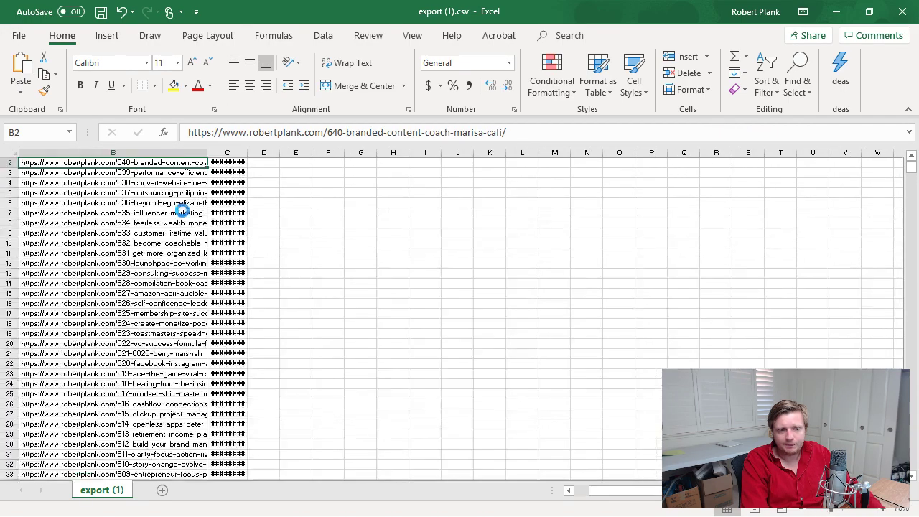
{"action": "left_click", "coordinate": [293, 152]}
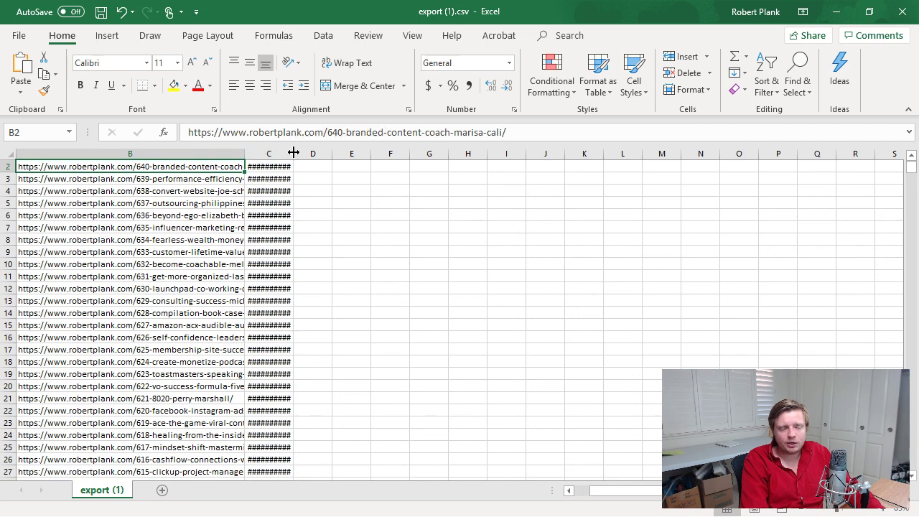
{"action": "left_click_drag", "start_coordinate": [294, 152], "coordinate": [306, 152]}
{"action": "right_click", "coordinate": [284, 151]}
{"action": "left_click", "coordinate": [317, 270]}
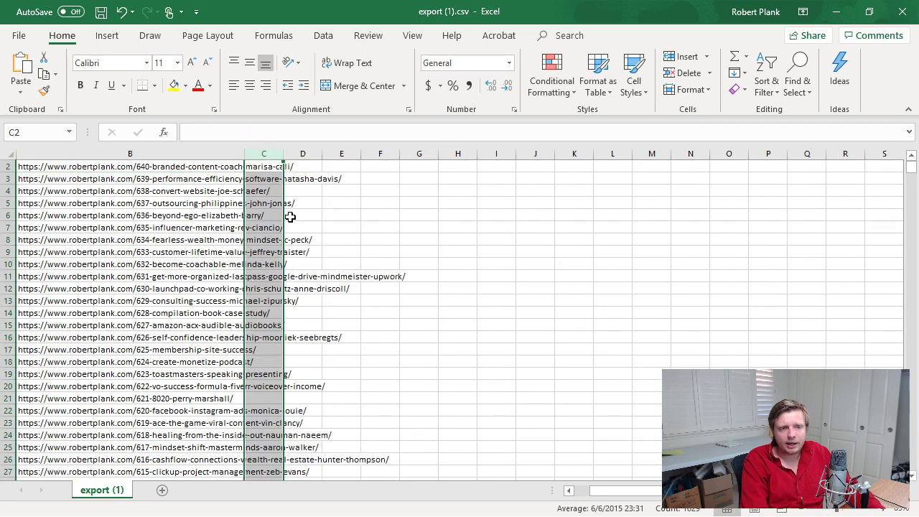
{"action": "left_click", "coordinate": [272, 166]}
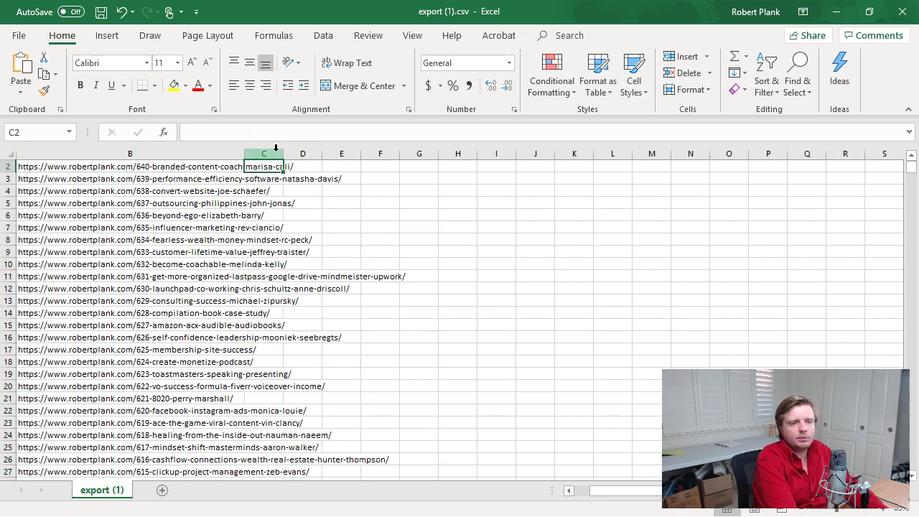
Enter the header 'Posted to Twitter?' in cell C1.
{"action": "key", "text": "Up"}
{"action": "type", "text": "Post"}
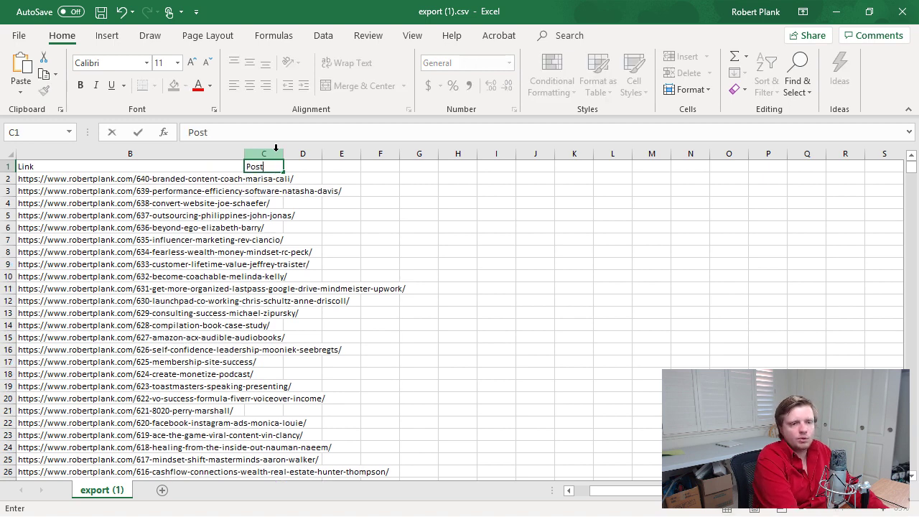
{"action": "type", "text": "ed to Twitter?"}
{"action": "key", "text": "Return"}
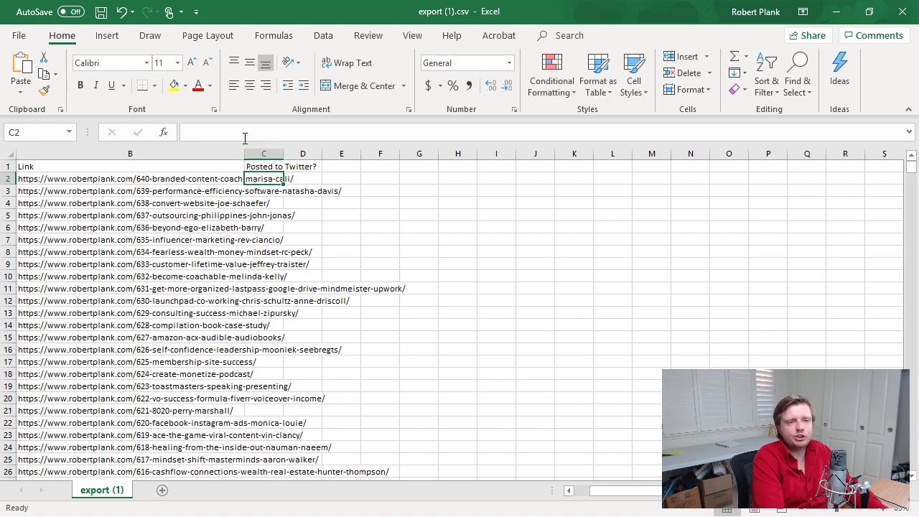
Mark an x in C2 through C7 for episodes 640 to 635, then return to the browser.
{"action": "left_click", "coordinate": [144, 180]}
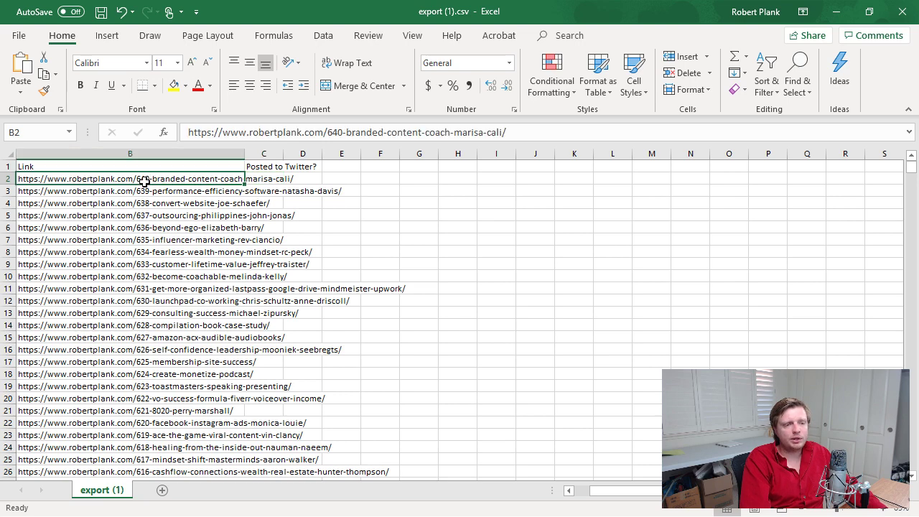
{"action": "key", "text": "Left"}
{"action": "key", "text": "Right"}
{"action": "key", "text": "Right"}
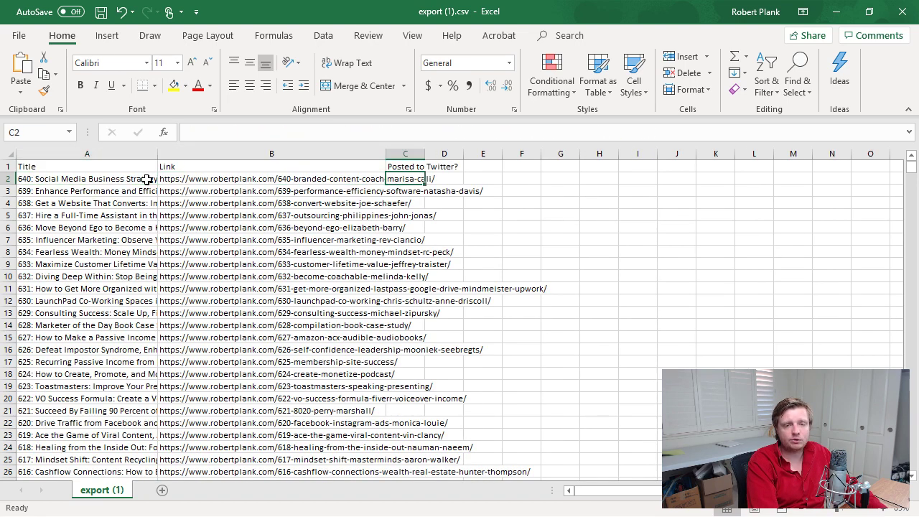
{"action": "type", "text": "x"}
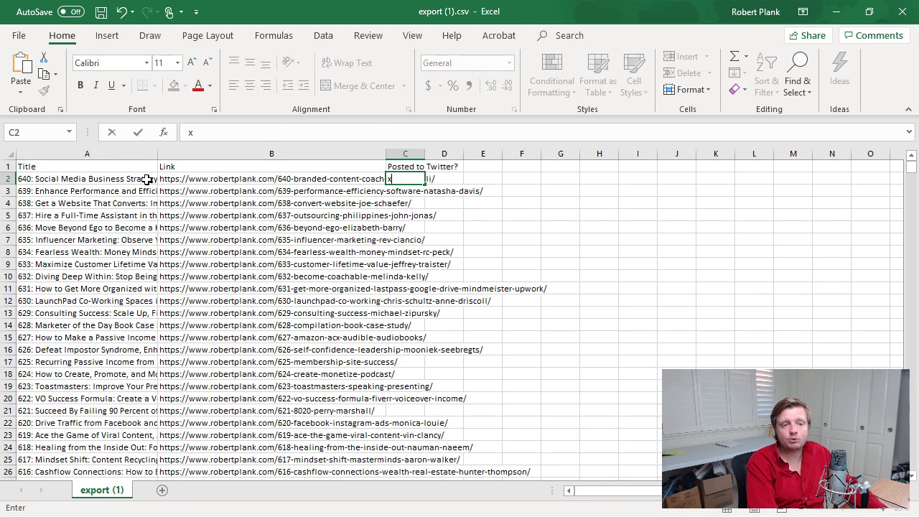
{"action": "key", "text": "Return"}
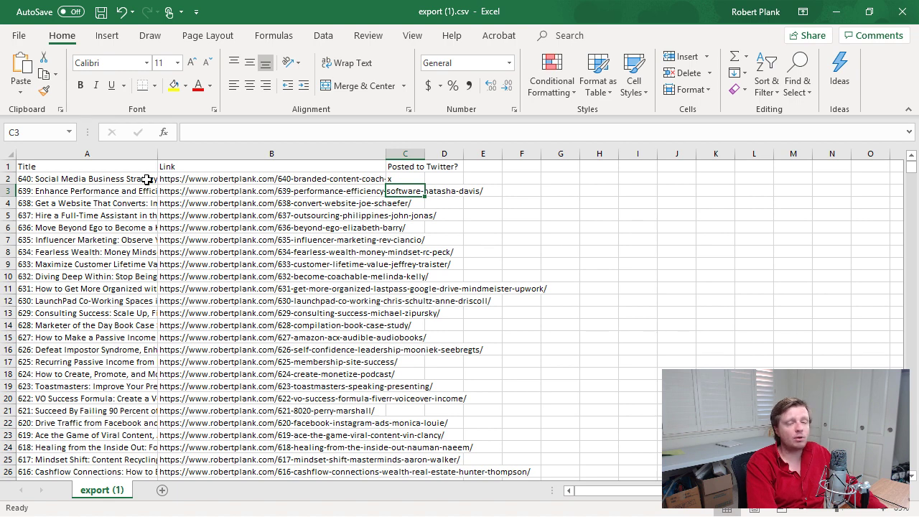
{"action": "type", "text": "x"}
{"action": "key", "text": "Return"}
{"action": "key", "text": "x"}
{"action": "key", "text": "Return"}
{"action": "key", "text": "x"}
{"action": "key", "text": "Return"}
{"action": "key", "text": "x"}
{"action": "key", "text": "Return"}
{"action": "type", "text": "x"}
{"action": "key", "text": "Return"}
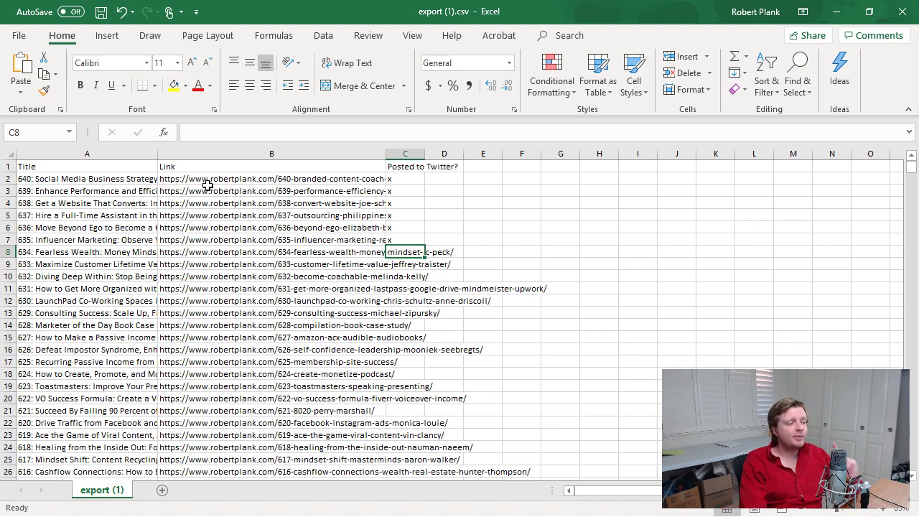
{"action": "key", "text": "alt+Tab"}
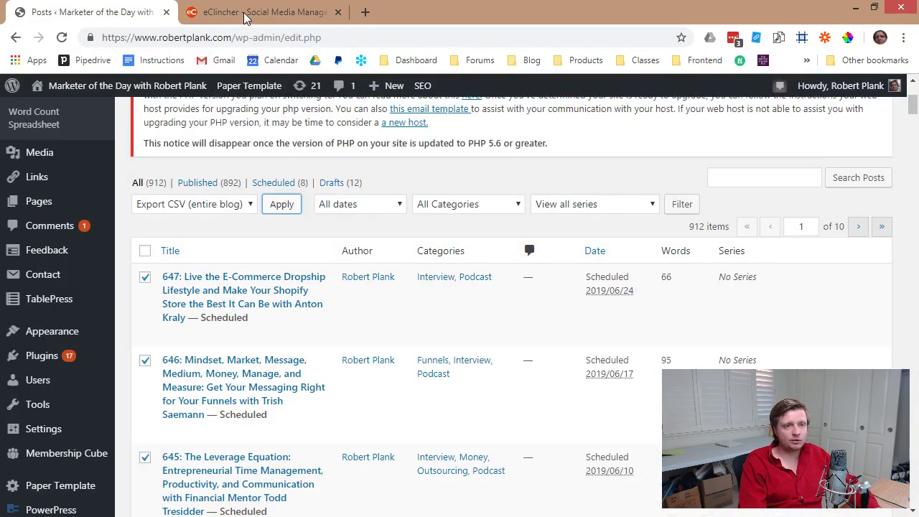
Revisit eClincher's 69-post blog queue, then open a new blank browser tab.
{"action": "left_click", "coordinate": [244, 14]}
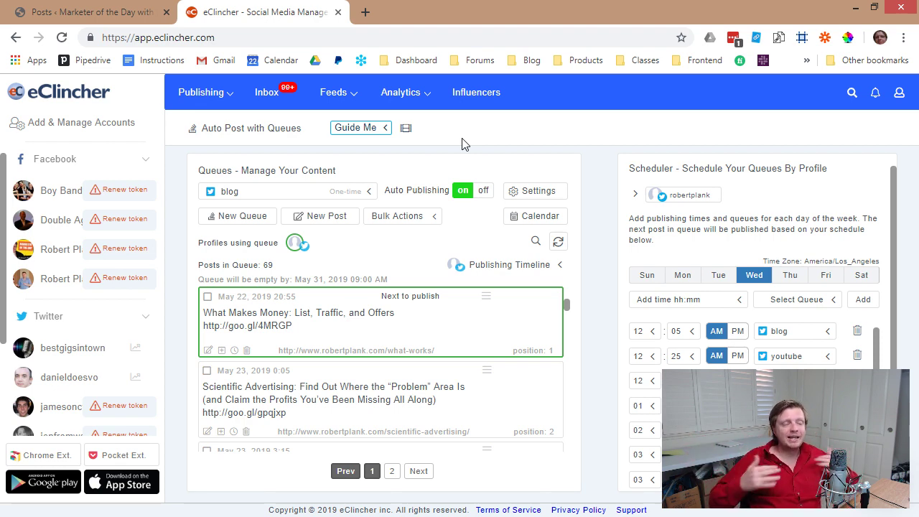
{"action": "left_click", "coordinate": [365, 12]}
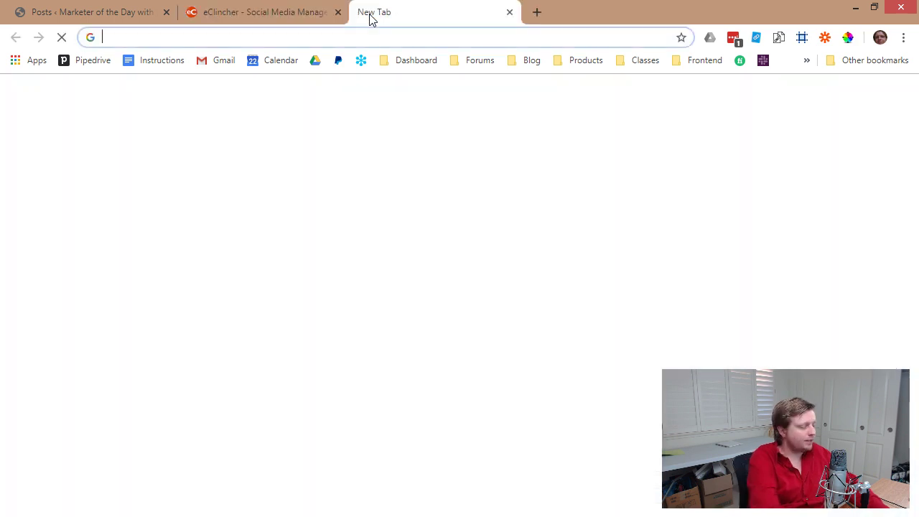
Open a business influencer's Twitter profile and read down to the Millionaire Booklet tweet.
{"action": "type", "text": "twitter."}
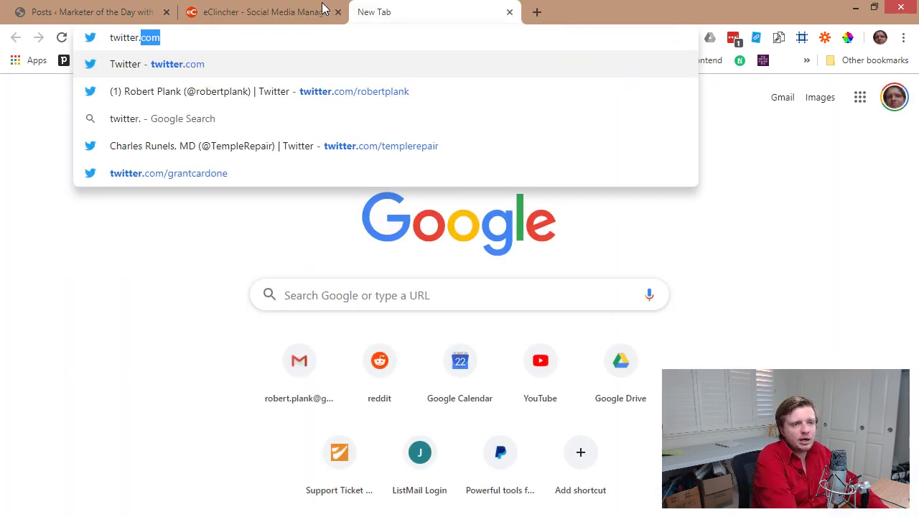
{"action": "type", "text": "com/grant"}
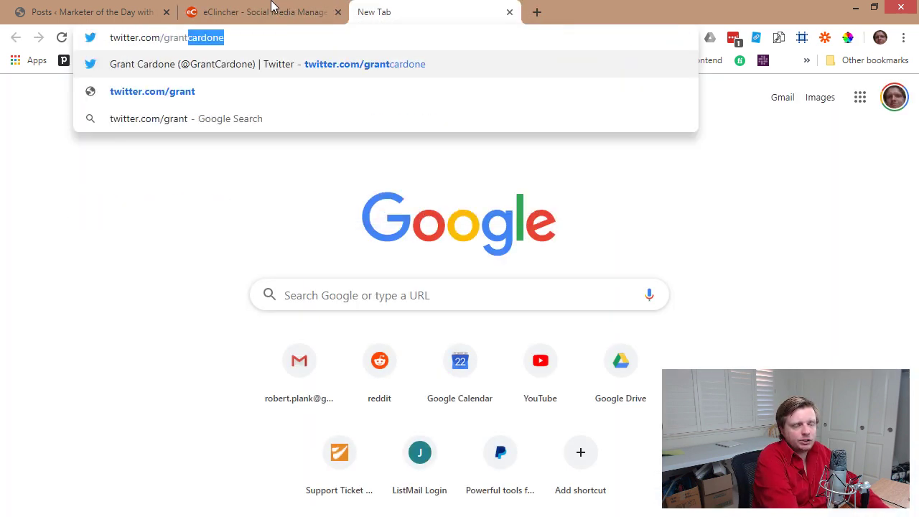
{"action": "key", "text": "Return"}
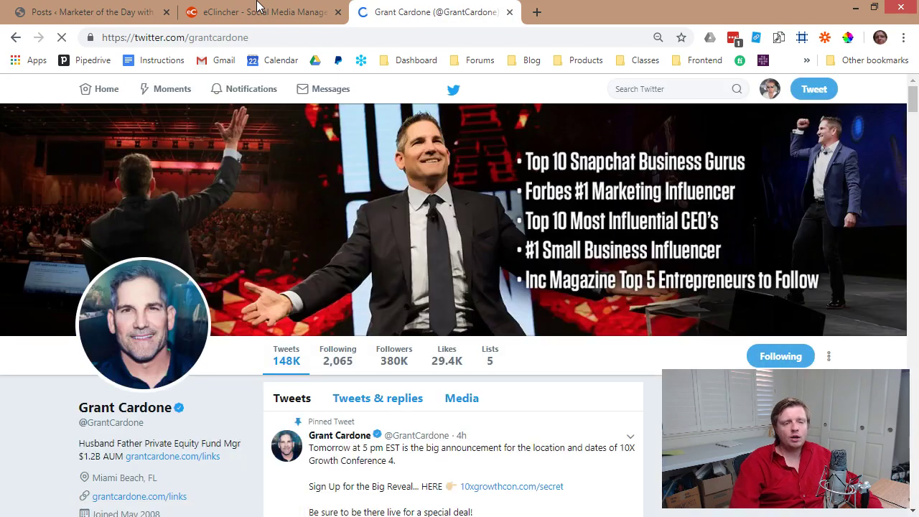
{"action": "scroll", "coordinate": [430, 299], "scroll_direction": "down", "scroll_amount": 12}
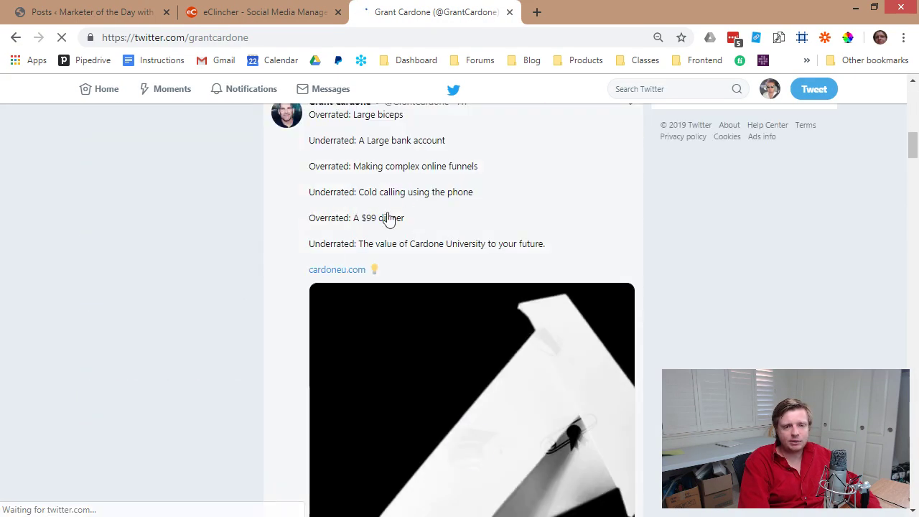
{"action": "scroll", "coordinate": [304, 255], "scroll_direction": "down", "scroll_amount": 1}
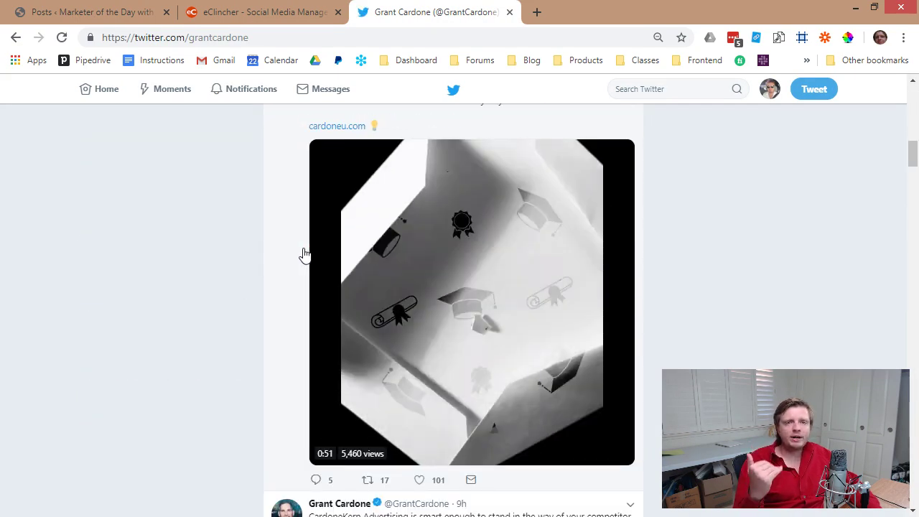
{"action": "scroll", "coordinate": [305, 255], "scroll_direction": "down", "scroll_amount": 8}
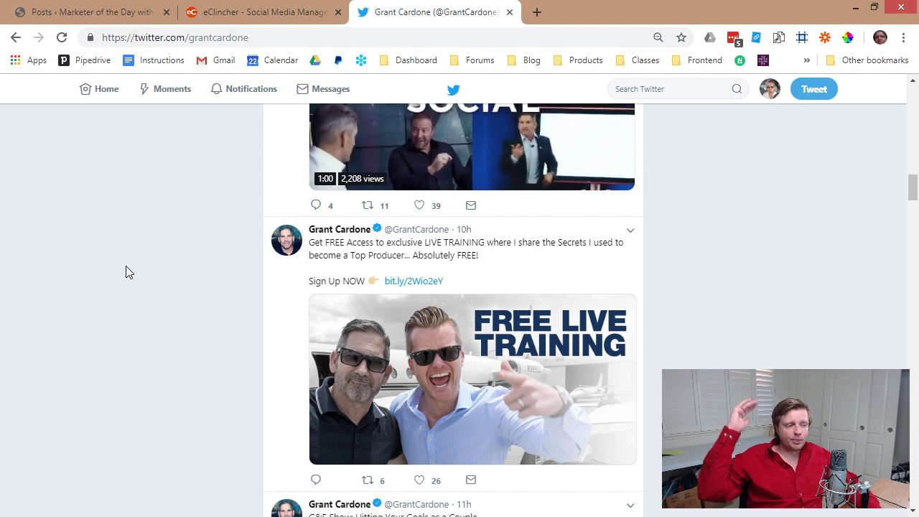
{"action": "scroll", "coordinate": [101, 291], "scroll_direction": "down", "scroll_amount": 2}
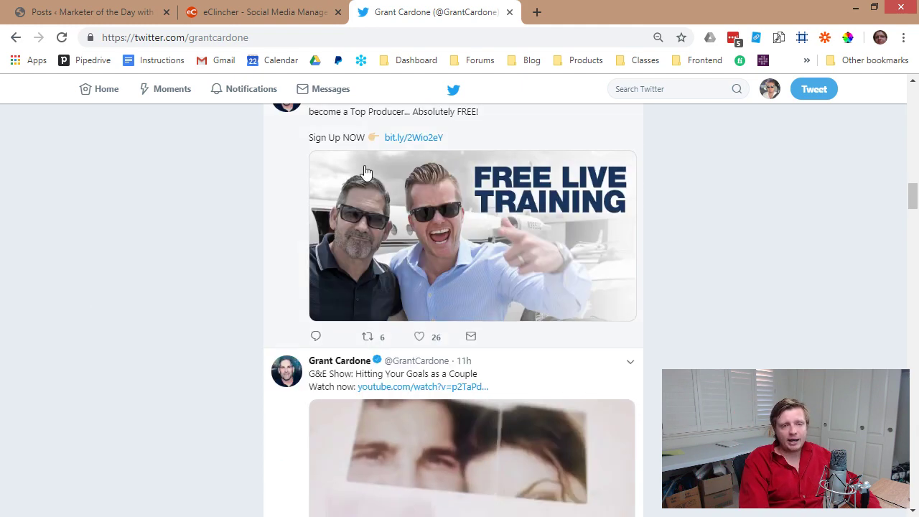
{"action": "scroll", "coordinate": [177, 369], "scroll_direction": "down", "scroll_amount": 3}
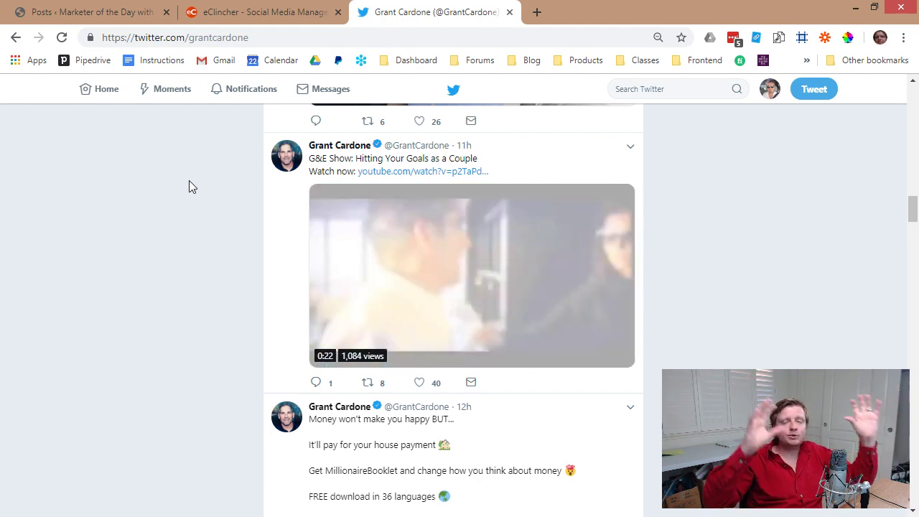
{"action": "scroll", "coordinate": [462, 266], "scroll_direction": "down", "scroll_amount": 6}
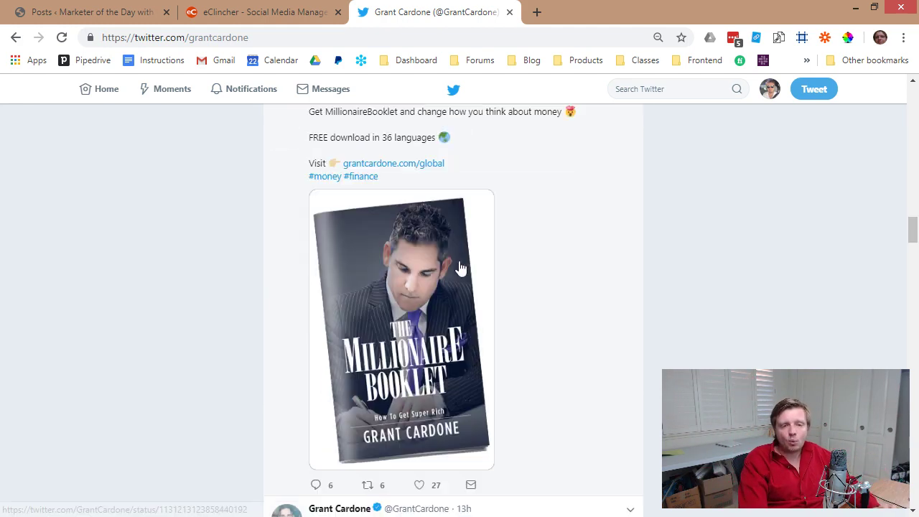
{"action": "left_click", "coordinate": [427, 42]}
Load the podcast host's Twitter profile, scroll through his tweets, and return to eClincher.
{"action": "type", "text": "johnlee"}
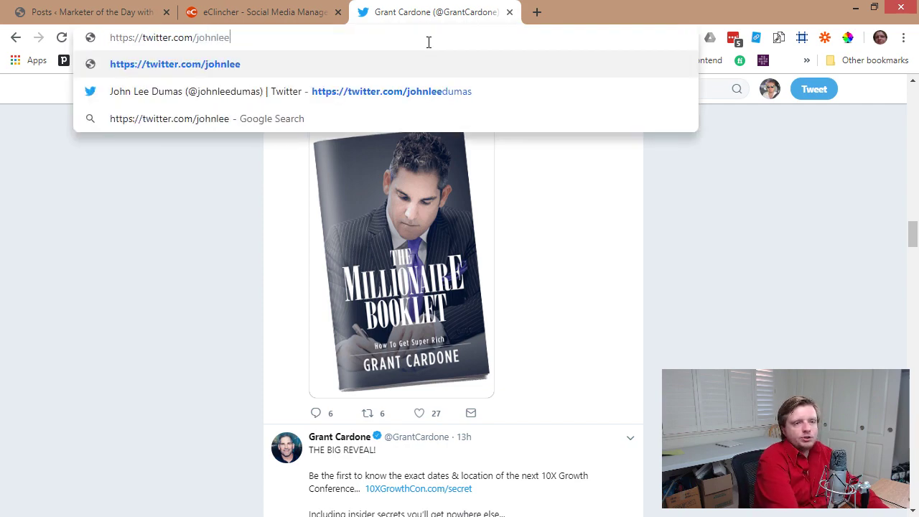
{"action": "key", "text": "Down"}
{"action": "key", "text": "Return"}
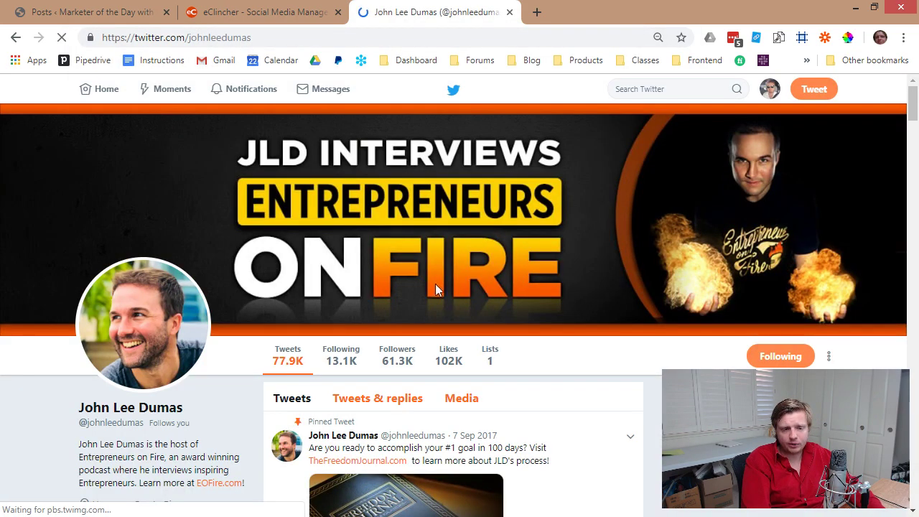
{"action": "scroll", "coordinate": [438, 284], "scroll_direction": "down", "scroll_amount": 8}
{"action": "scroll", "coordinate": [440, 271], "scroll_direction": "down", "scroll_amount": 12}
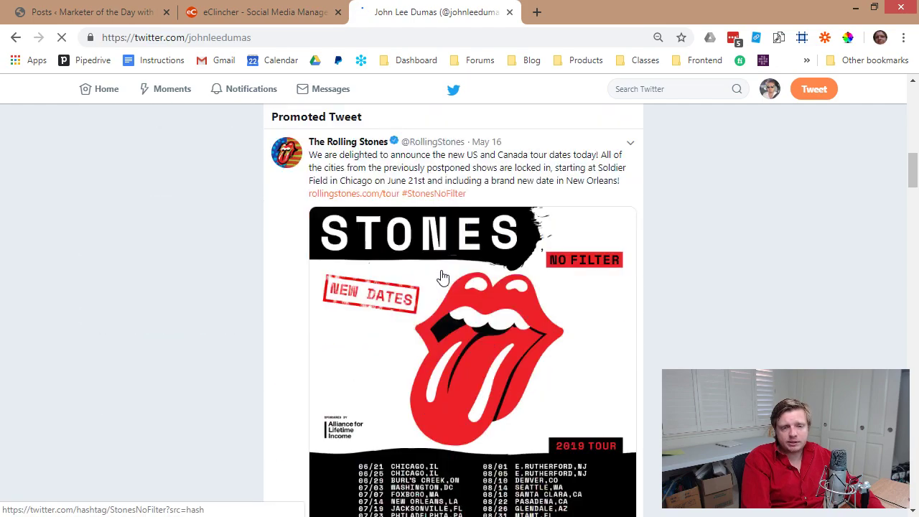
{"action": "scroll", "coordinate": [483, 339], "scroll_direction": "down", "scroll_amount": 2}
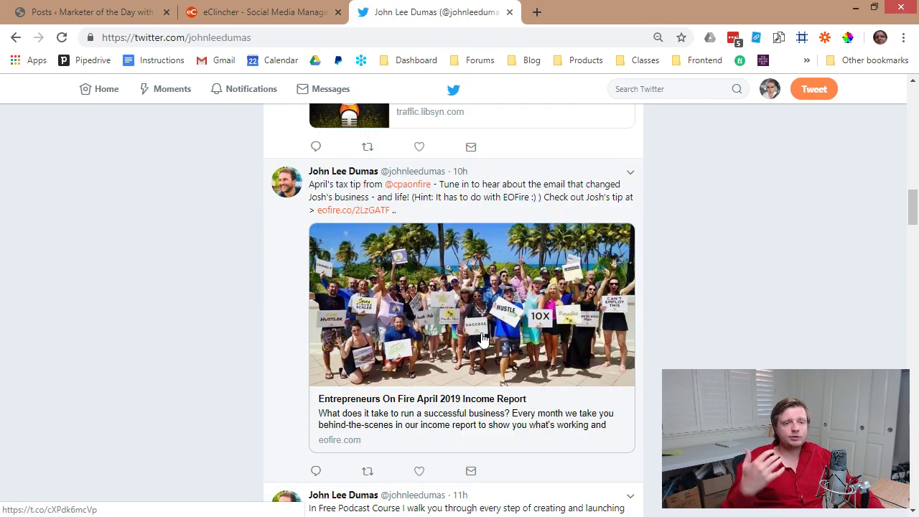
{"action": "scroll", "coordinate": [486, 359], "scroll_direction": "down", "scroll_amount": 4}
{"action": "scroll", "coordinate": [445, 417], "scroll_direction": "up", "scroll_amount": 4}
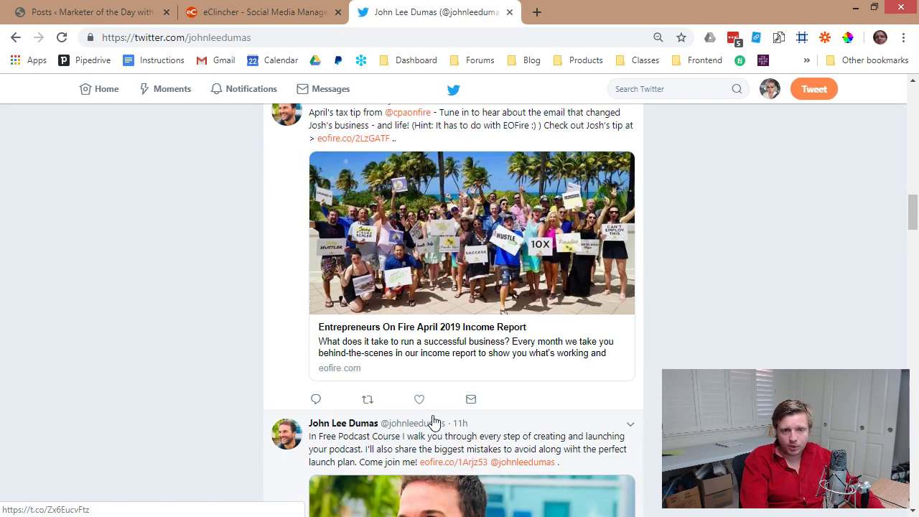
{"action": "scroll", "coordinate": [463, 408], "scroll_direction": "up", "scroll_amount": 2}
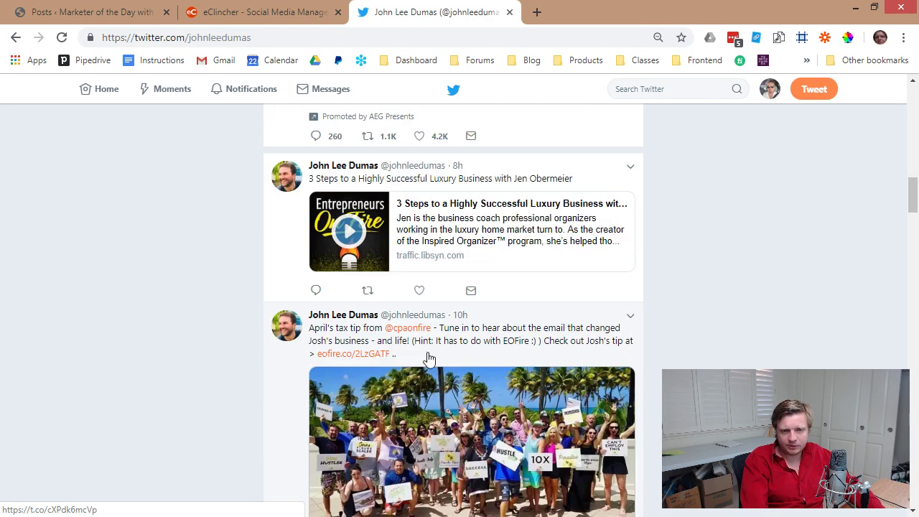
{"action": "scroll", "coordinate": [451, 351], "scroll_direction": "down", "scroll_amount": 20}
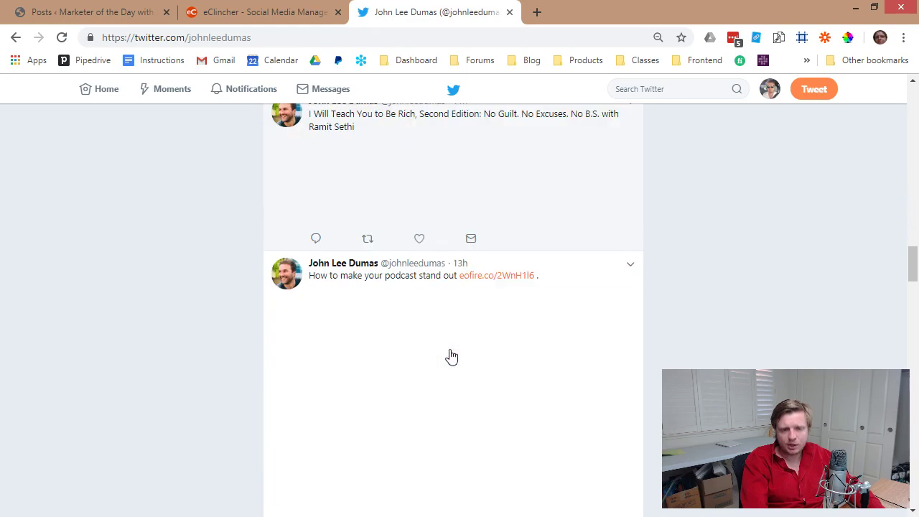
{"action": "scroll", "coordinate": [386, 318], "scroll_direction": "down", "scroll_amount": 7}
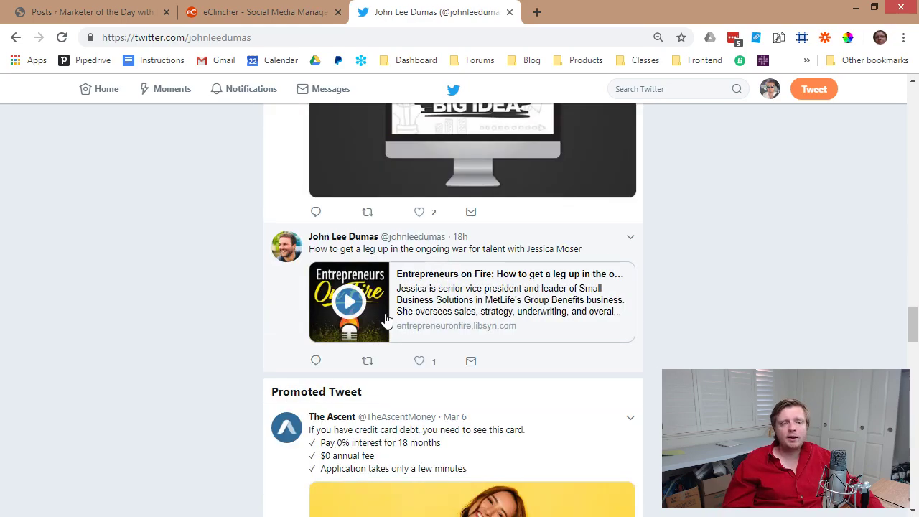
{"action": "scroll", "coordinate": [402, 287], "scroll_direction": "down", "scroll_amount": 4}
{"action": "scroll", "coordinate": [409, 265], "scroll_direction": "down", "scroll_amount": 3}
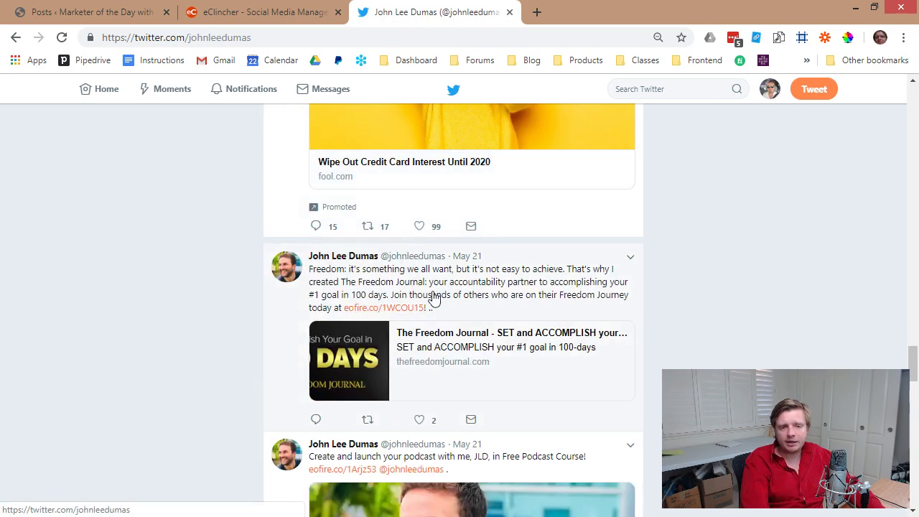
{"action": "scroll", "coordinate": [734, 296], "scroll_direction": "down", "scroll_amount": 4}
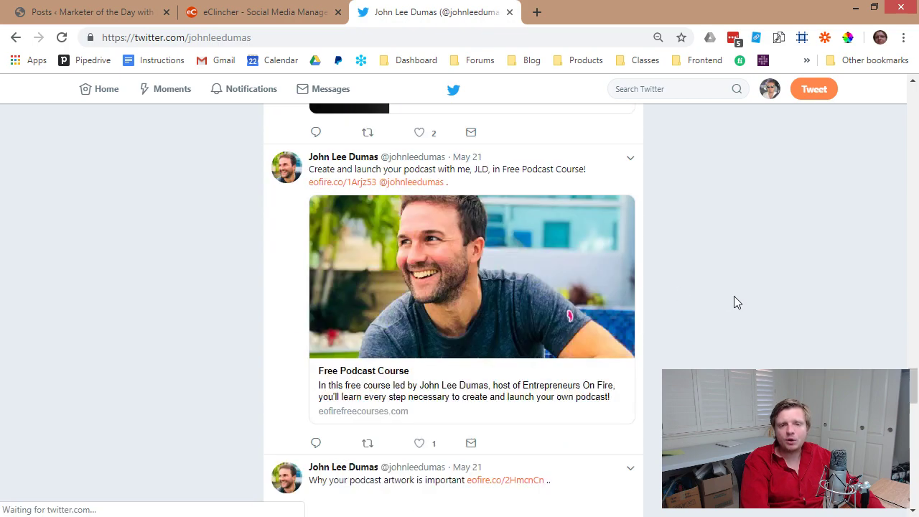
{"action": "scroll", "coordinate": [492, 268], "scroll_direction": "down", "scroll_amount": 4}
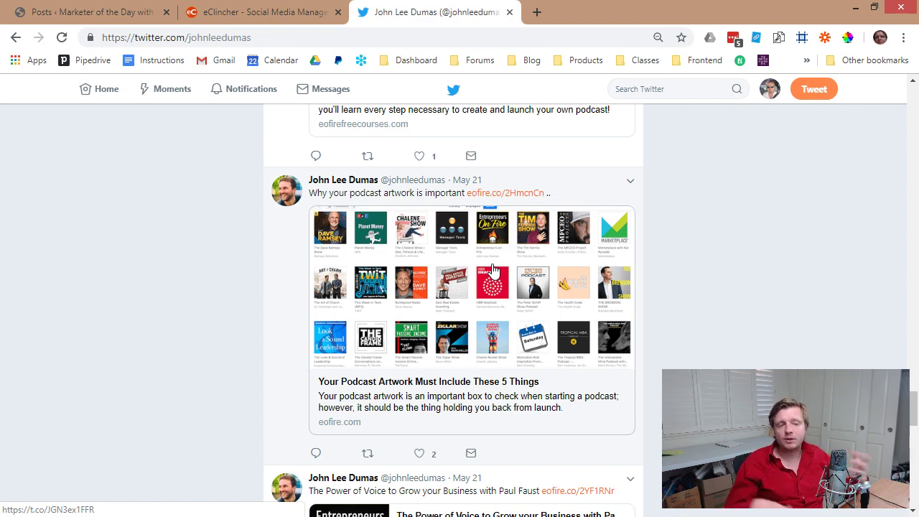
{"action": "scroll", "coordinate": [529, 405], "scroll_direction": "down", "scroll_amount": 4}
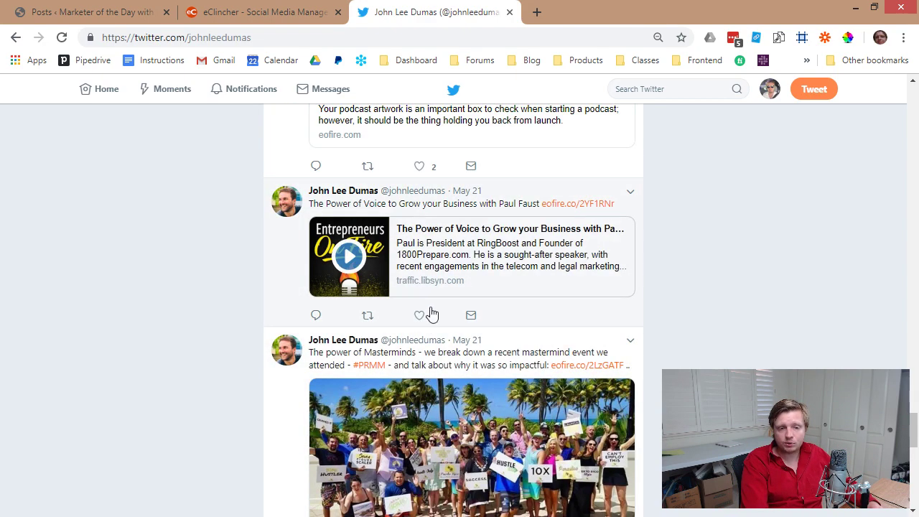
{"action": "scroll", "coordinate": [430, 312], "scroll_direction": "down", "scroll_amount": 3}
{"action": "scroll", "coordinate": [435, 298], "scroll_direction": "down", "scroll_amount": 4}
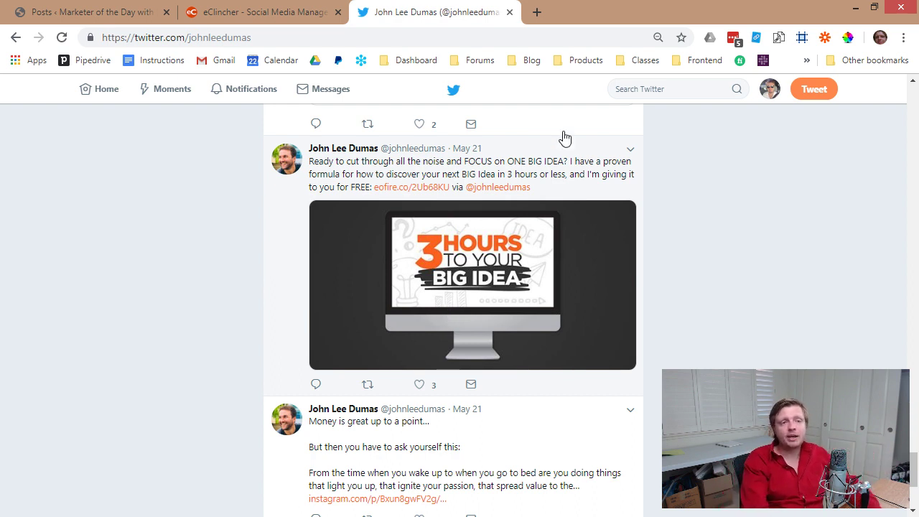
{"action": "left_click", "coordinate": [301, 8]}
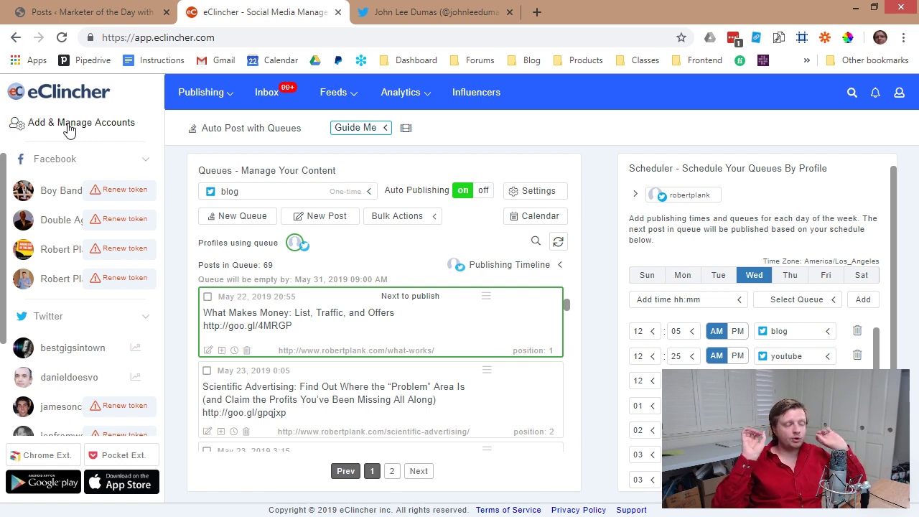
Show the full list of queues and start adding a new queue.
{"action": "scroll", "coordinate": [66, 287], "scroll_direction": "down", "scroll_amount": 2}
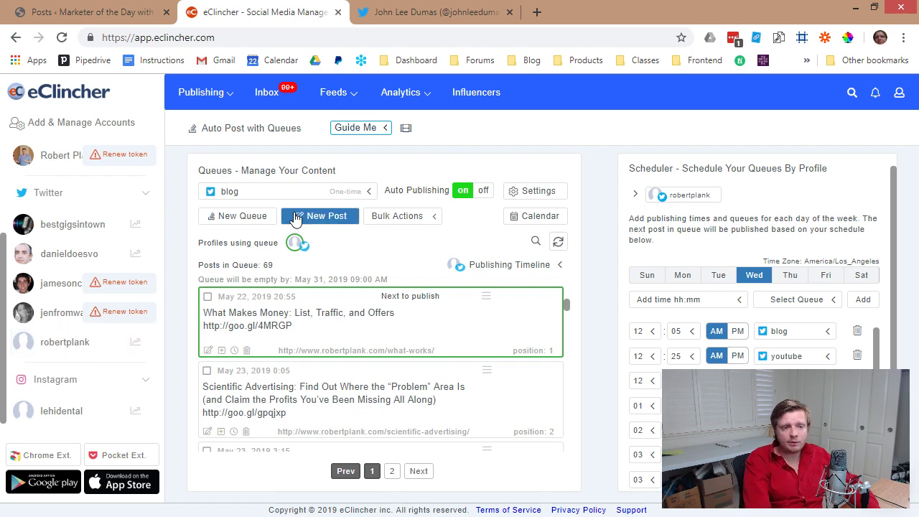
{"action": "left_click", "coordinate": [368, 194]}
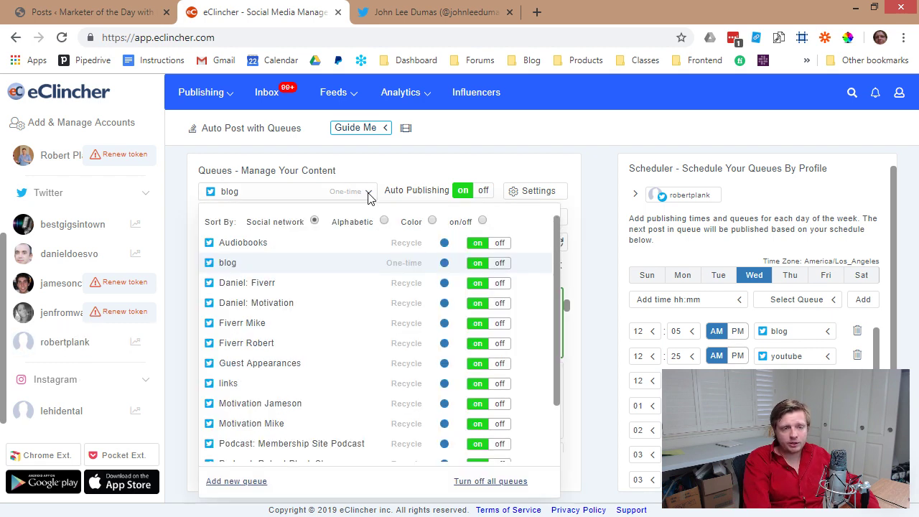
{"action": "scroll", "coordinate": [310, 346], "scroll_direction": "down", "scroll_amount": 2}
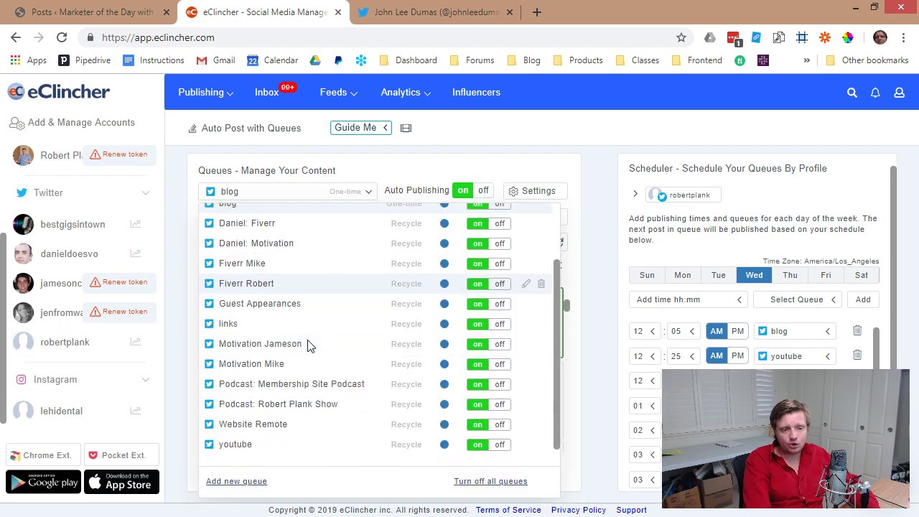
{"action": "scroll", "coordinate": [307, 346], "scroll_direction": "up", "scroll_amount": 2}
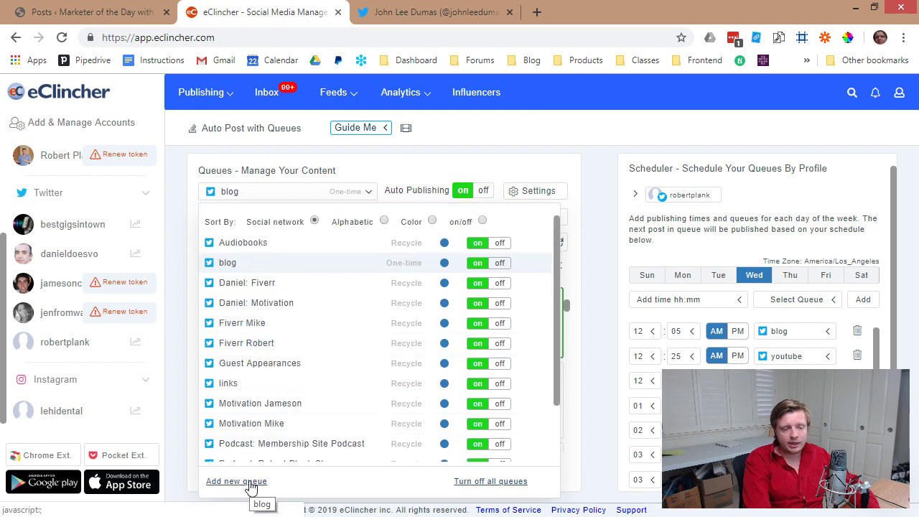
{"action": "left_click", "coordinate": [251, 488]}
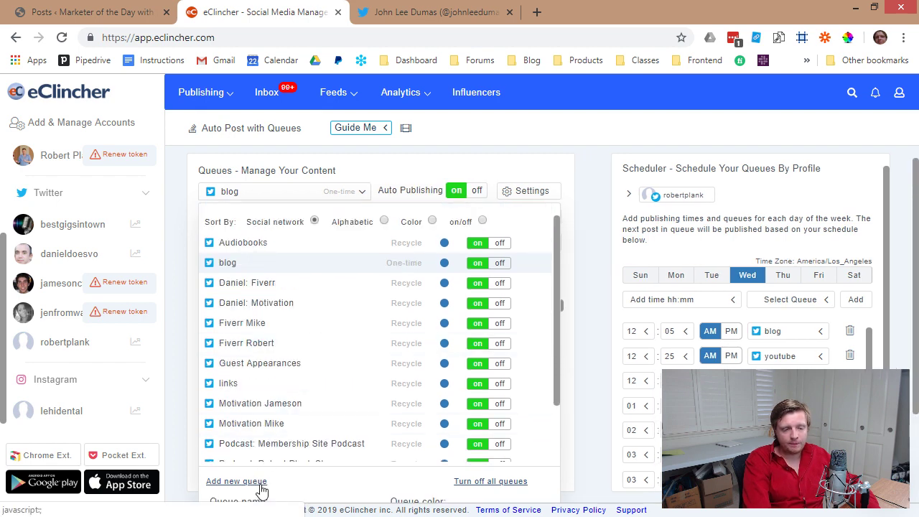
{"action": "scroll", "coordinate": [260, 488], "scroll_direction": "down", "scroll_amount": 2}
Create and save a red Twitter queue named 'content'.
{"action": "left_click", "coordinate": [262, 412]}
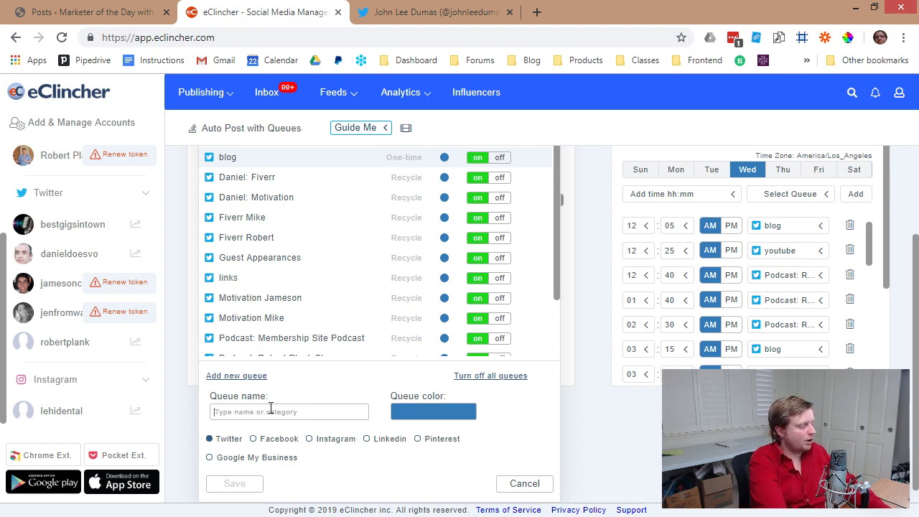
{"action": "type", "text": "content"}
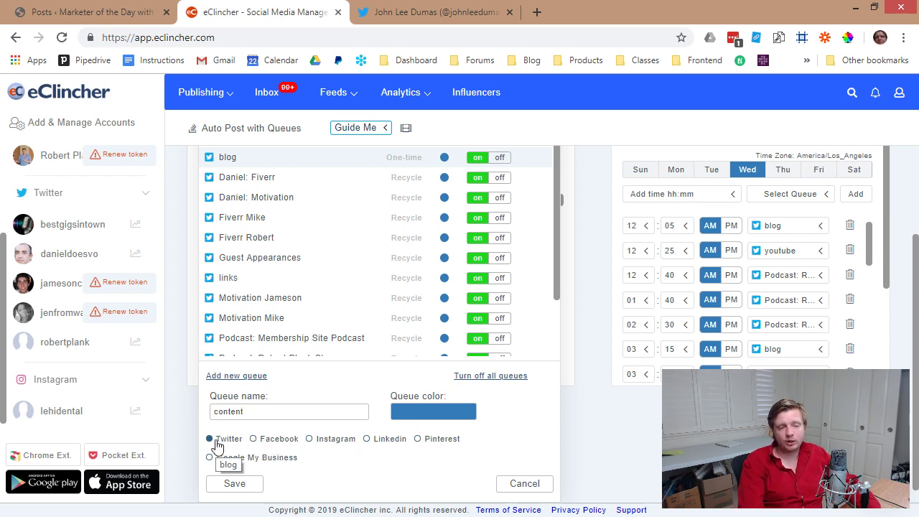
{"action": "left_click", "coordinate": [431, 411]}
{"action": "left_click", "coordinate": [426, 362]}
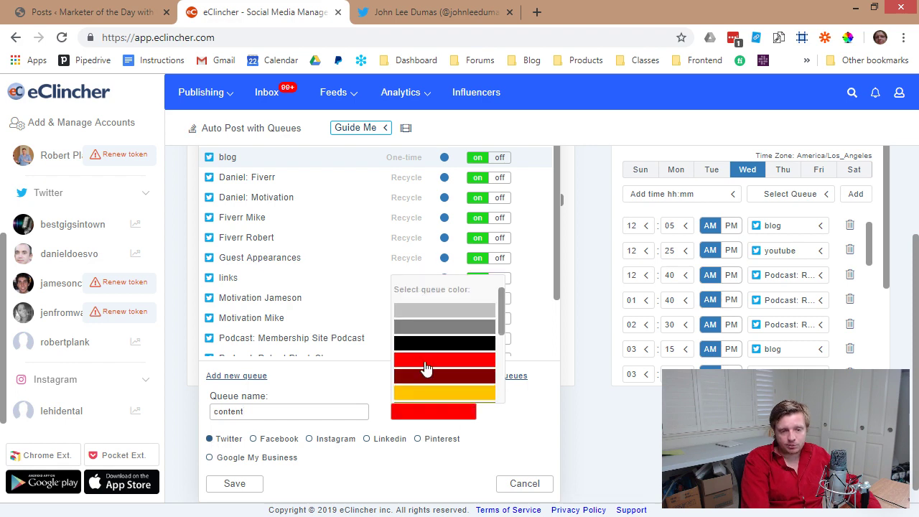
{"action": "left_click", "coordinate": [246, 485]}
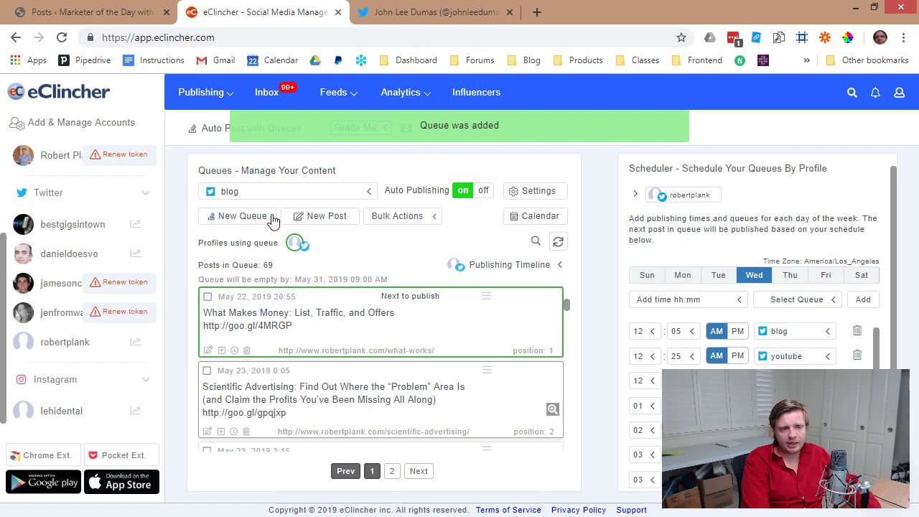
Switch on the content queue from the queue list.
{"action": "left_click", "coordinate": [305, 198]}
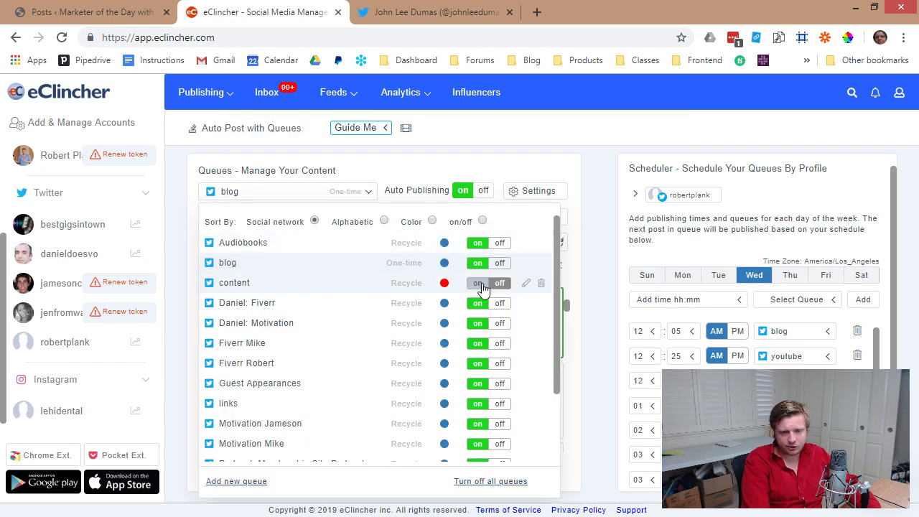
{"action": "left_click", "coordinate": [482, 284]}
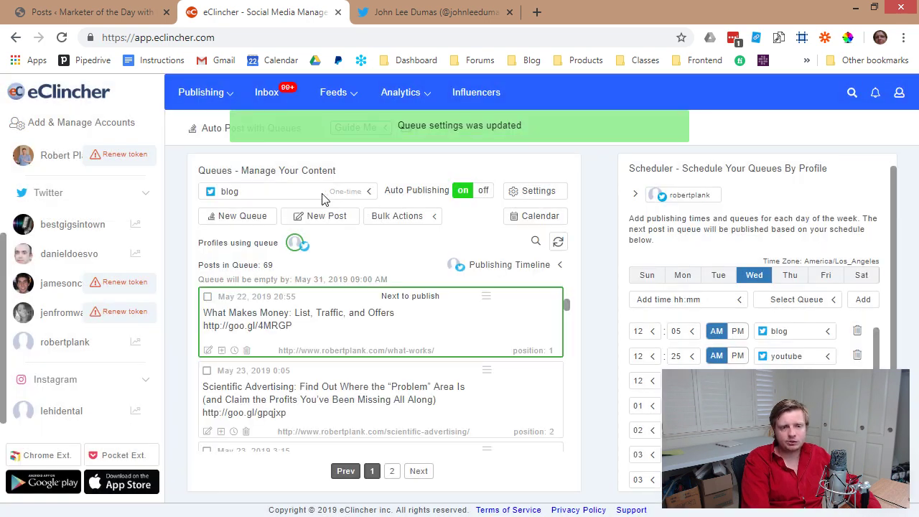
{"action": "left_click", "coordinate": [323, 199]}
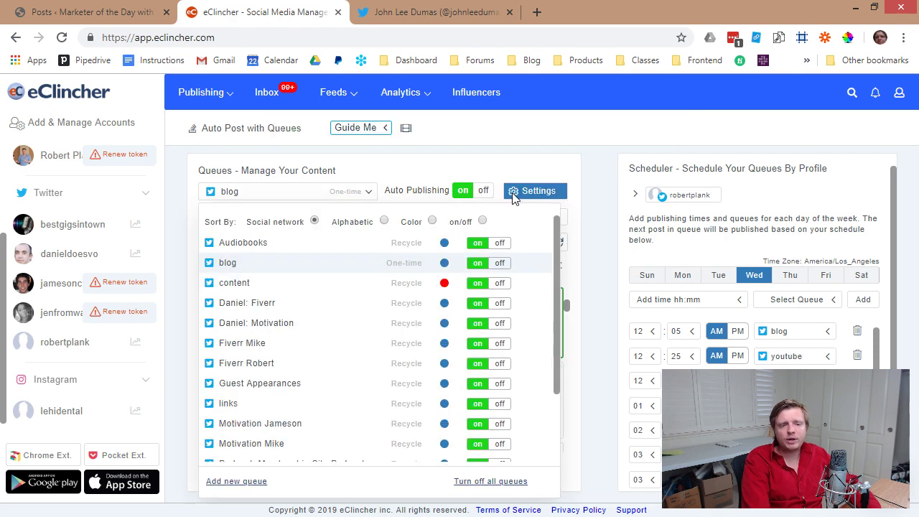
{"action": "left_click", "coordinate": [512, 198]}
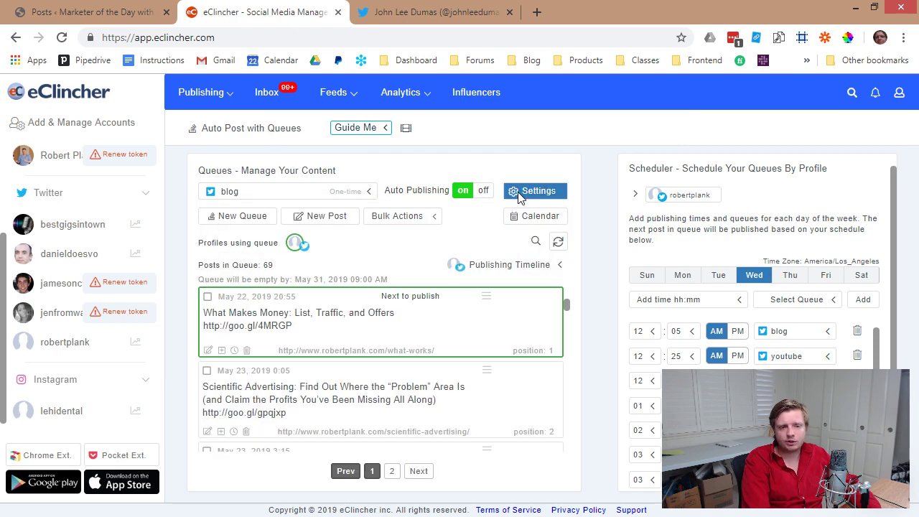
Open the blog queue's settings, showing One-time Queue, then switch to the episode spreadsheet.
{"action": "left_click", "coordinate": [535, 192]}
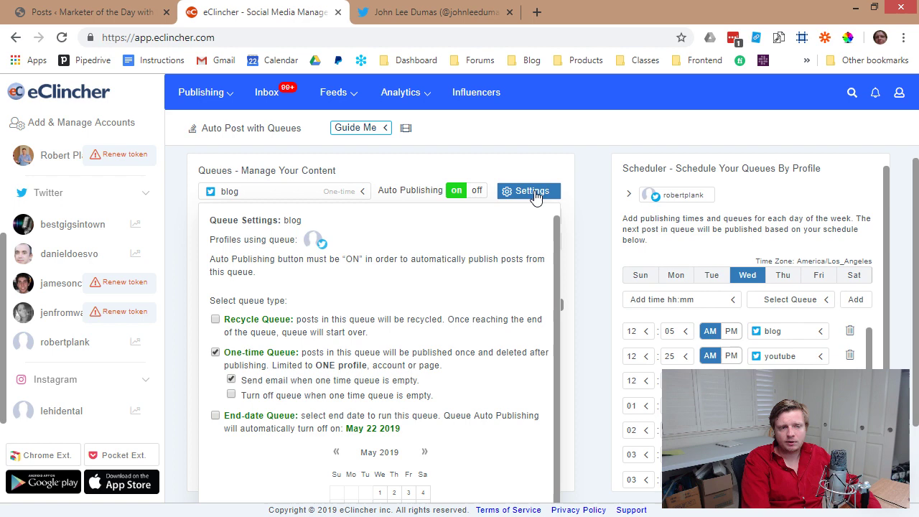
{"action": "left_click", "coordinate": [216, 352]}
{"action": "scroll", "coordinate": [286, 375], "scroll_direction": "down", "scroll_amount": 1}
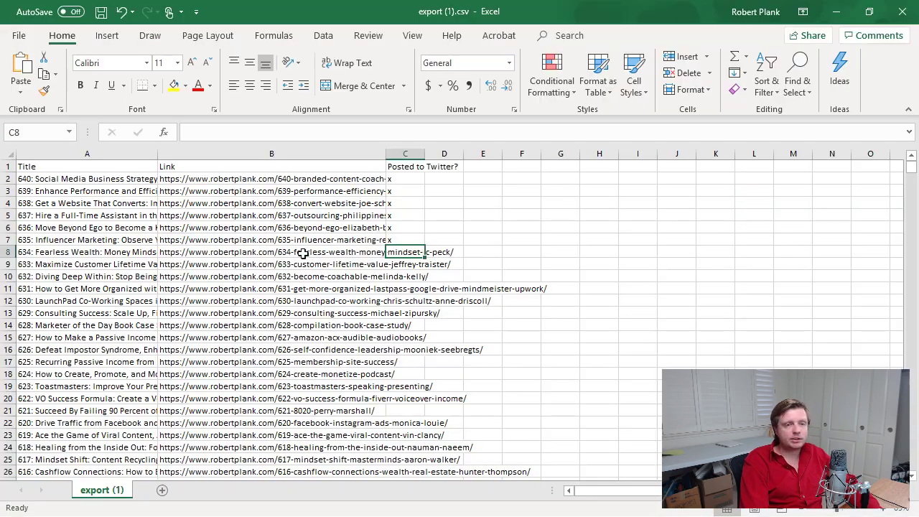
{"action": "left_click", "coordinate": [302, 239]}
{"action": "scroll", "coordinate": [287, 258], "scroll_direction": "down", "scroll_amount": 6}
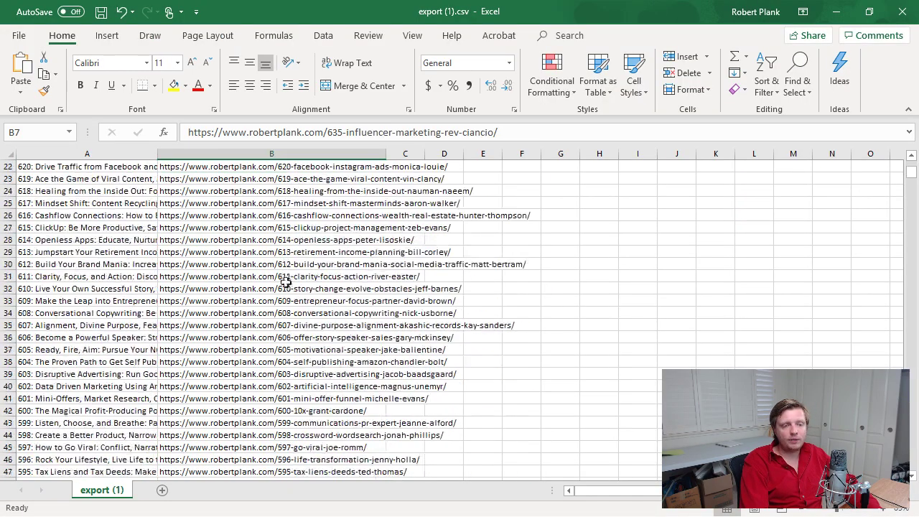
{"action": "scroll", "coordinate": [286, 282], "scroll_direction": "up", "scroll_amount": 7}
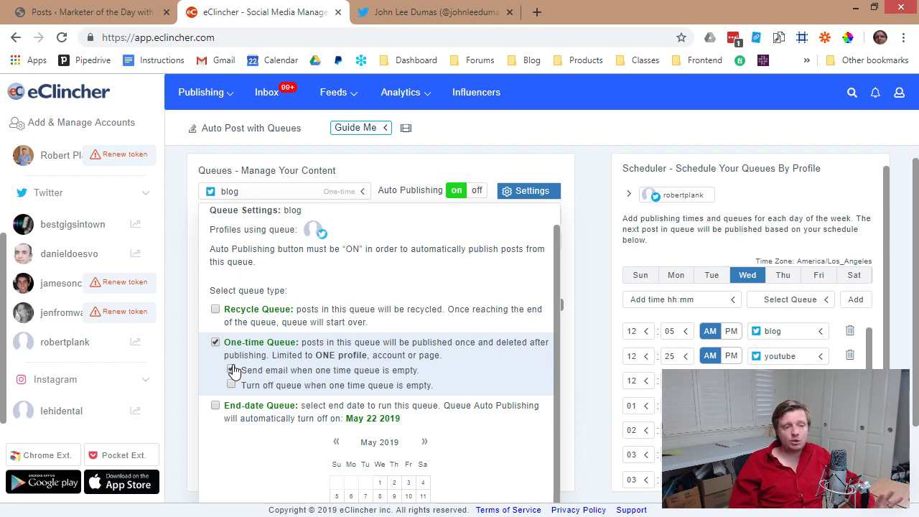
Make the blog queue a Recycle queue, then return to the episode spreadsheet.
{"action": "left_click", "coordinate": [214, 316]}
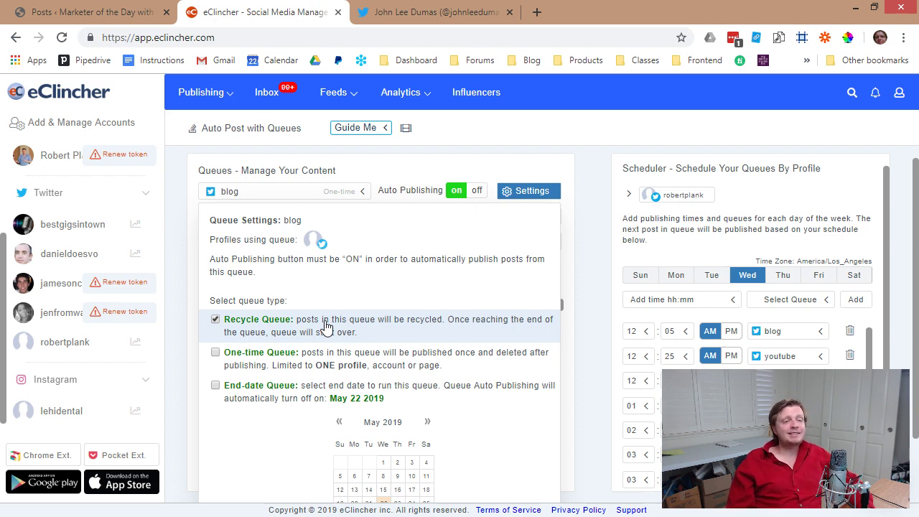
{"action": "key", "text": "alt+Tab"}
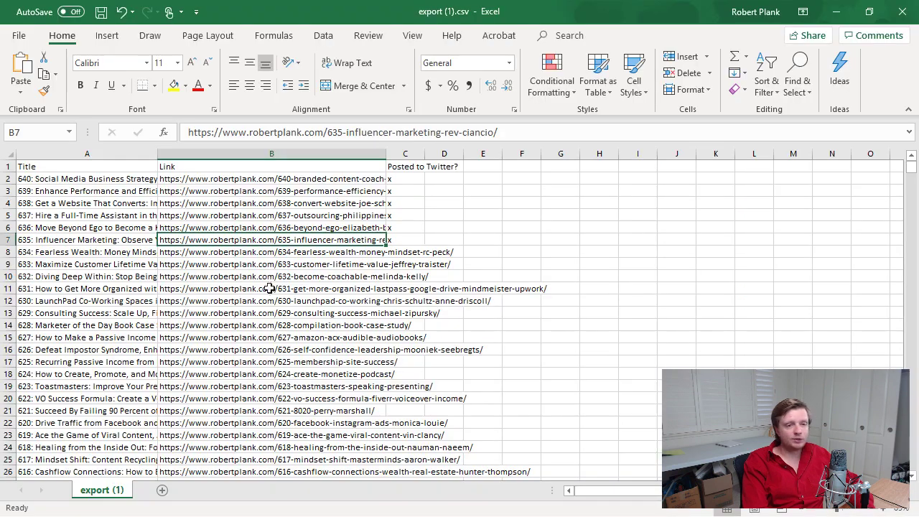
Copy the episode 640 link from cell B2 and switch back to eClincher.
{"action": "left_click", "coordinate": [287, 276]}
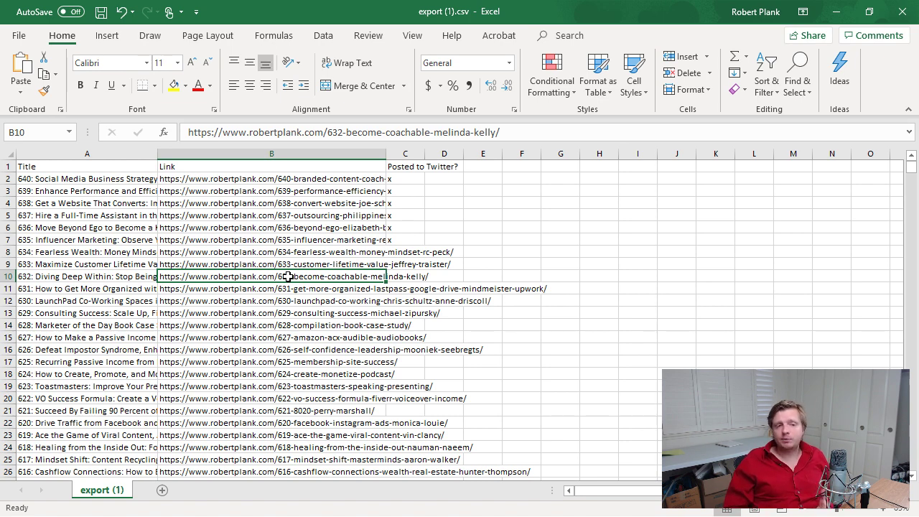
{"action": "left_click", "coordinate": [250, 181]}
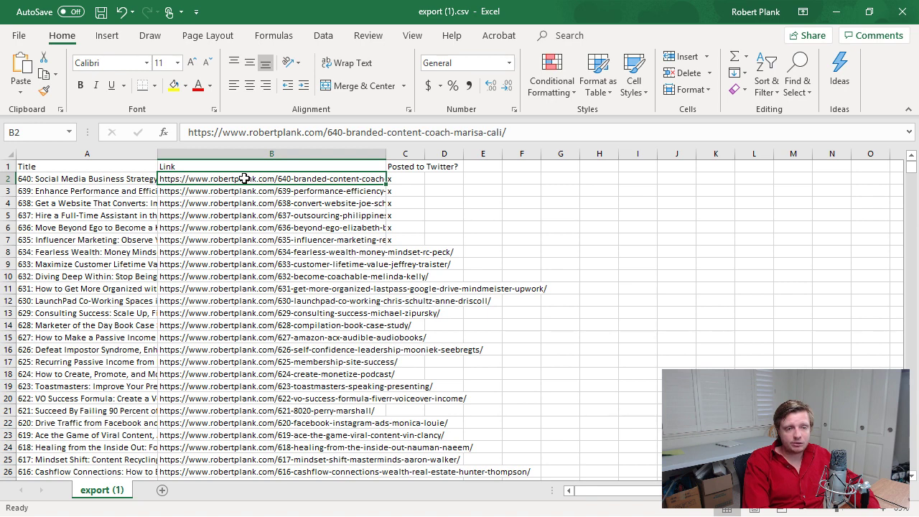
{"action": "right_click", "coordinate": [344, 177]}
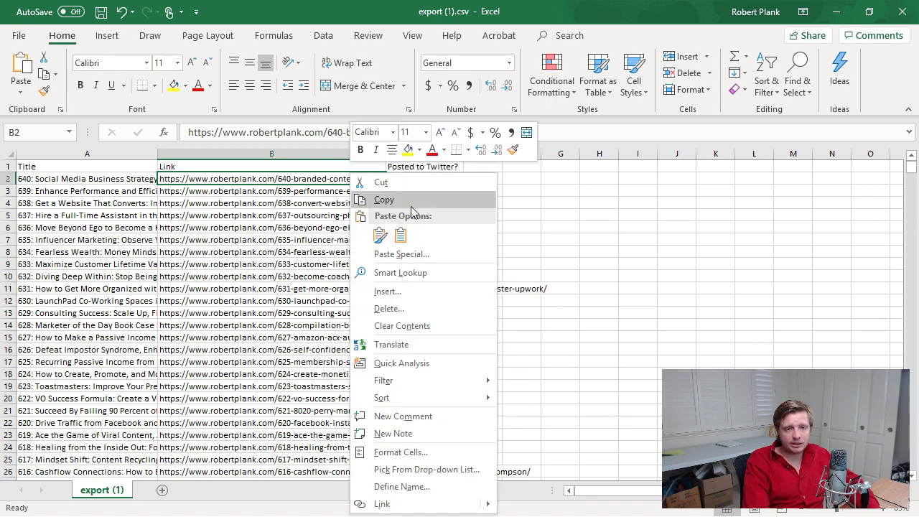
{"action": "left_click", "coordinate": [359, 196]}
{"action": "key", "text": "alt+Tab"}
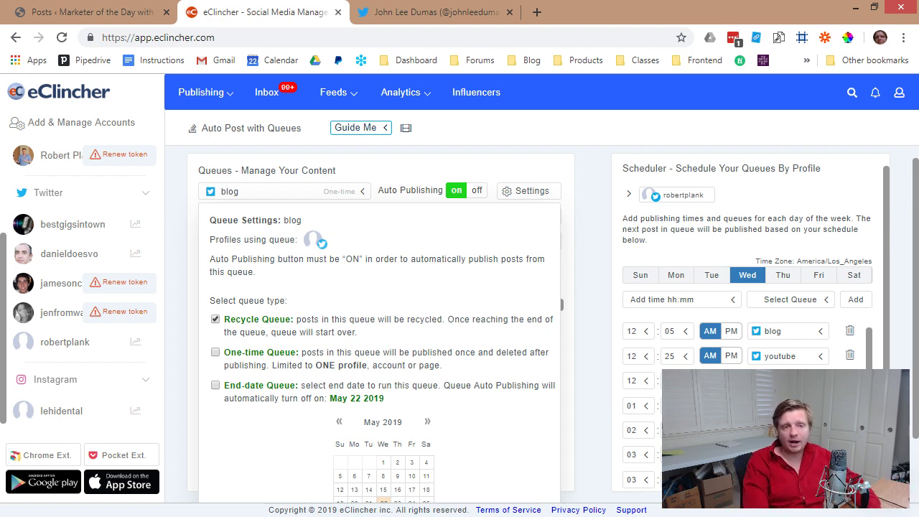
Switch to the content queue and start a new, empty post.
{"action": "left_click", "coordinate": [301, 193]}
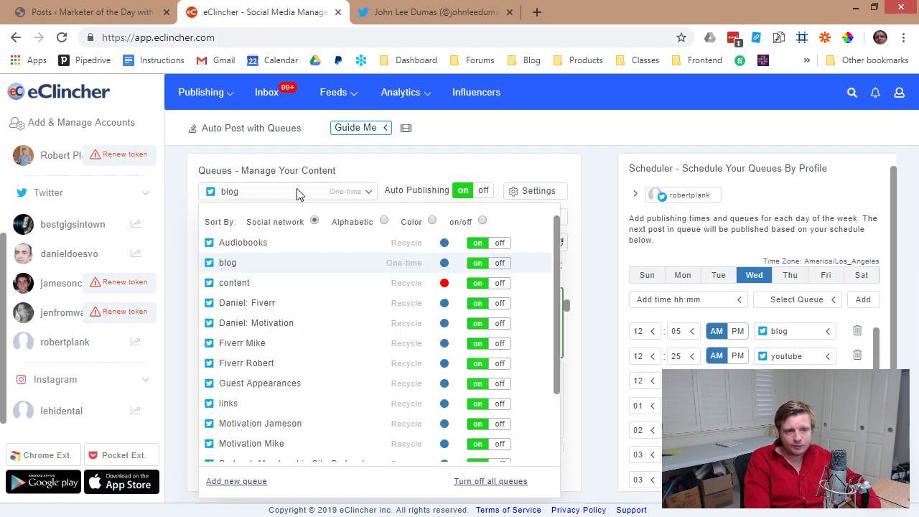
{"action": "left_click", "coordinate": [256, 290]}
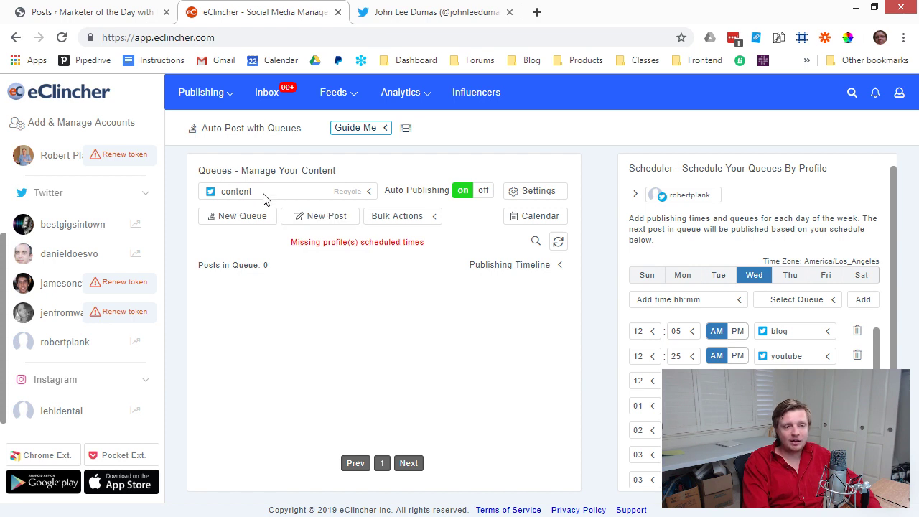
{"action": "left_click", "coordinate": [337, 218]}
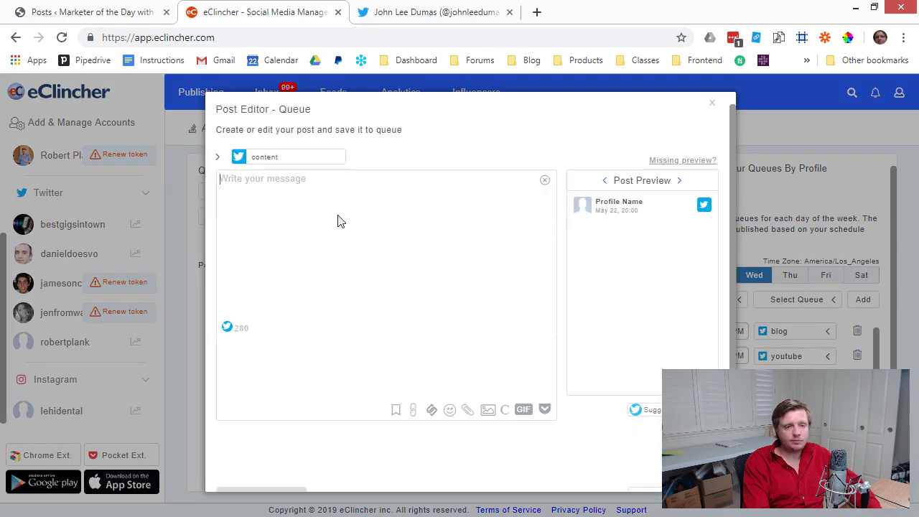
Paste episode 640's title and link into the message and make Social Media into #SocialMedia.
{"action": "right_click", "coordinate": [281, 185]}
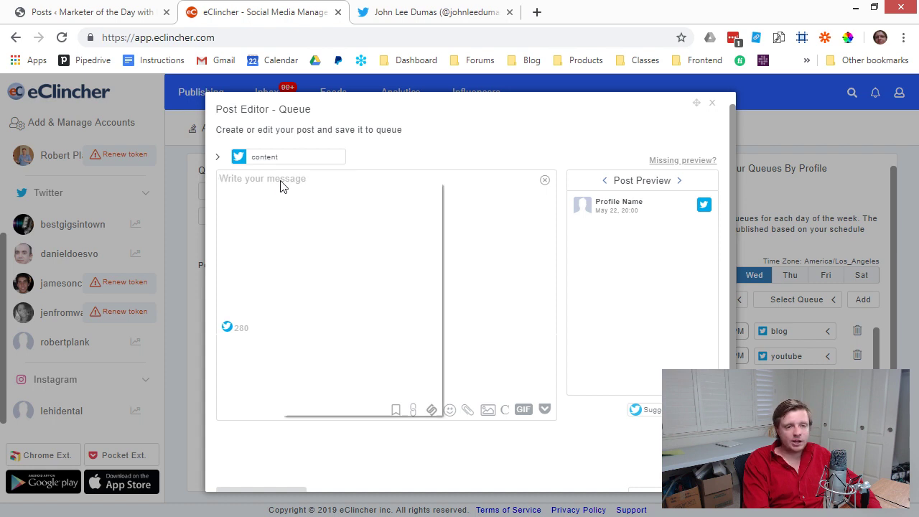
{"action": "left_click", "coordinate": [322, 264]}
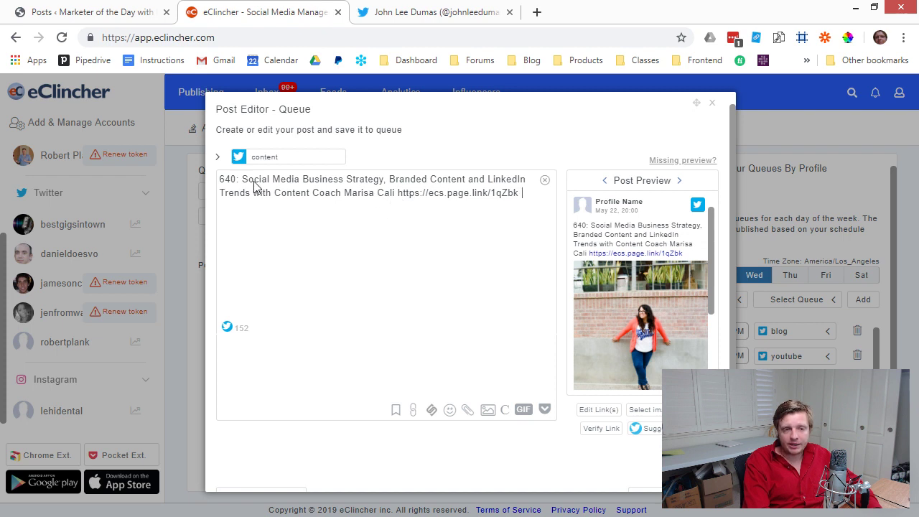
{"action": "type", "text": "#"}
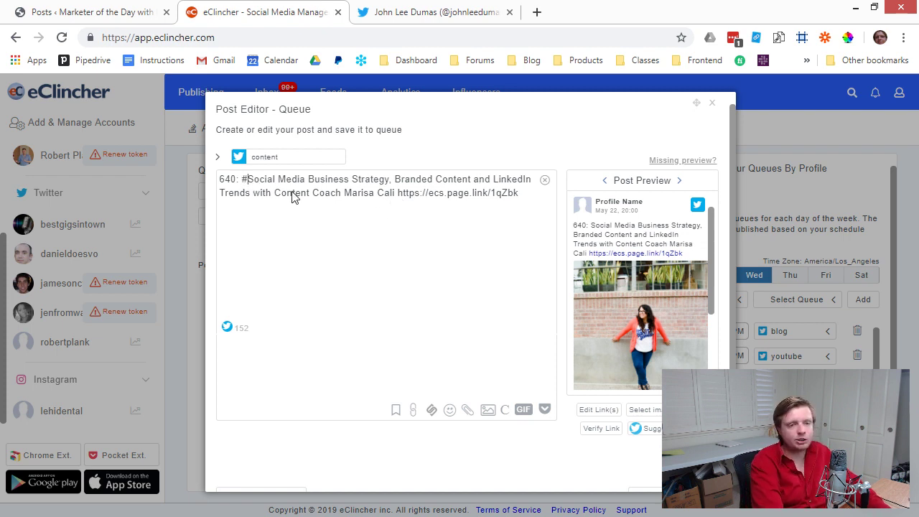
{"action": "key", "text": "ctrl+Right"}
{"action": "key", "text": "BackSpace"}
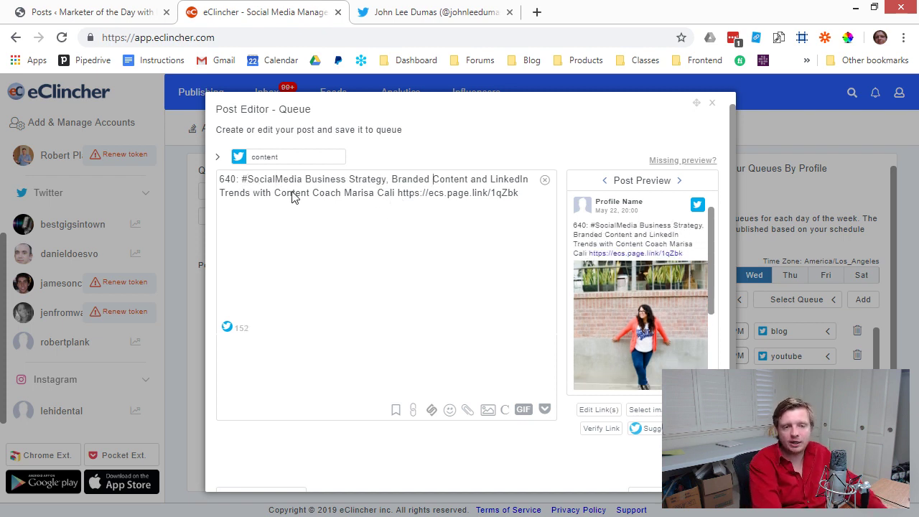
Turn Branded Content and LinkedIn into hashtags and append #podcast #interview.
{"action": "key", "text": "ctrl+Left"}
{"action": "type", "text": "#"}
{"action": "key", "text": "ctrl+Right"}
{"action": "key", "text": "BackSpace"}
{"action": "key", "text": "ctrl+Right"}
{"action": "key", "text": "ctrl+Right"}
{"action": "type", "text": "#"}
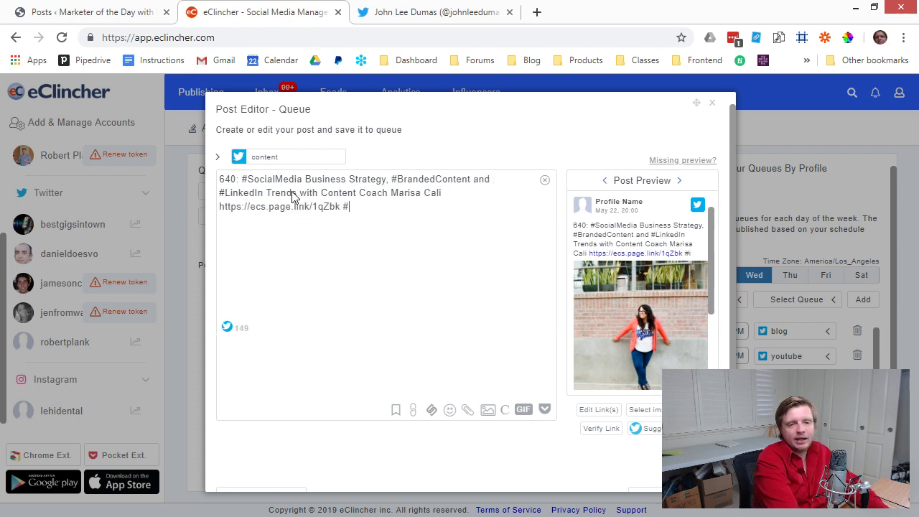
{"action": "type", "text": "podcast #interview"}
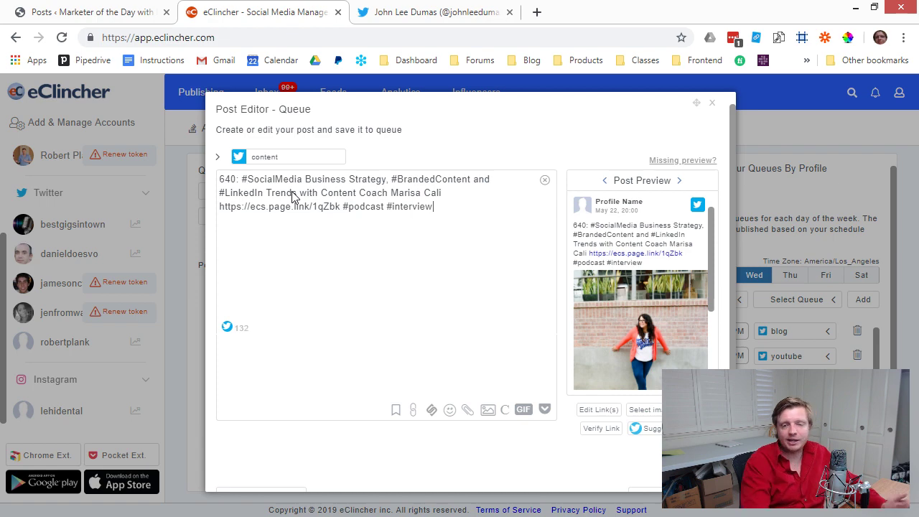
{"action": "left_click", "coordinate": [537, 14]}
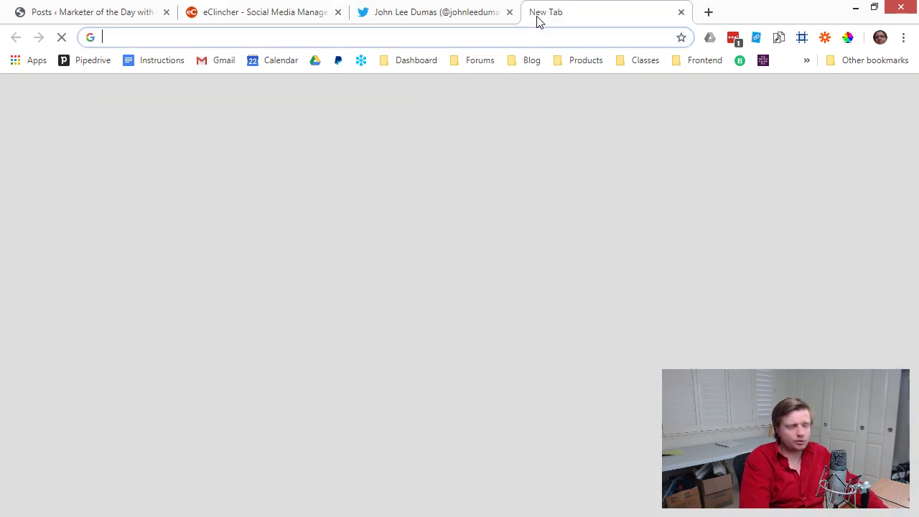
Google the guest's name plus 'twitter' and open her profile at twitter.com/ plus her handle.
{"action": "key", "text": "Return"}
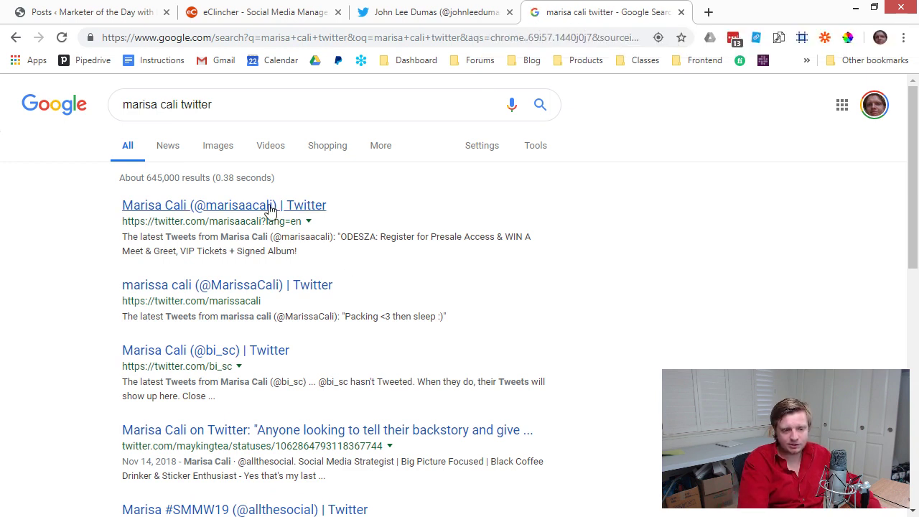
{"action": "double_click", "coordinate": [251, 461]}
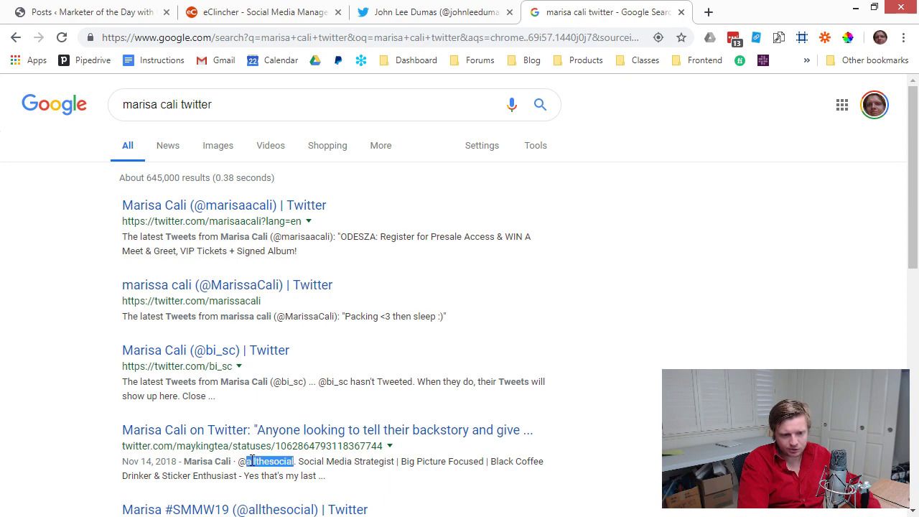
{"action": "left_click", "coordinate": [269, 38]}
{"action": "type", "text": "twitter.com/"}
{"action": "key", "text": "ctrl+v"}
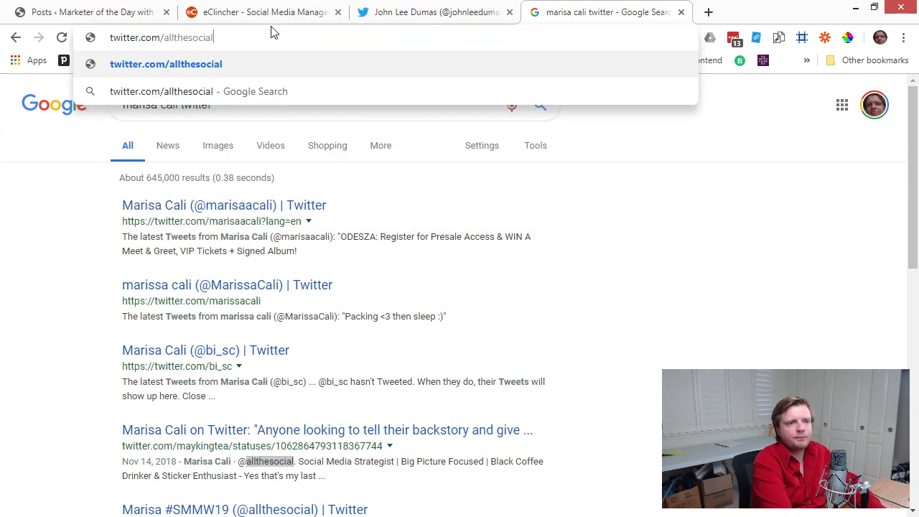
{"action": "key", "text": "Return"}
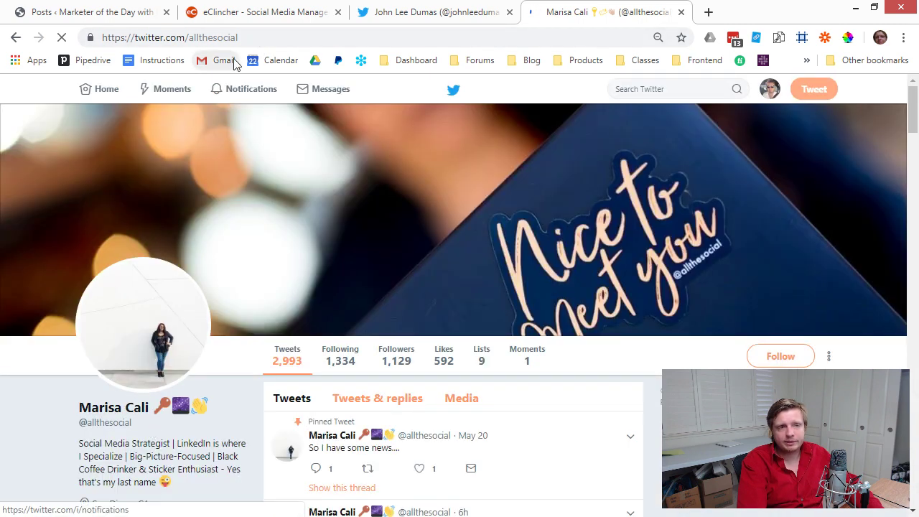
Copy the guest's Twitter handle from the profile address.
{"action": "double_click", "coordinate": [221, 37]}
{"action": "right_click", "coordinate": [224, 45]}
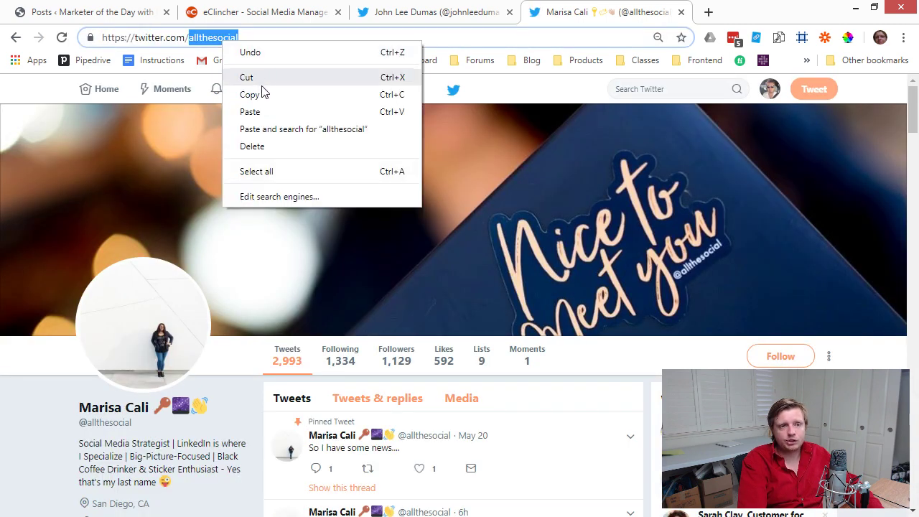
{"action": "left_click", "coordinate": [260, 94]}
{"action": "left_click", "coordinate": [261, 9]}
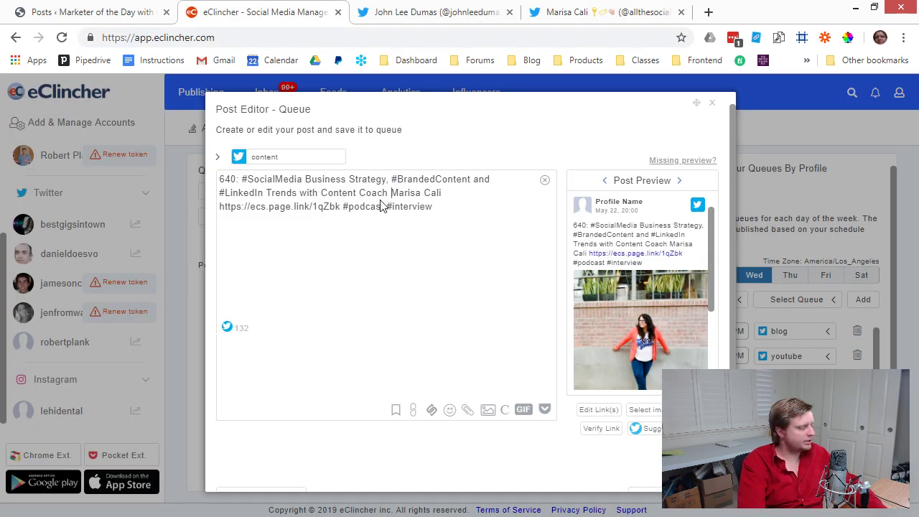
Tag the guest as @ plus her pasted handle before her name in the episode 640 post.
{"action": "type", "text": "@"}
{"action": "key", "text": "ctrl+v"}
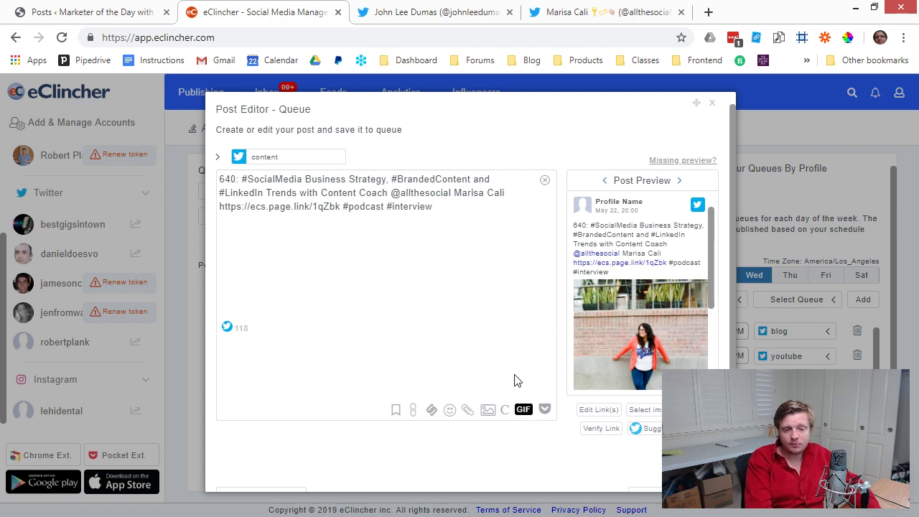
{"action": "left_click", "coordinate": [523, 409]}
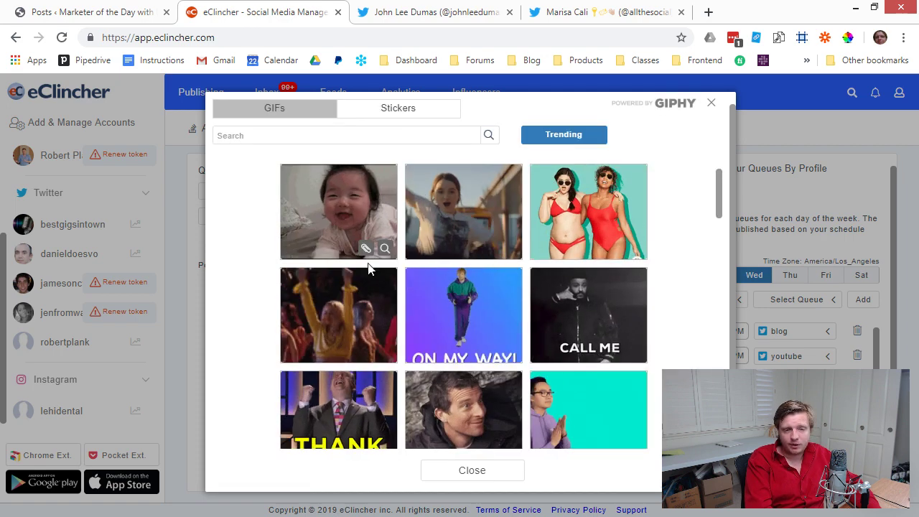
Attach a trending GIPHY GIF to the episode 640 post and save it to the content queue.
{"action": "scroll", "coordinate": [392, 355], "scroll_direction": "down", "scroll_amount": 4}
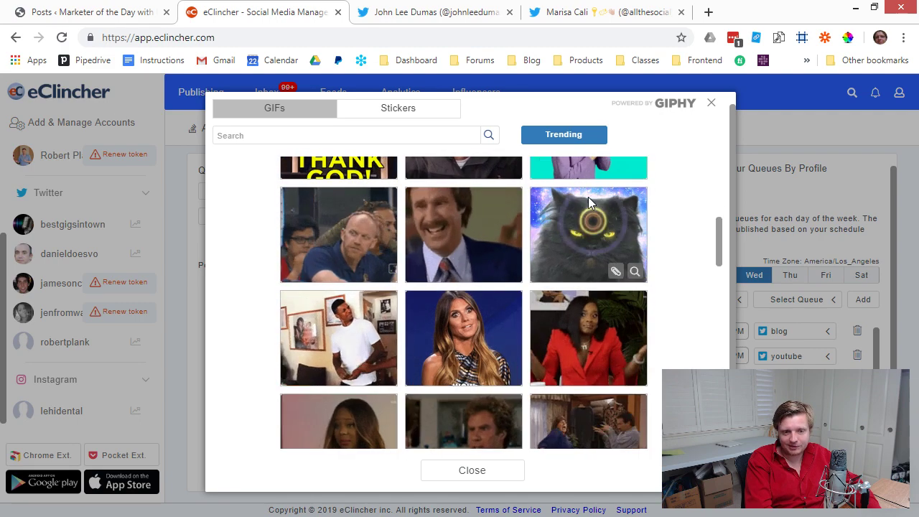
{"action": "left_click", "coordinate": [614, 269]}
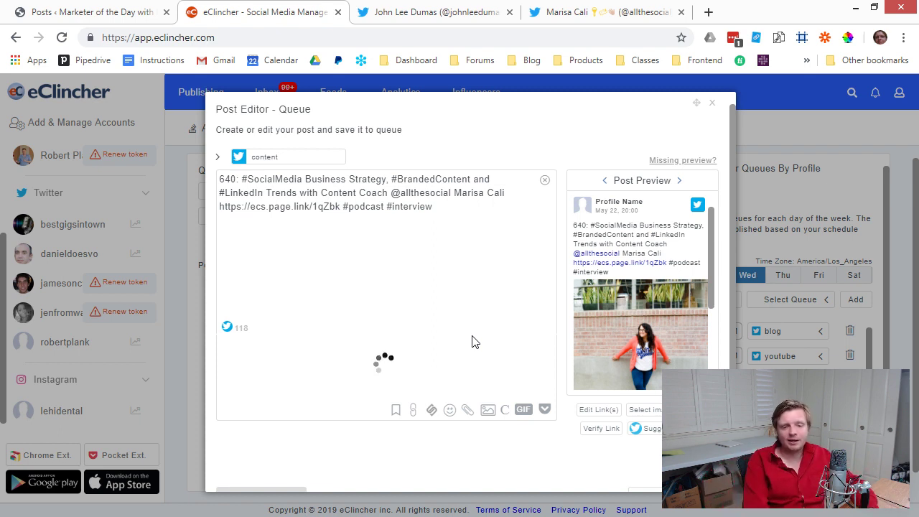
{"action": "left_click", "coordinate": [523, 413]}
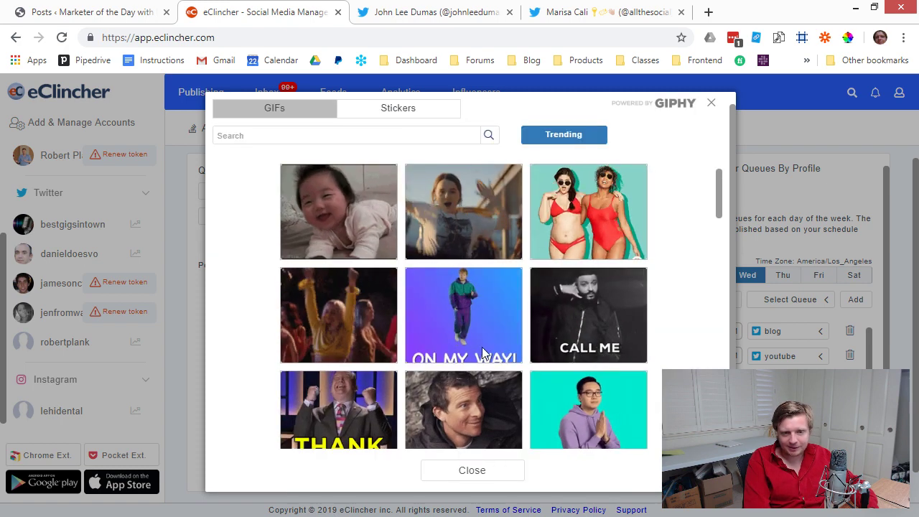
{"action": "left_click", "coordinate": [494, 255]}
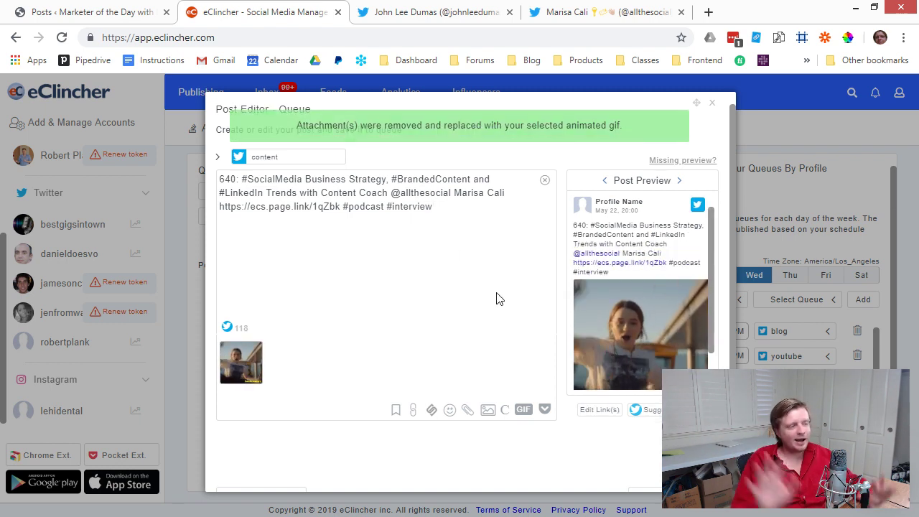
{"action": "scroll", "coordinate": [510, 293], "scroll_direction": "down", "scroll_amount": 1}
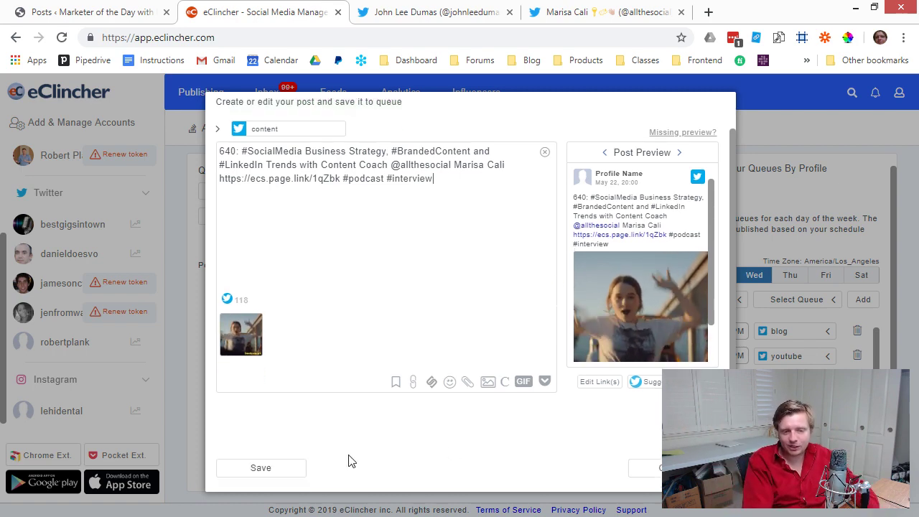
{"action": "left_click", "coordinate": [288, 472]}
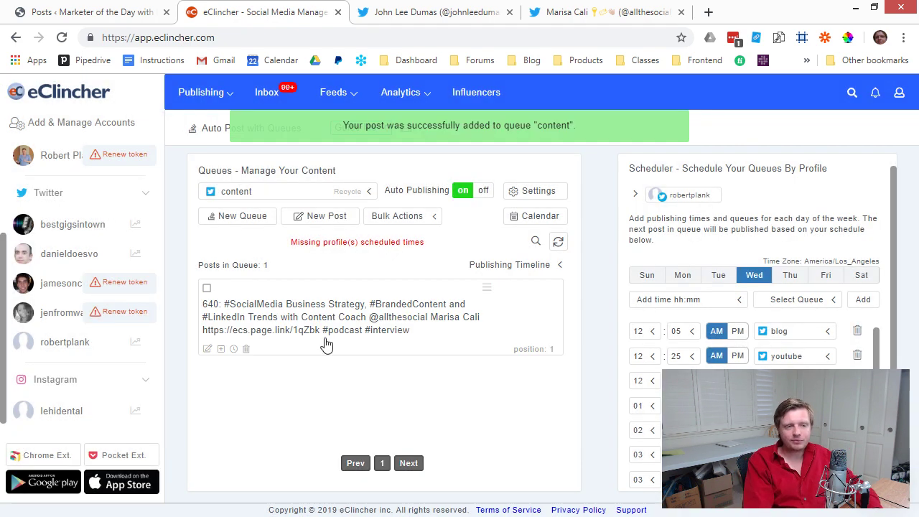
Copy the episode 639 link from cell B3 in Excel and paste it into a new post.
{"action": "key", "text": "alt+Tab"}
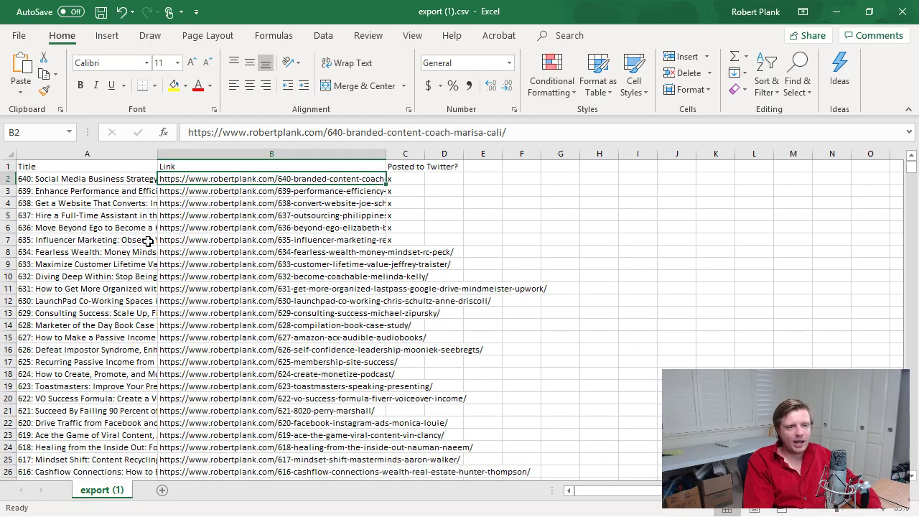
{"action": "left_click", "coordinate": [266, 190]}
{"action": "key", "text": "ctrl+c"}
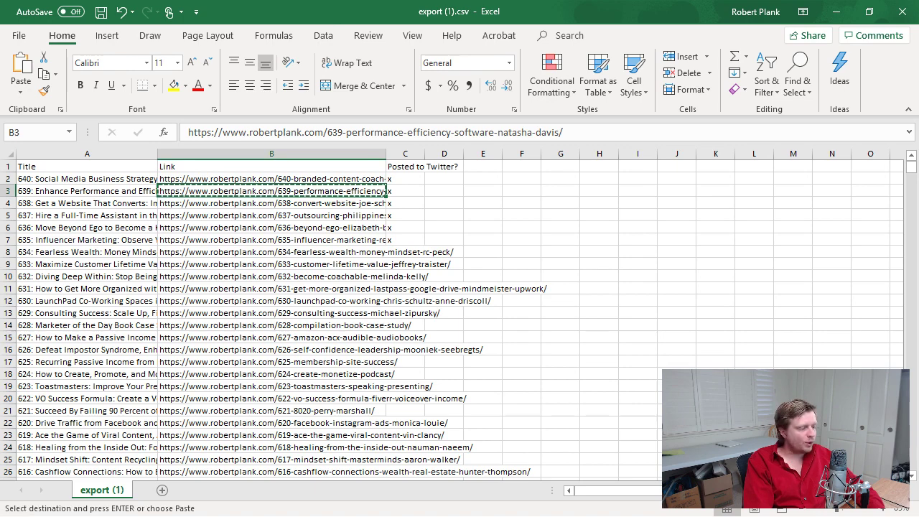
{"action": "key", "text": "alt+Tab"}
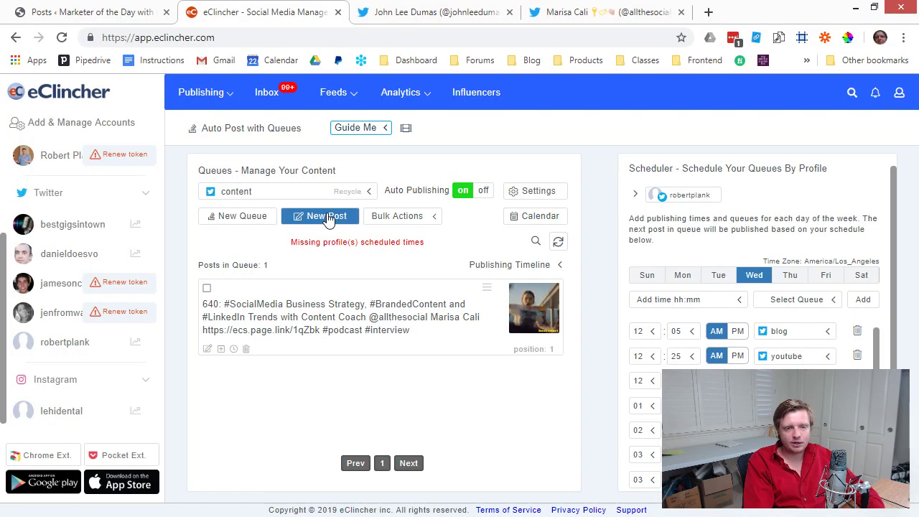
{"action": "left_click", "coordinate": [327, 217]}
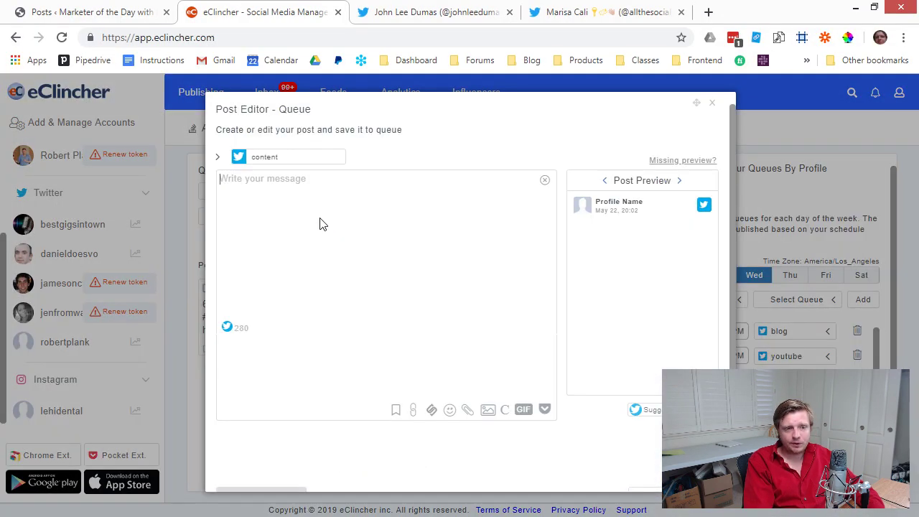
{"action": "right_click", "coordinate": [321, 224]}
{"action": "left_click", "coordinate": [361, 302]}
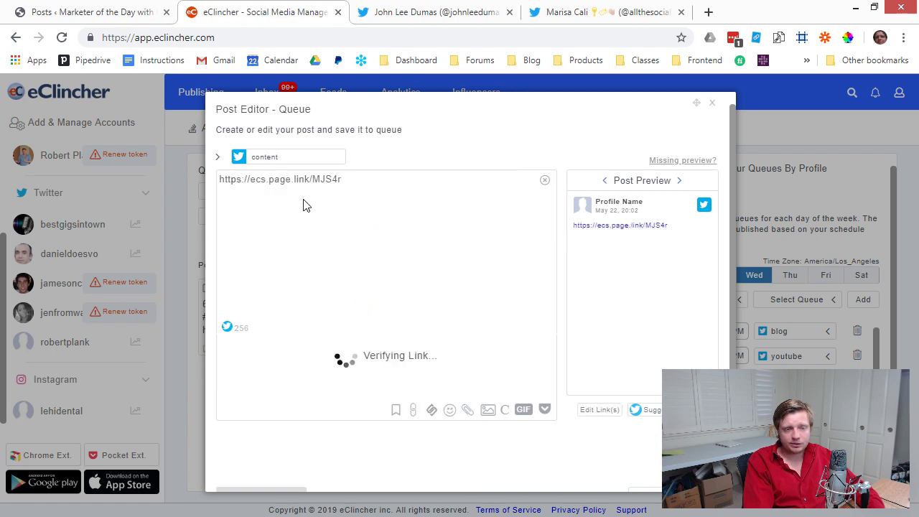
{"action": "left_click", "coordinate": [558, 19]}
Search Google for the 639 guest's Twitter account, refining the query with 'efficiency'.
{"action": "left_click", "coordinate": [544, 36]}
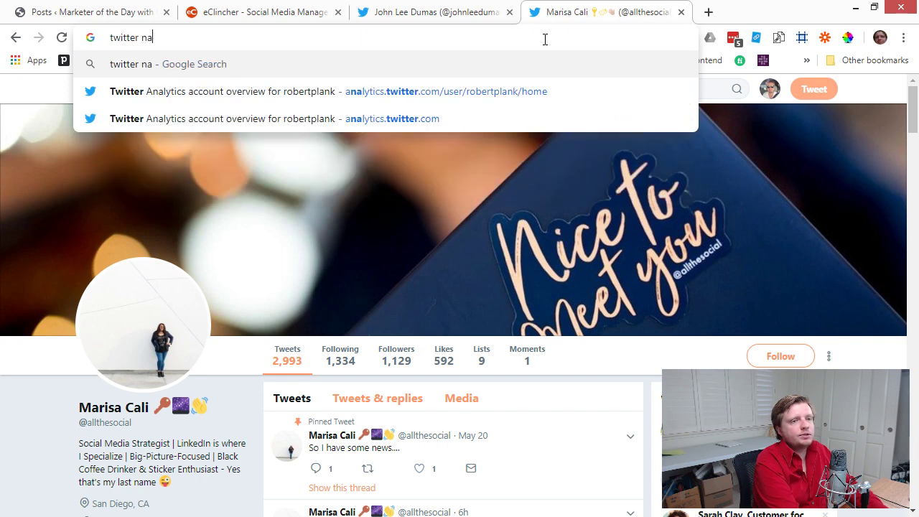
{"action": "key", "text": "Return"}
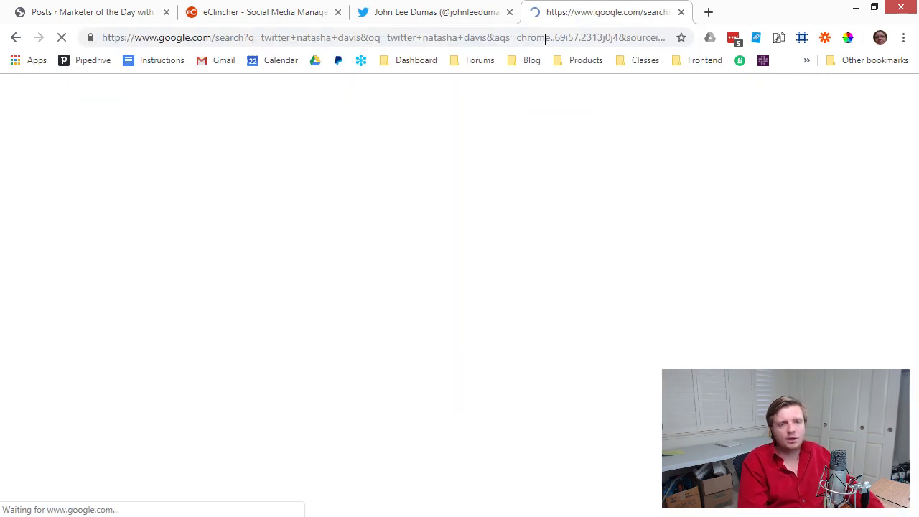
{"action": "left_click", "coordinate": [338, 109]}
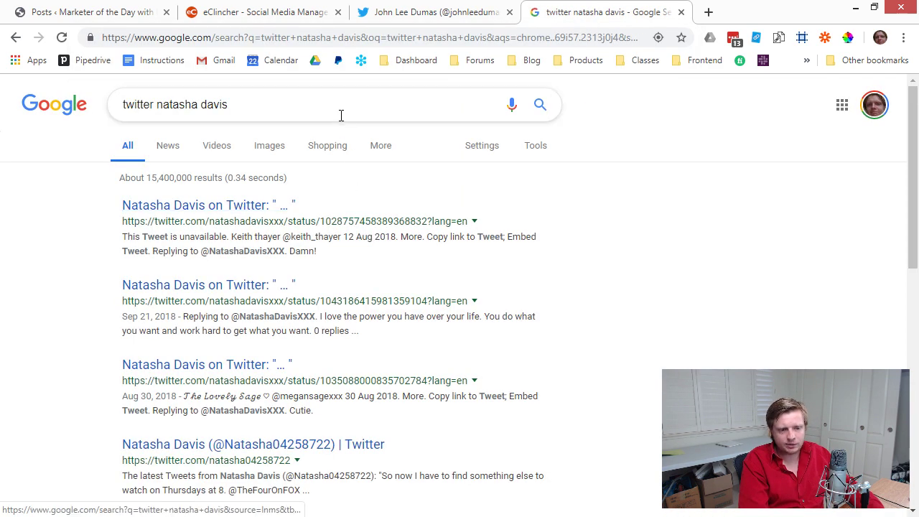
{"action": "type", "text": "efficiency"}
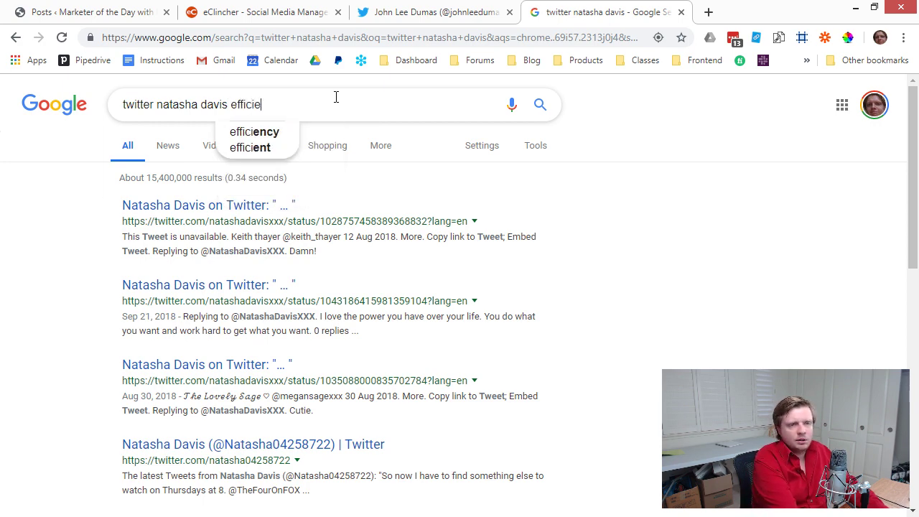
{"action": "key", "text": "Return"}
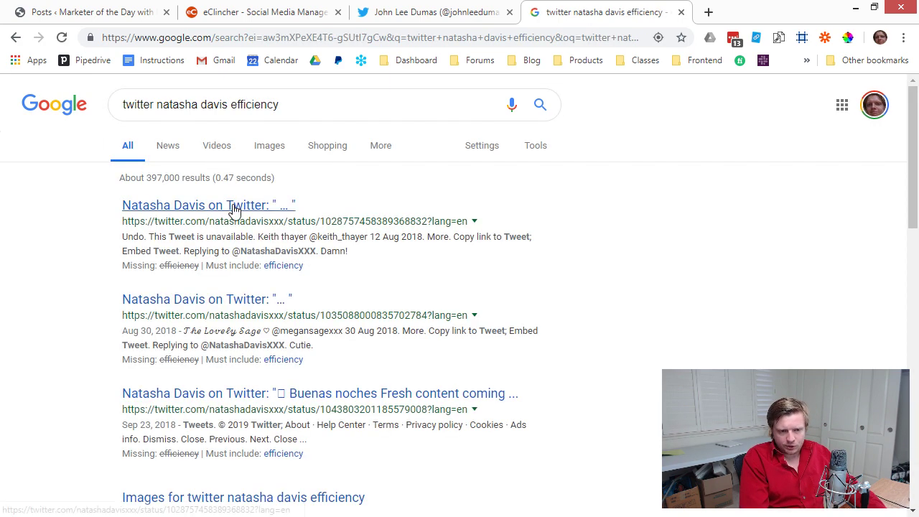
{"action": "left_click", "coordinate": [234, 208]}
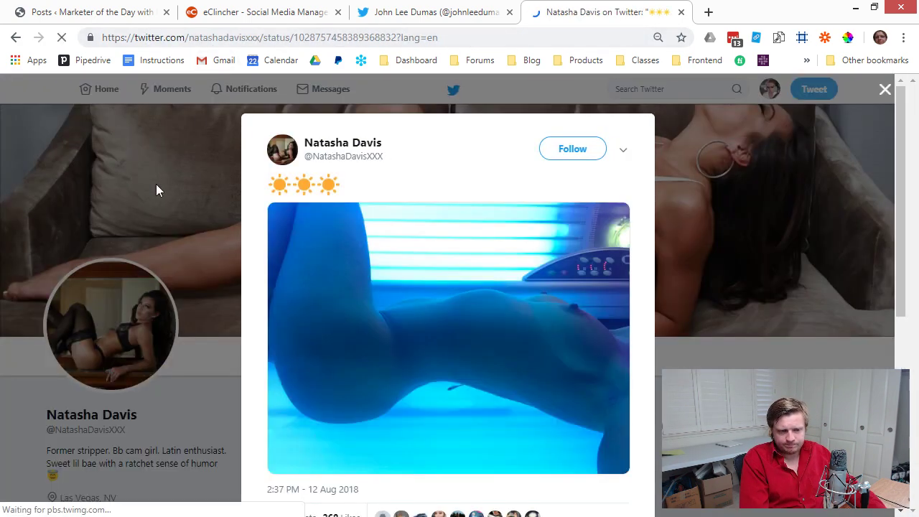
{"action": "left_click", "coordinate": [17, 39]}
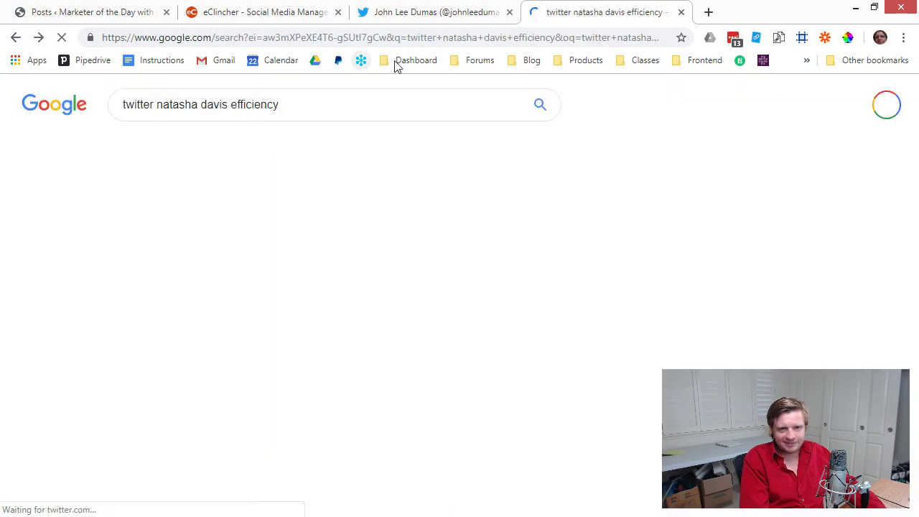
Open the robertplank.com episode 639 show-notes page, then return to the eClincher draft.
{"action": "scroll", "coordinate": [255, 345], "scroll_direction": "down", "scroll_amount": 4}
{"action": "scroll", "coordinate": [260, 359], "scroll_direction": "down", "scroll_amount": 1}
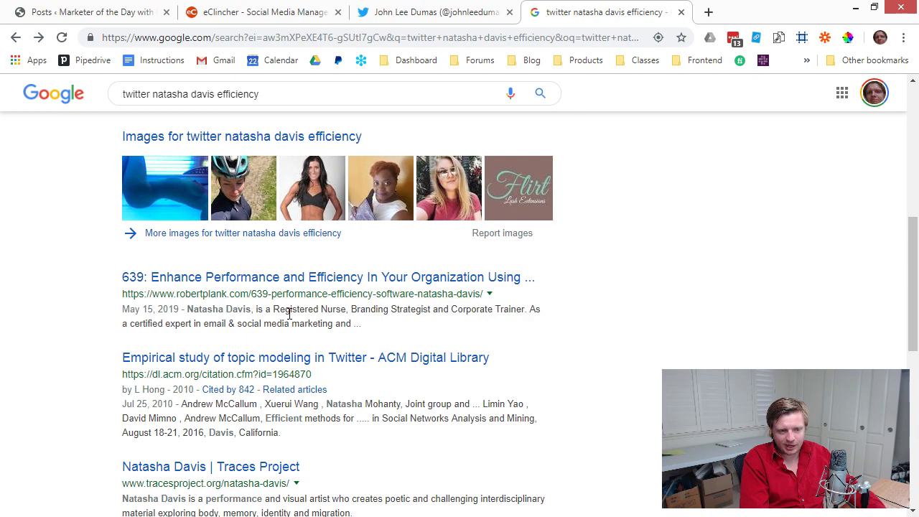
{"action": "scroll", "coordinate": [290, 314], "scroll_direction": "down", "scroll_amount": 1}
{"action": "left_click", "coordinate": [271, 206]}
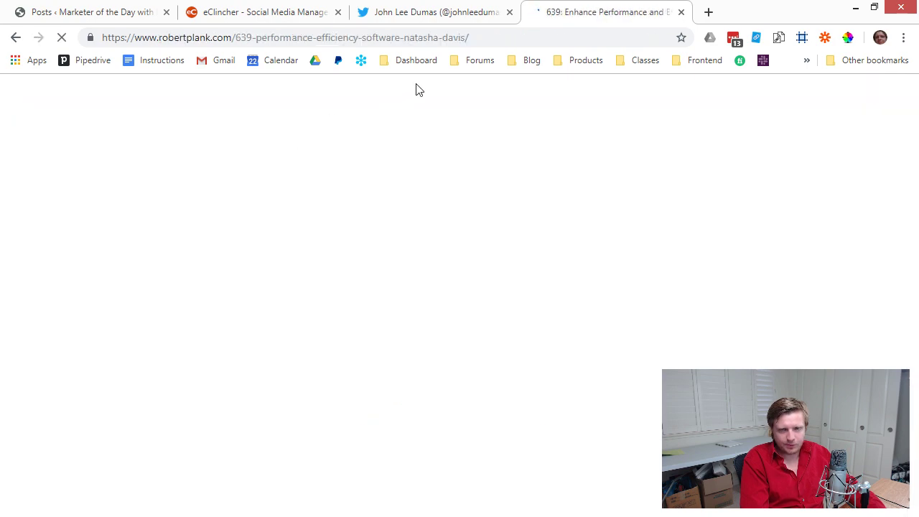
{"action": "scroll", "coordinate": [415, 204], "scroll_direction": "down", "scroll_amount": 8}
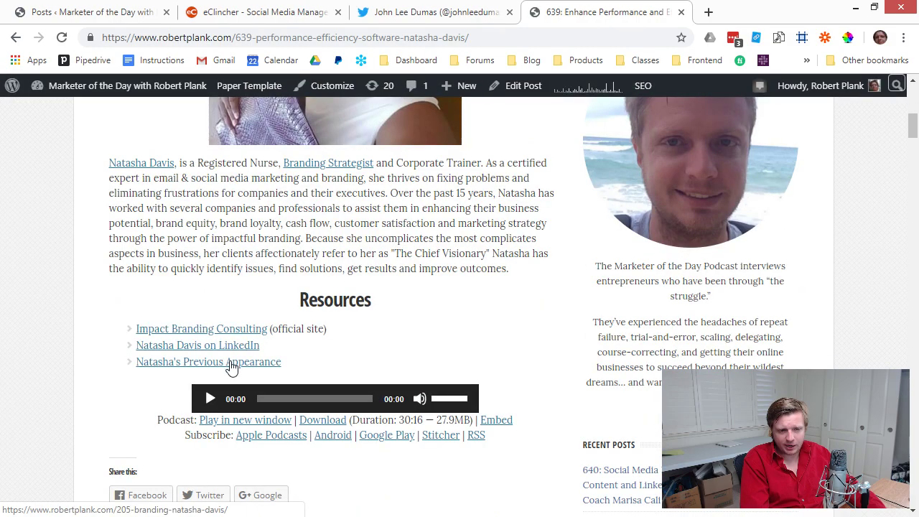
{"action": "scroll", "coordinate": [237, 331], "scroll_direction": "down", "scroll_amount": 1}
{"action": "scroll", "coordinate": [237, 330], "scroll_direction": "up", "scroll_amount": 10}
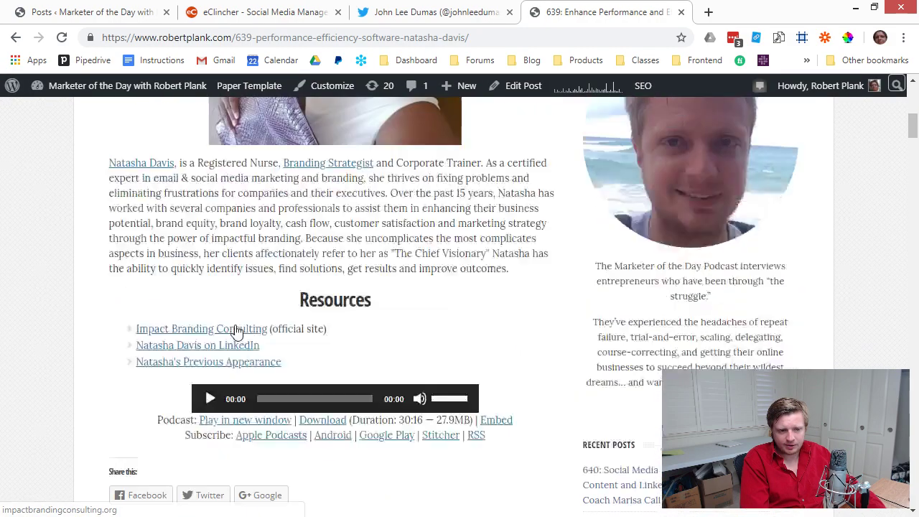
{"action": "left_click", "coordinate": [253, 16]}
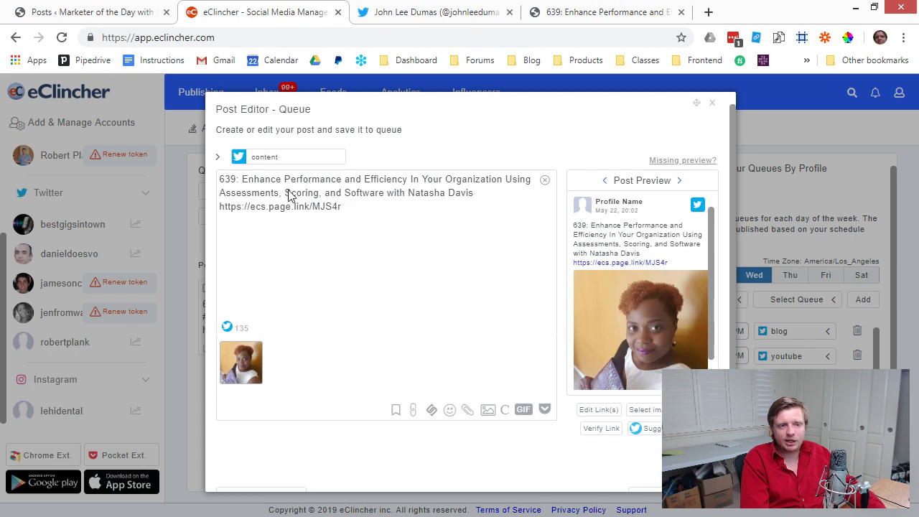
Add #Efficiency, #Software and #podcast hashtags to the episode 639 post and save it.
{"action": "type", "text": "#"}
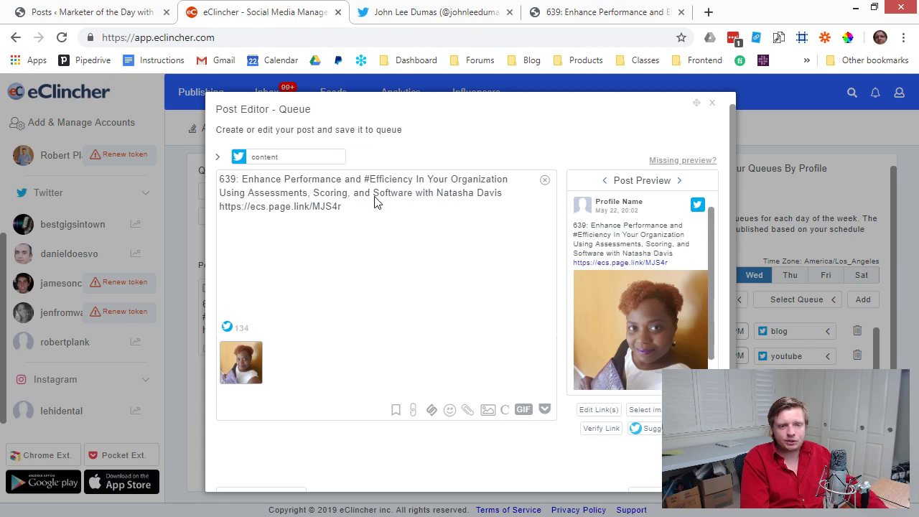
{"action": "left_click", "coordinate": [373, 195]}
{"action": "type", "text": "##podcast"}
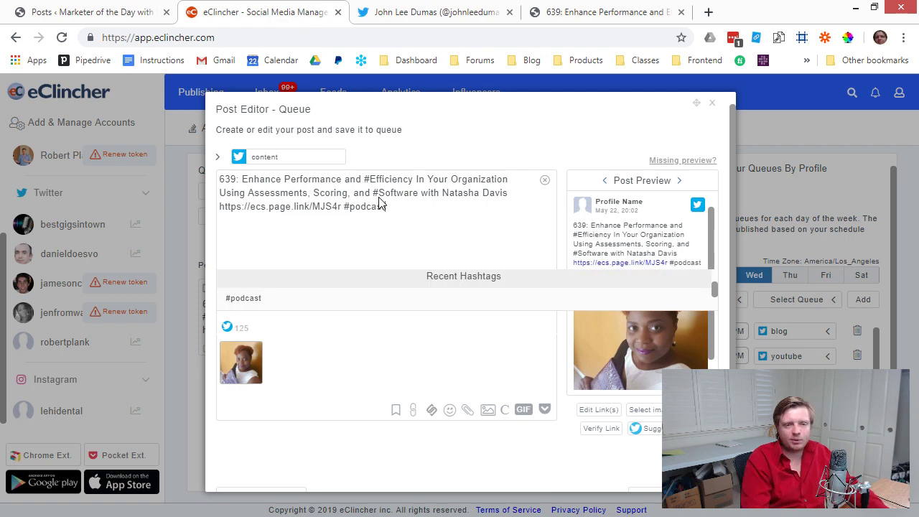
{"action": "scroll", "coordinate": [551, 424], "scroll_direction": "down", "scroll_amount": 1}
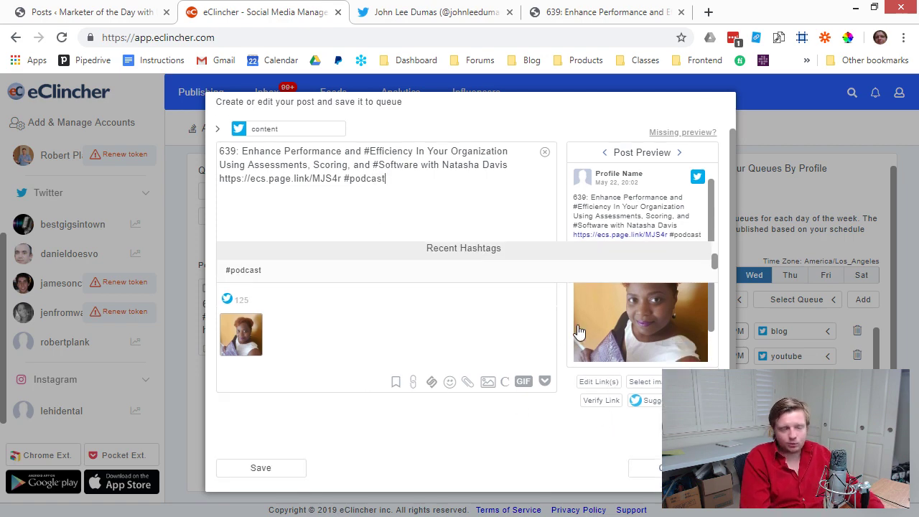
{"action": "left_click", "coordinate": [244, 469]}
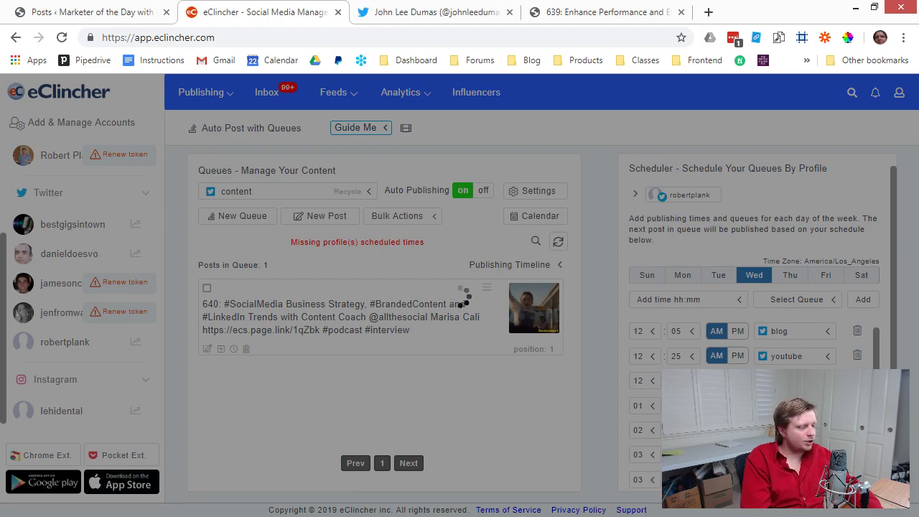
Select the episode 638 link in cell B4 in Excel, then return to the two-post queue.
{"action": "key", "text": "alt+Tab"}
{"action": "left_click", "coordinate": [274, 204]}
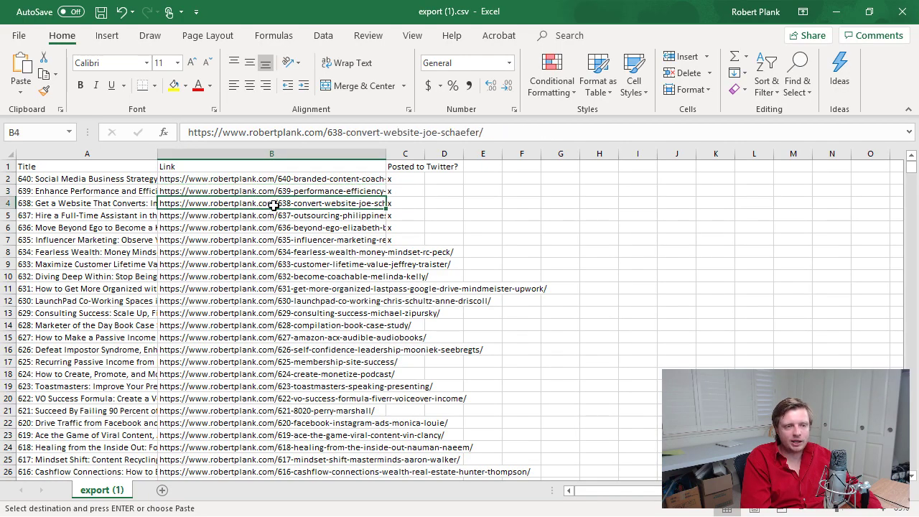
{"action": "right_click", "coordinate": [225, 204]}
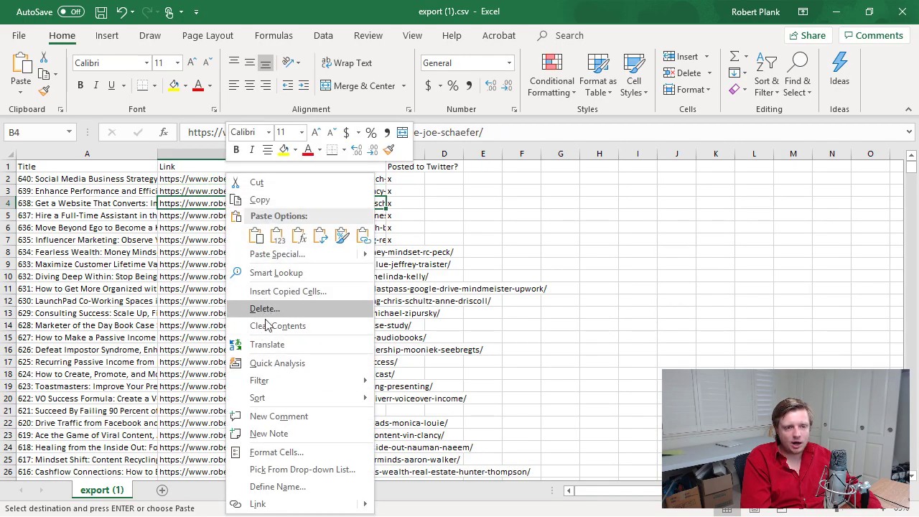
{"action": "mouse_move", "coordinate": [261, 384]}
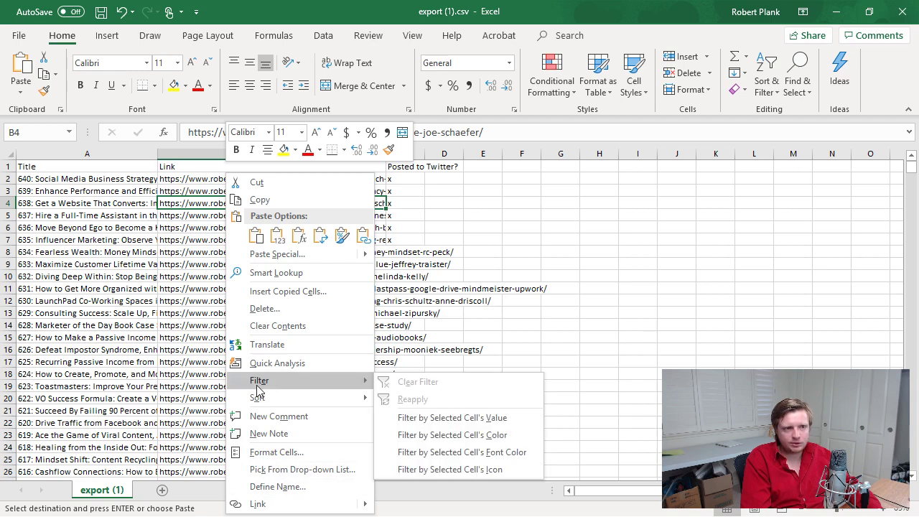
{"action": "key", "text": "Escape"}
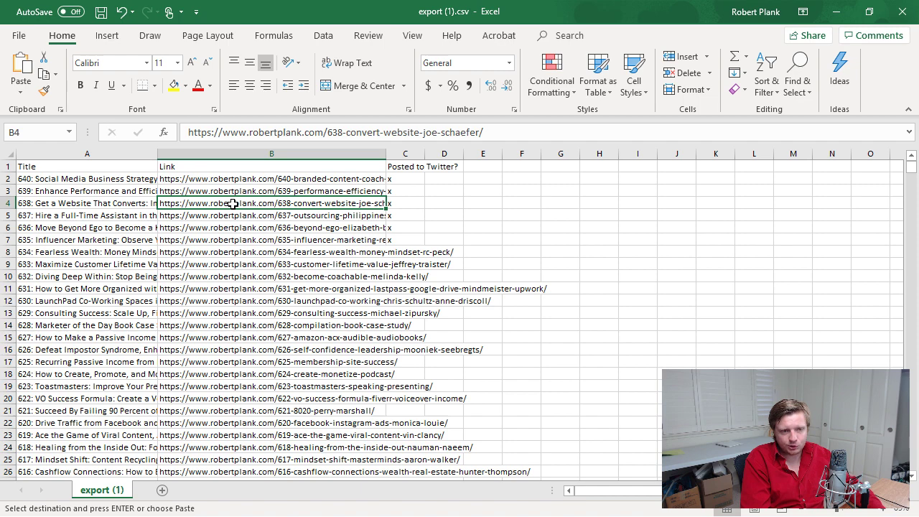
{"action": "key", "text": "alt+Tab"}
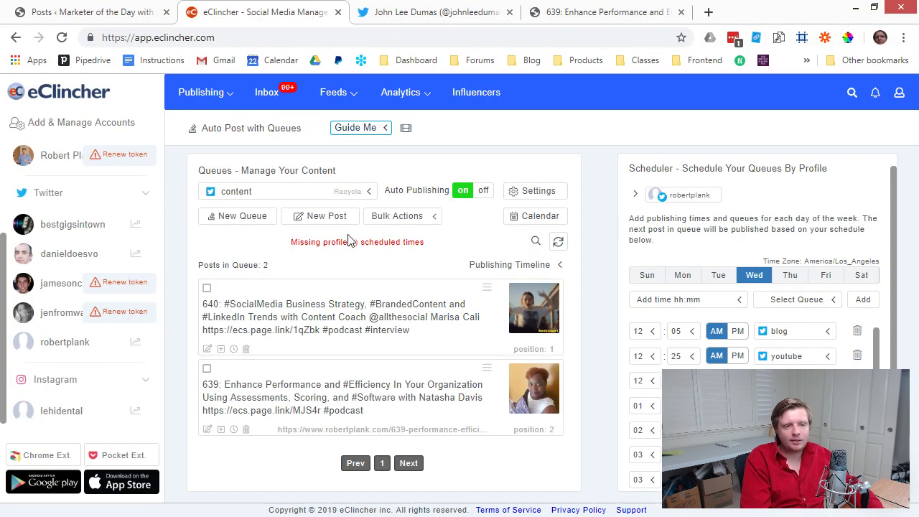
Paste episode 638's title and short link into a new post and select the guest's name.
{"action": "left_click", "coordinate": [335, 223]}
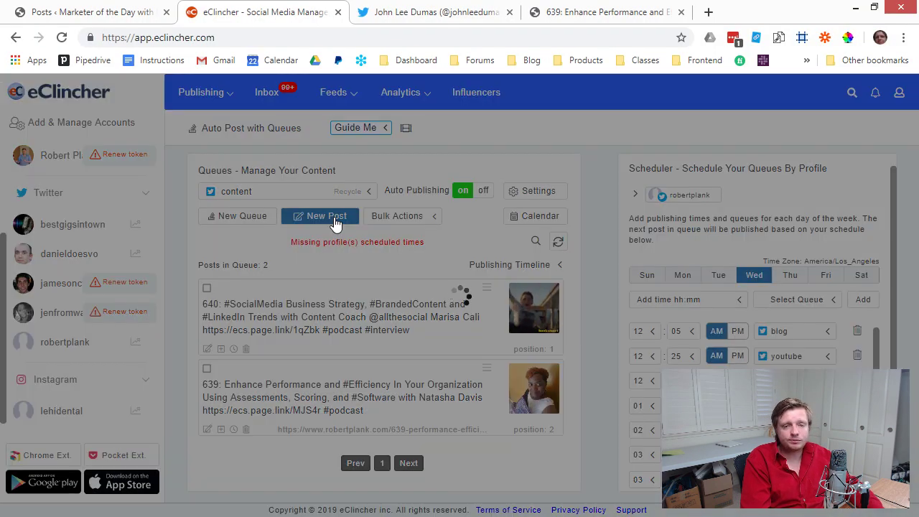
{"action": "right_click", "coordinate": [287, 219]}
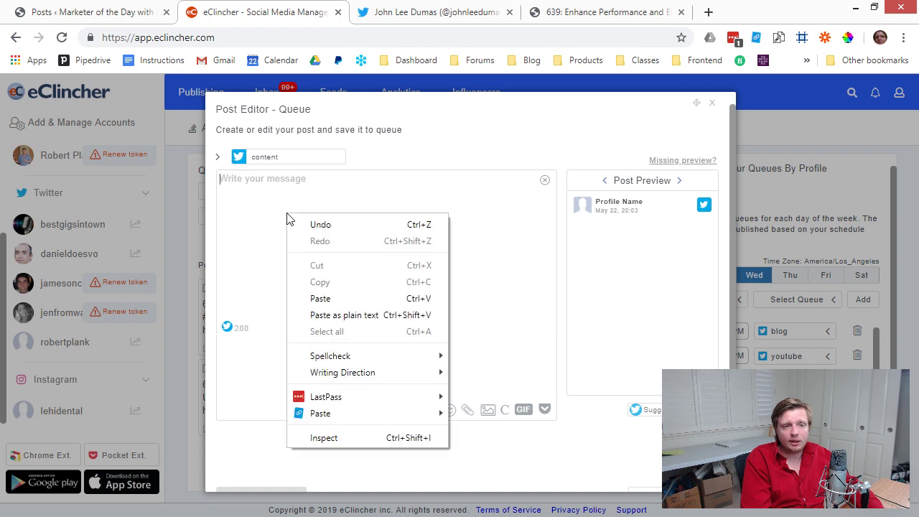
{"action": "left_click", "coordinate": [329, 302]}
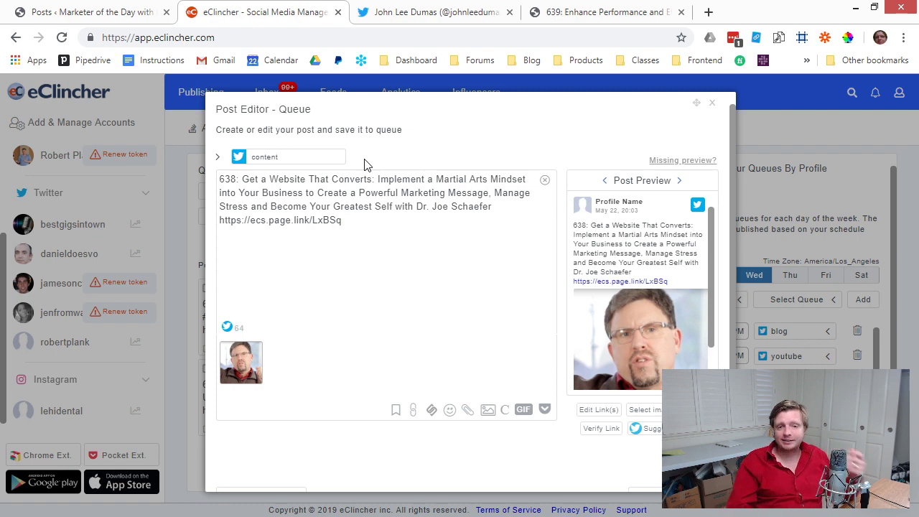
{"action": "left_click_drag", "start_coordinate": [499, 210], "coordinate": [438, 208]}
Google 'twitter' plus the guest's name and 'dr', open his Twitter profile and select the handle.
{"action": "left_click", "coordinate": [554, 6]}
{"action": "left_click", "coordinate": [540, 37]}
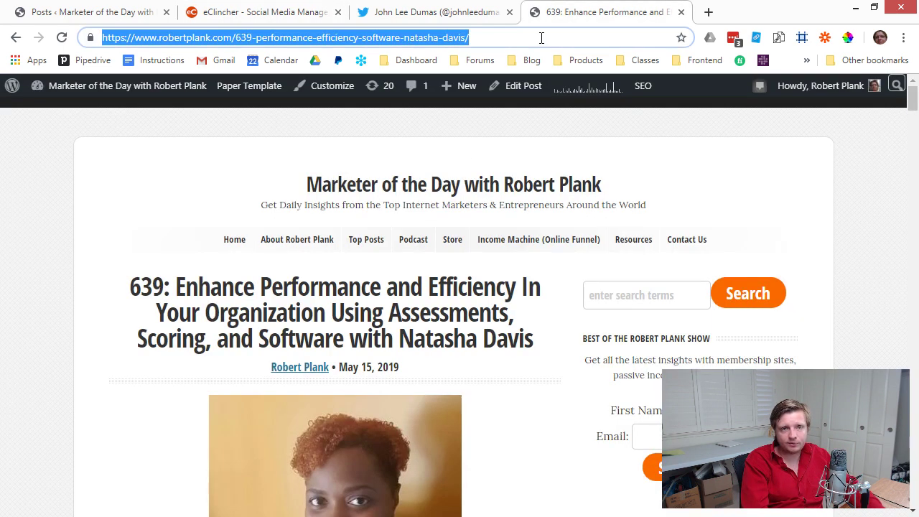
{"action": "type", "text": "twitter"}
{"action": "key", "text": "Return"}
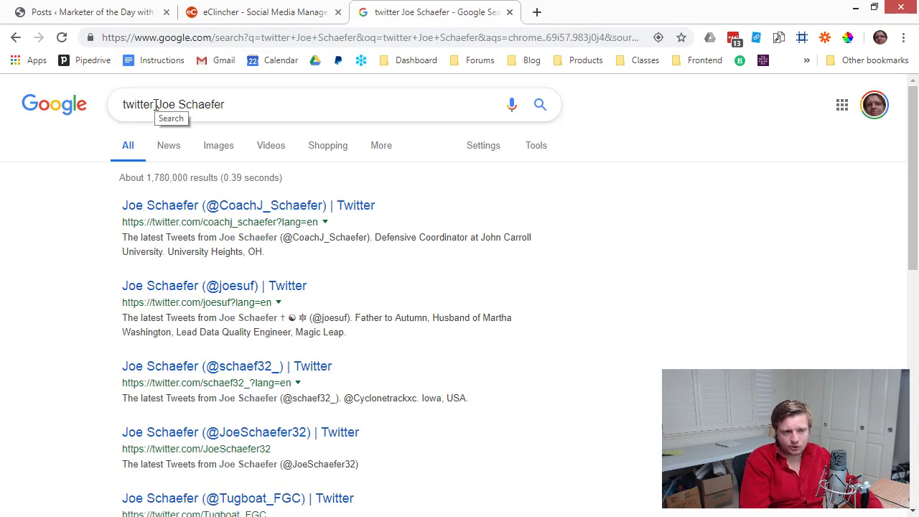
{"action": "type", "text": "dr"}
{"action": "key", "text": "Return"}
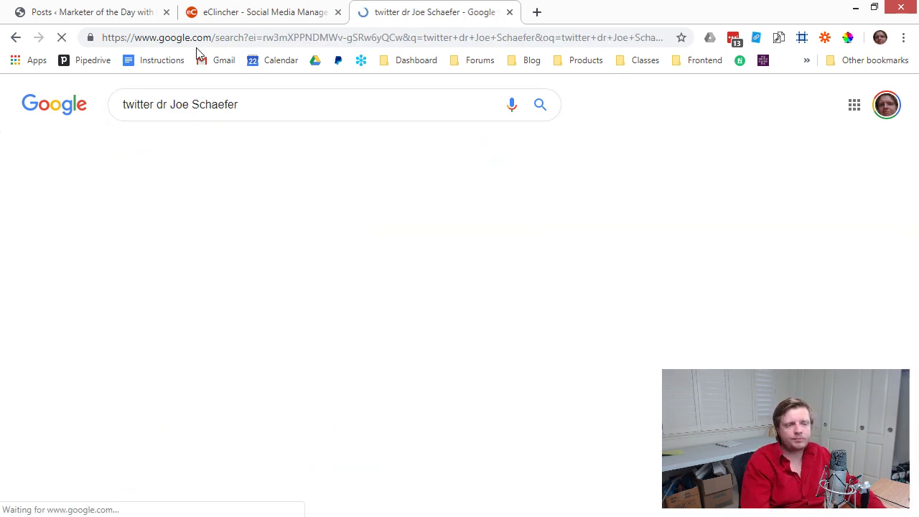
{"action": "left_click", "coordinate": [245, 208]}
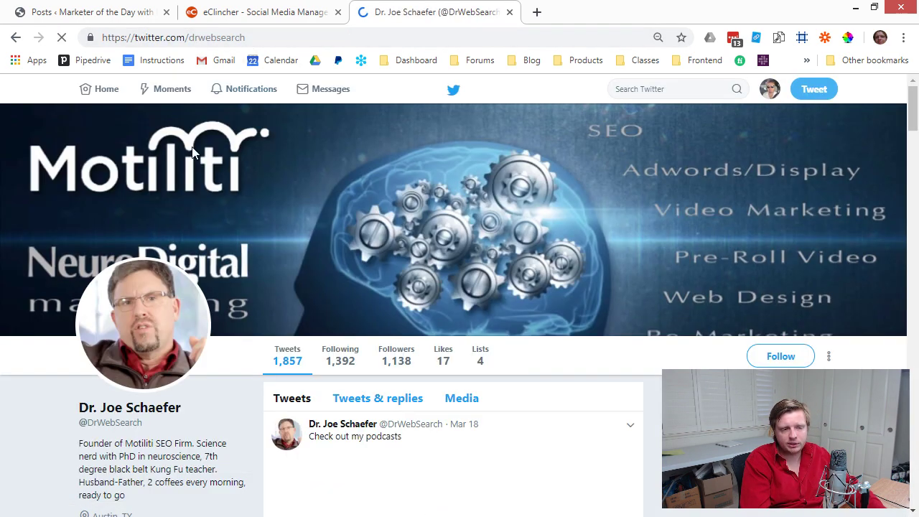
{"action": "double_click", "coordinate": [204, 38]}
{"action": "key", "text": "ctrl+c"}
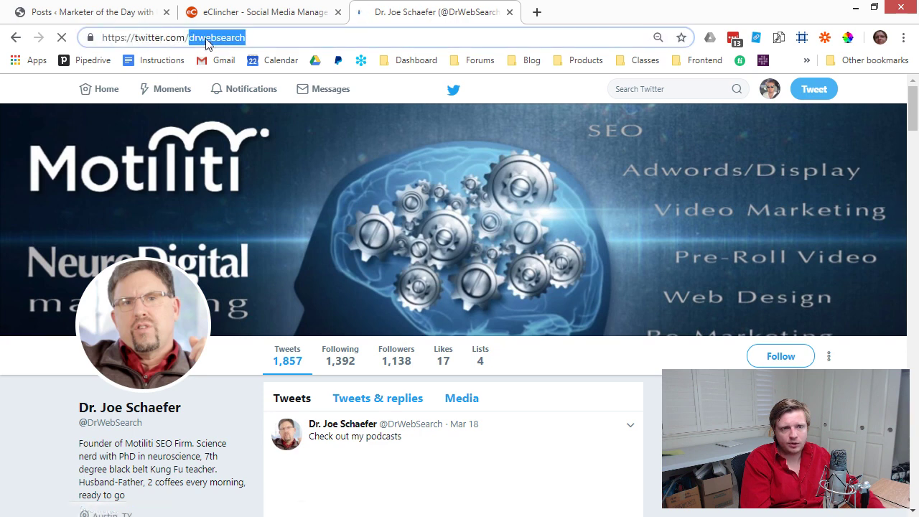
{"action": "left_click", "coordinate": [199, 19]}
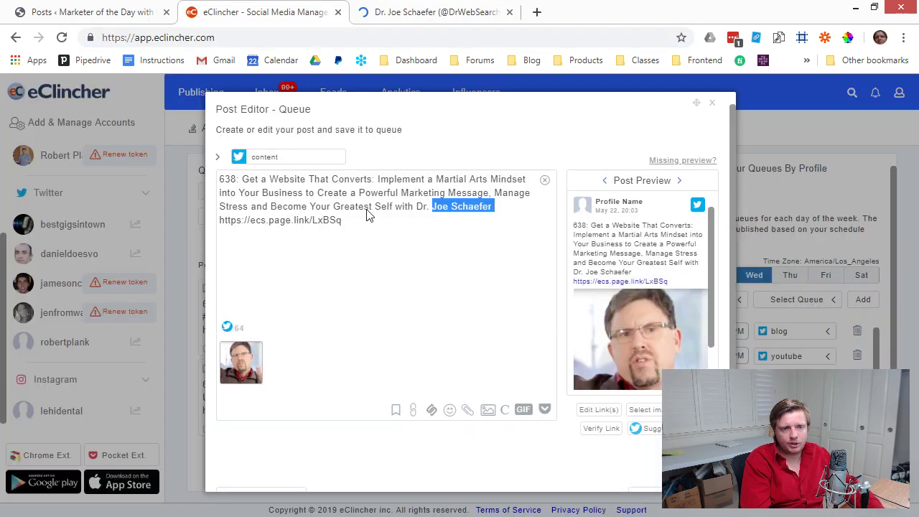
Tag the guest's Twitter handle before 'Dr.', add #digitalmarketing #podcast #interview, and save the episode 638 post.
{"action": "left_click", "coordinate": [393, 210]}
{"action": "left_click", "coordinate": [418, 206]}
{"action": "type", "text": "@"}
{"action": "key", "text": "ctrl+v"}
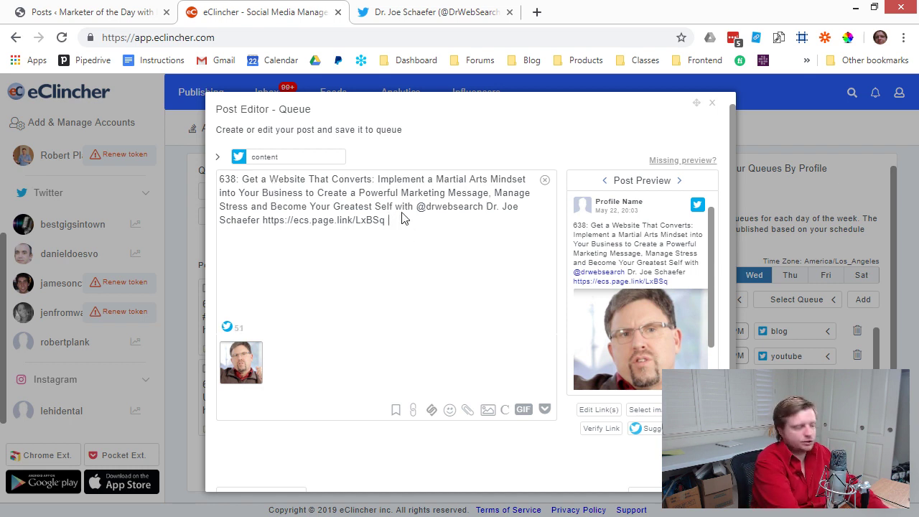
{"action": "type", "text": "marketing #p"}
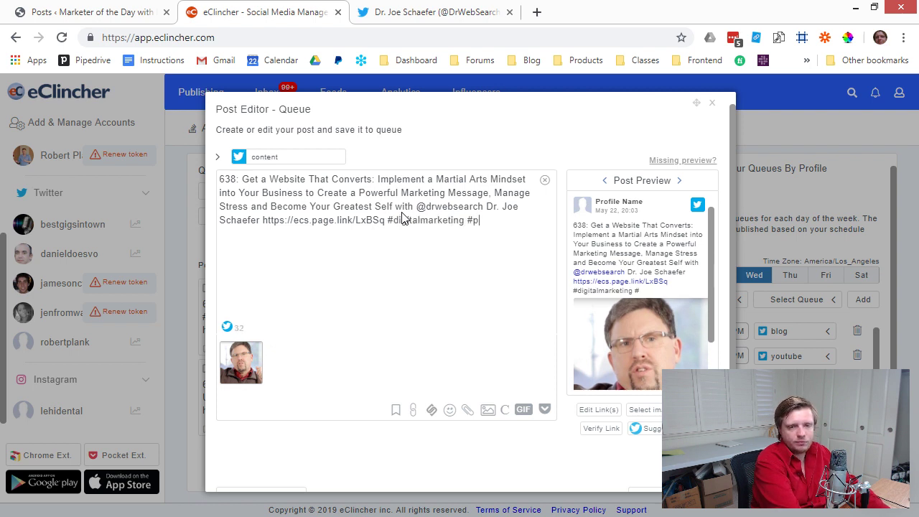
{"action": "type", "text": "odcast #interview"}
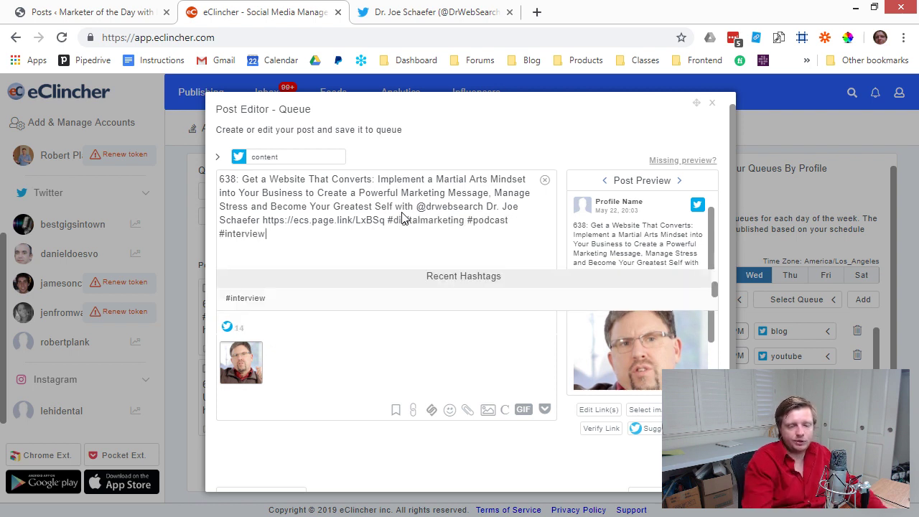
{"action": "scroll", "coordinate": [559, 373], "scroll_direction": "down", "scroll_amount": 1}
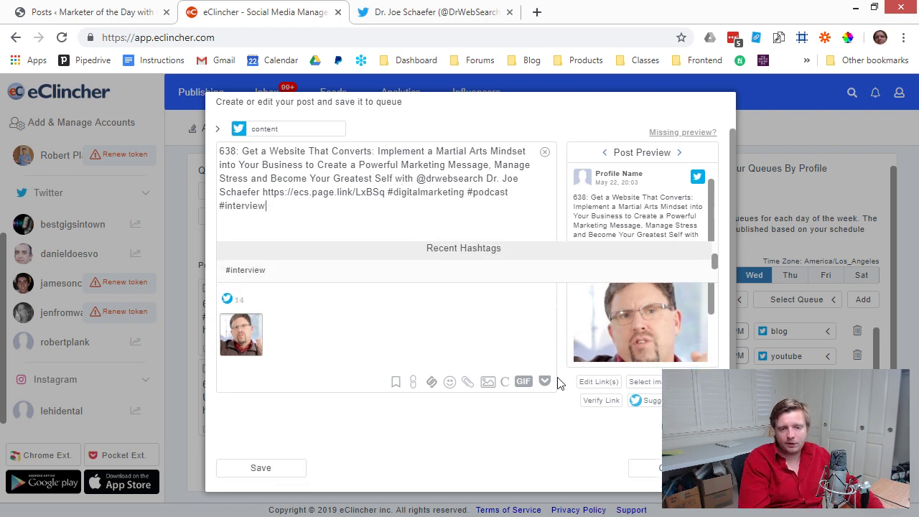
{"action": "left_click", "coordinate": [260, 468]}
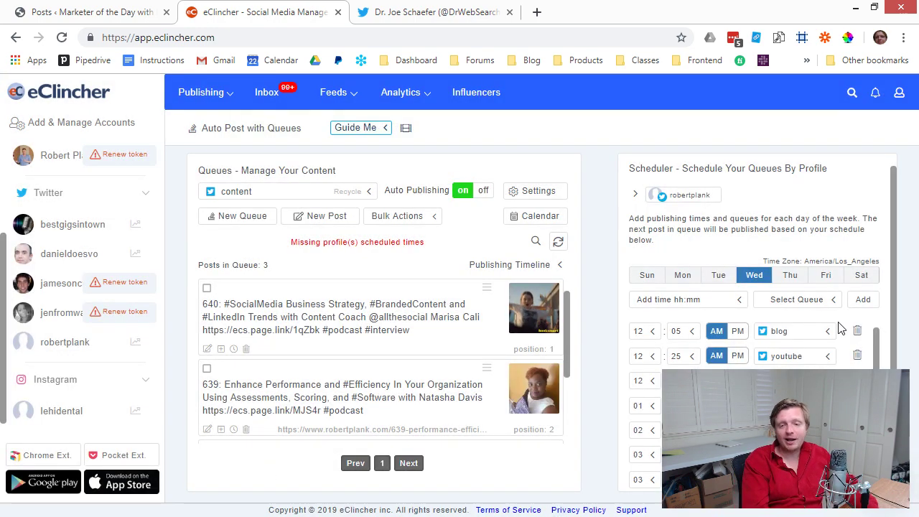
Add 'every 1 hour' Sunday posting slots assigned to the content queue.
{"action": "left_click", "coordinate": [648, 279]}
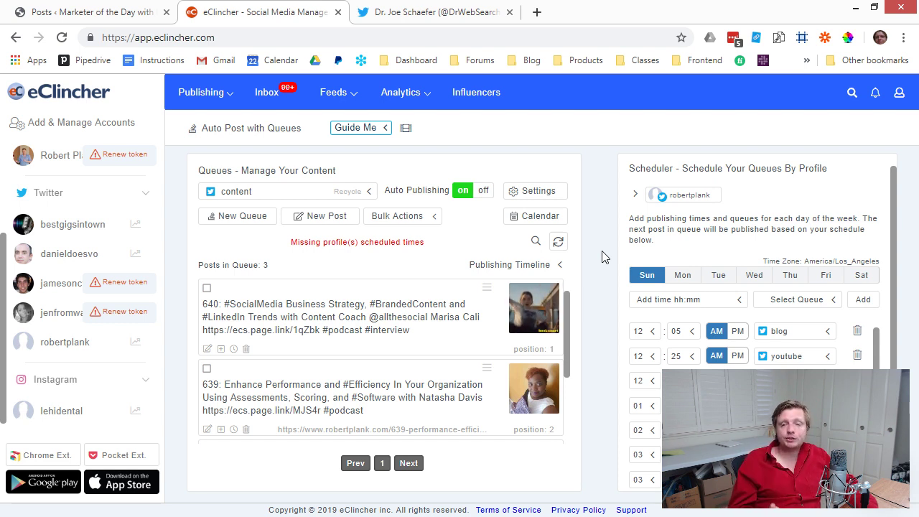
{"action": "scroll", "coordinate": [675, 338], "scroll_direction": "down", "scroll_amount": 5}
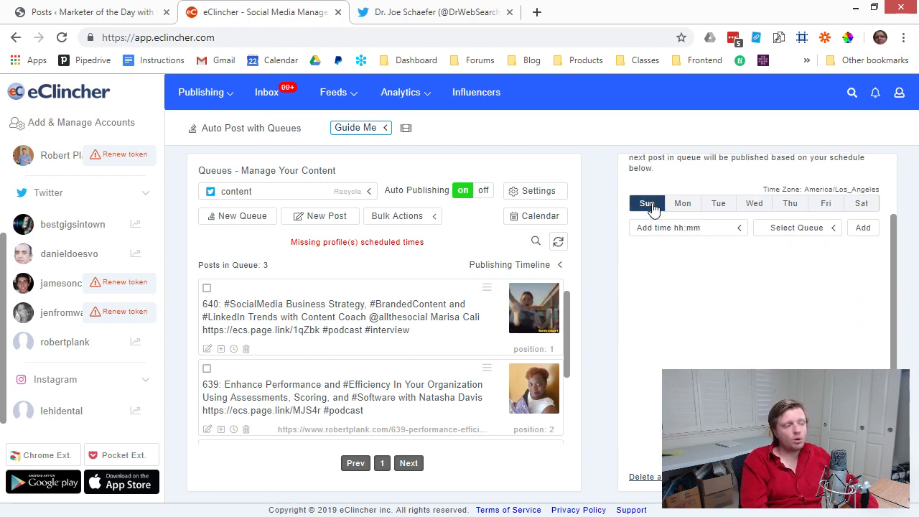
{"action": "left_click", "coordinate": [672, 231]}
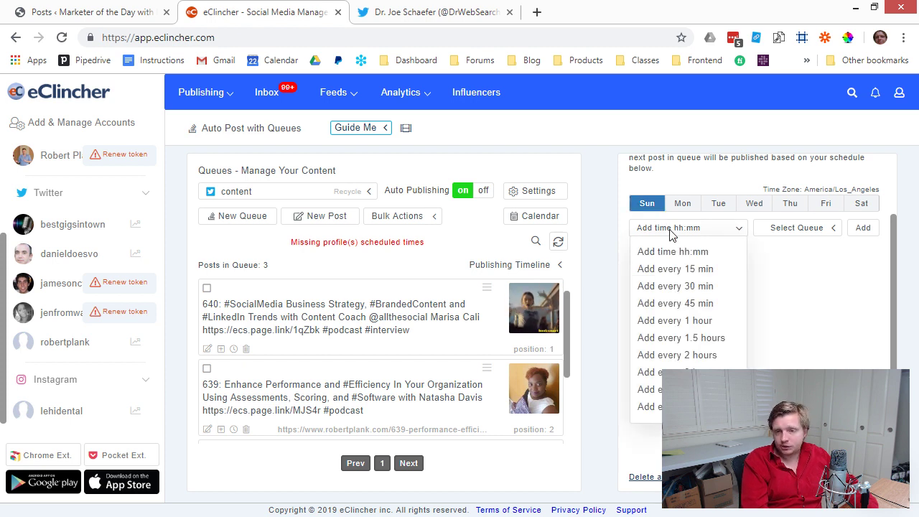
{"action": "left_click", "coordinate": [671, 287]}
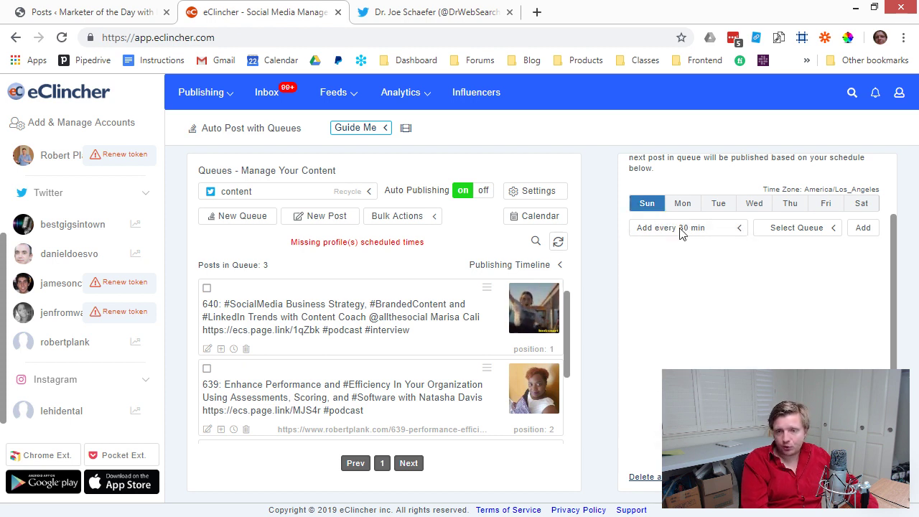
{"action": "left_click", "coordinate": [740, 236]}
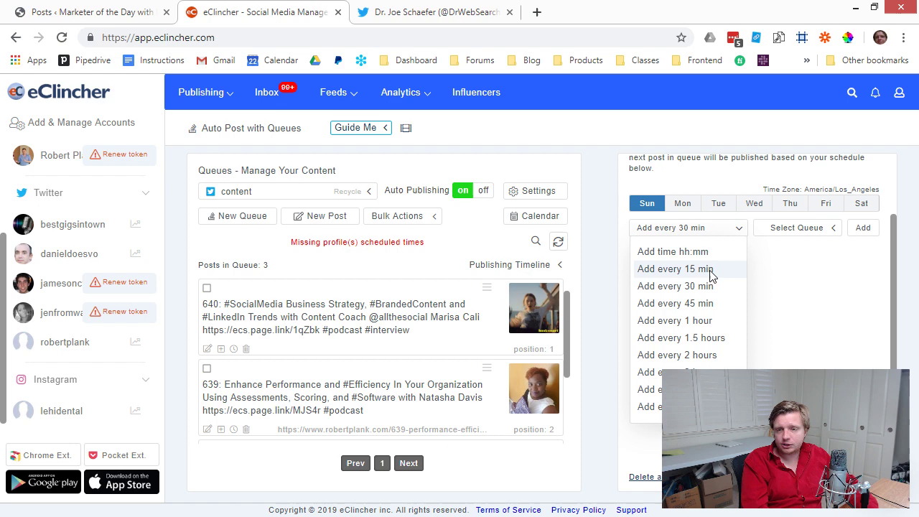
{"action": "left_click", "coordinate": [696, 321]}
{"action": "left_click", "coordinate": [792, 231]}
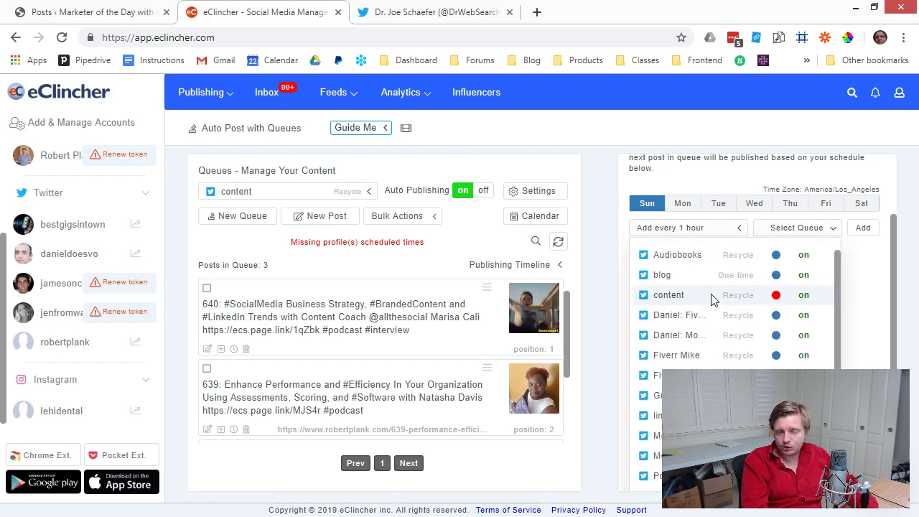
{"action": "left_click", "coordinate": [680, 302]}
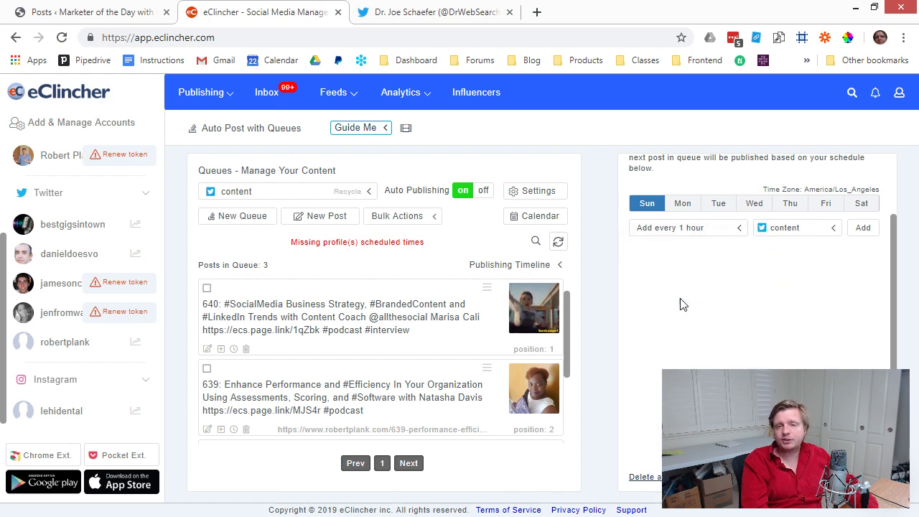
{"action": "left_click", "coordinate": [864, 230]}
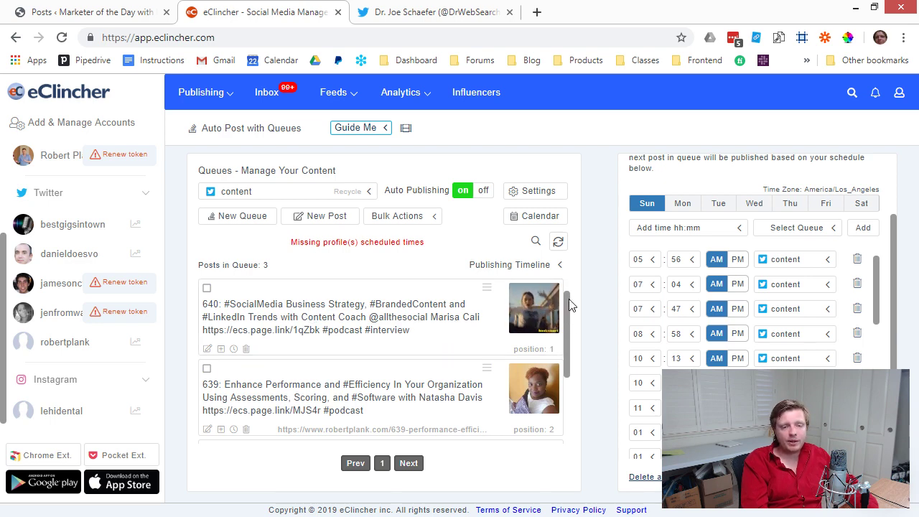
{"action": "scroll", "coordinate": [569, 319], "scroll_direction": "down", "scroll_amount": 1}
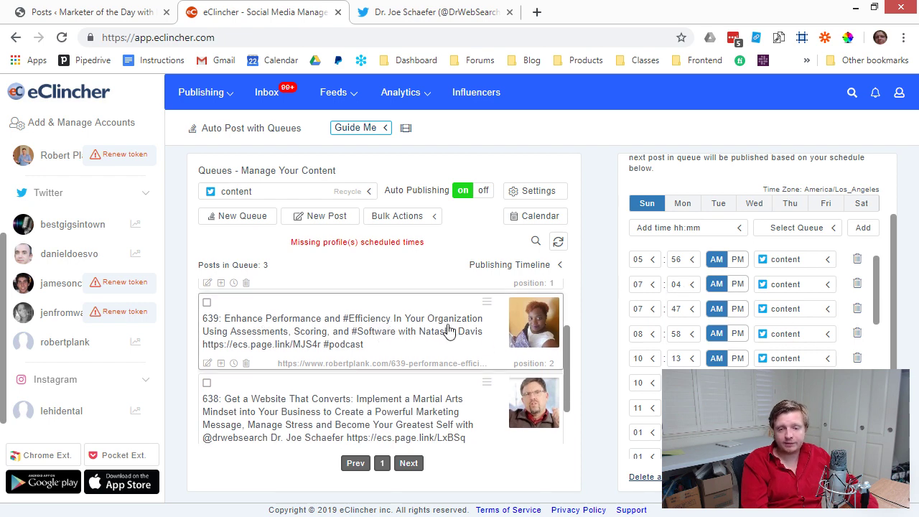
{"action": "scroll", "coordinate": [568, 350], "scroll_direction": "down", "scroll_amount": 1}
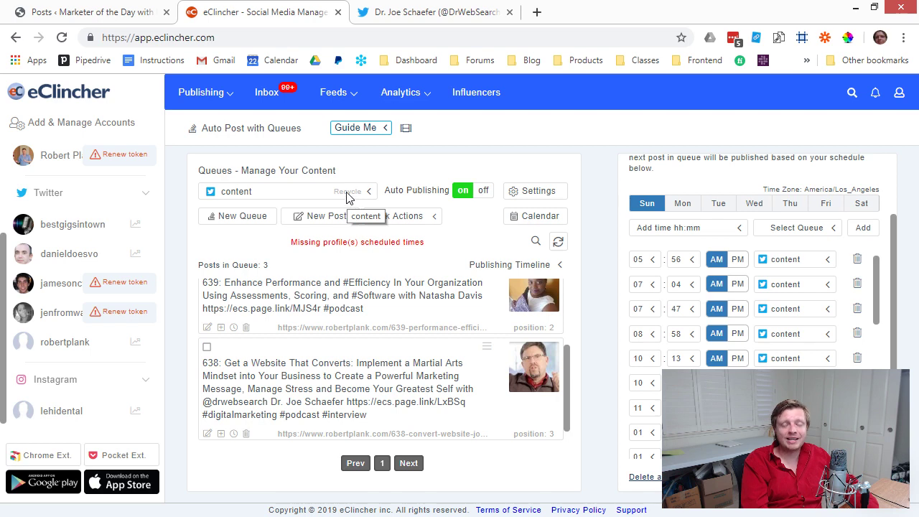
{"action": "scroll", "coordinate": [431, 383], "scroll_direction": "up", "scroll_amount": 3}
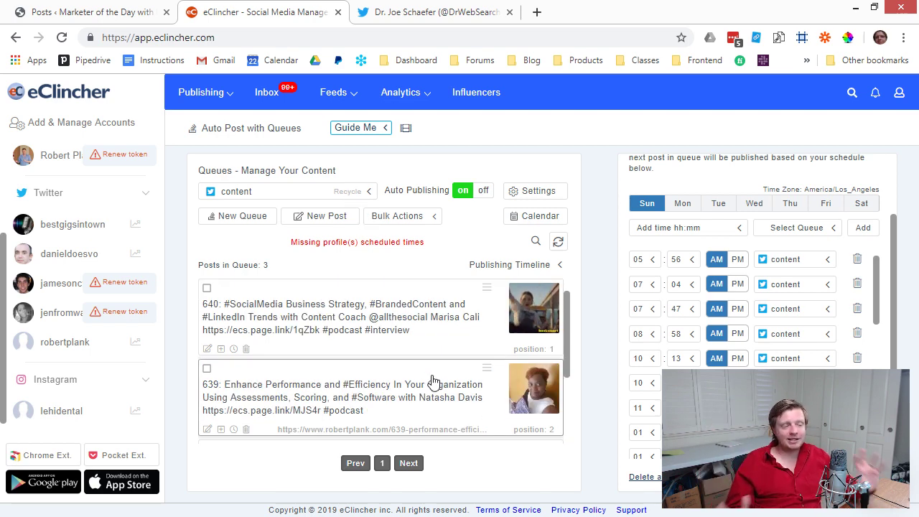
{"action": "scroll", "coordinate": [733, 321], "scroll_direction": "down", "scroll_amount": 5}
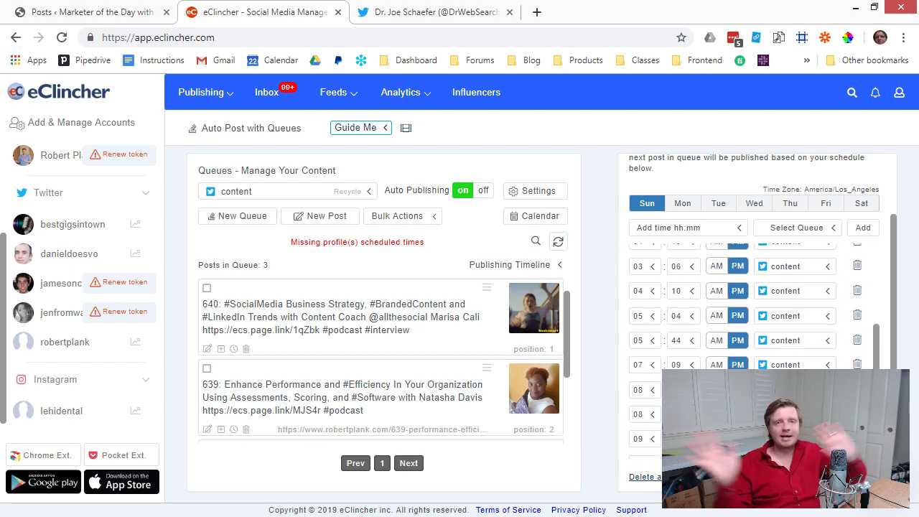
Review Monday's blog and podcast queue time slots, then go back to the Twitter tab.
{"action": "left_click", "coordinate": [686, 208]}
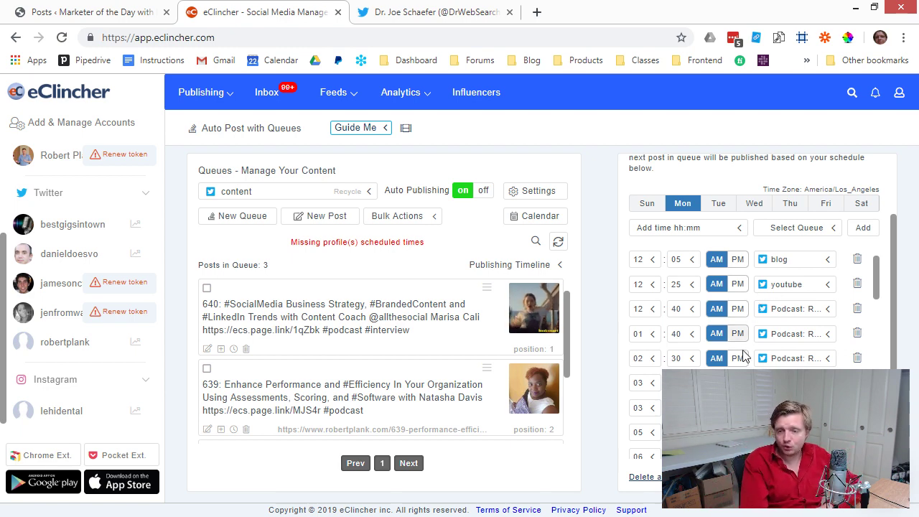
{"action": "scroll", "coordinate": [744, 355], "scroll_direction": "down", "scroll_amount": 3}
{"action": "scroll", "coordinate": [793, 351], "scroll_direction": "up", "scroll_amount": 3}
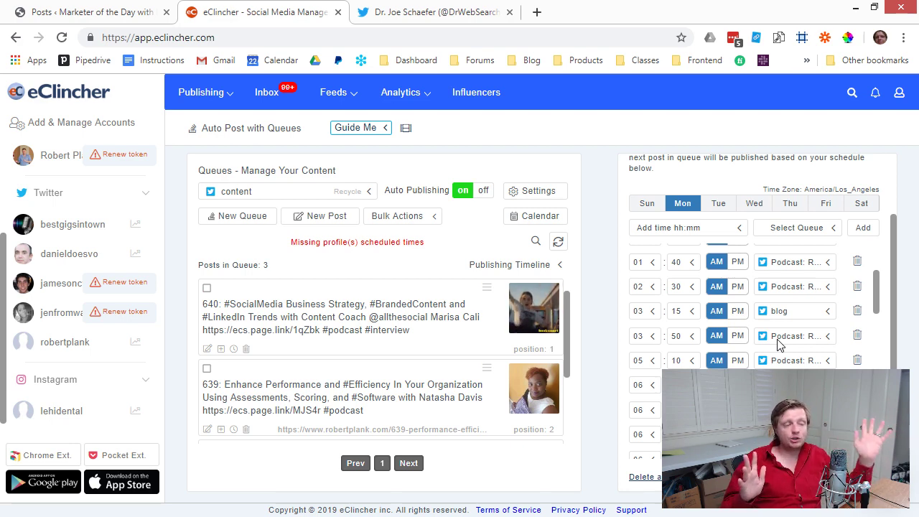
{"action": "left_click", "coordinate": [443, 7]}
Load the account's own Twitter profile and check the 174 episode tweet's 20 impressions.
{"action": "type", "text": "robertplank"}
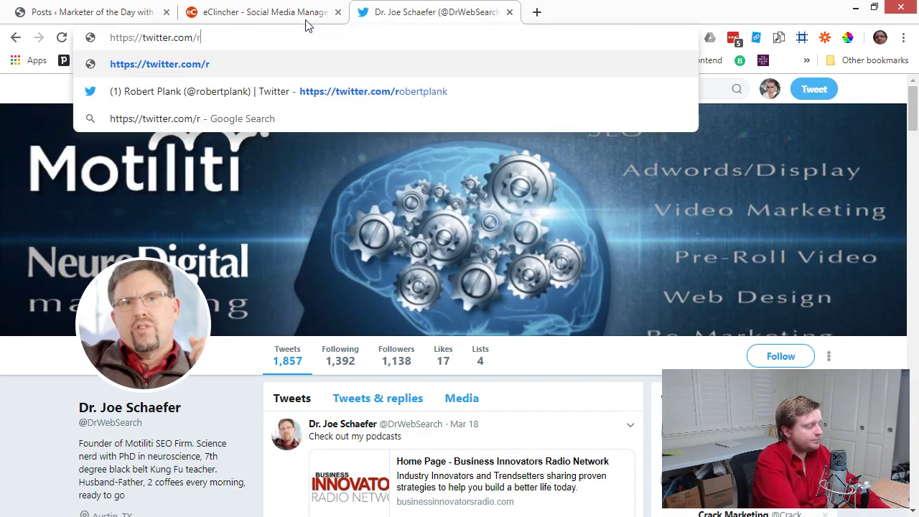
{"action": "key", "text": "Return"}
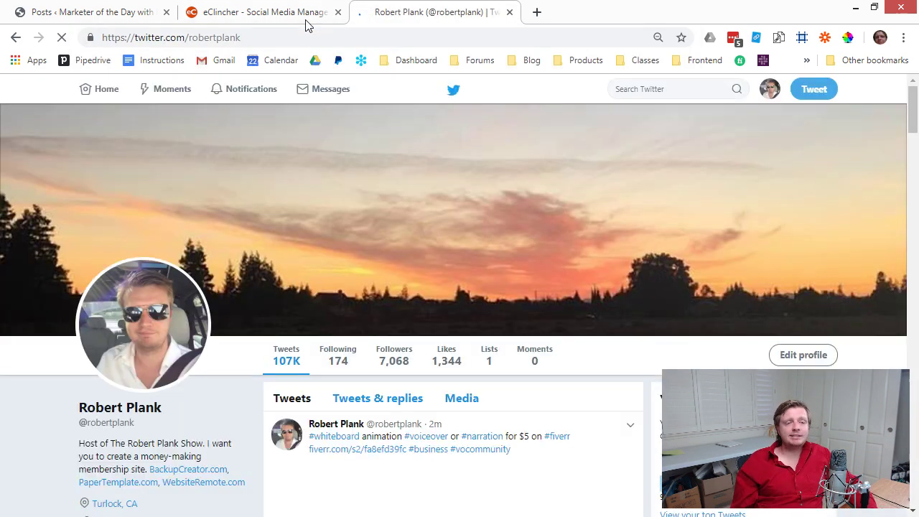
{"action": "scroll", "coordinate": [445, 209], "scroll_direction": "down", "scroll_amount": 7}
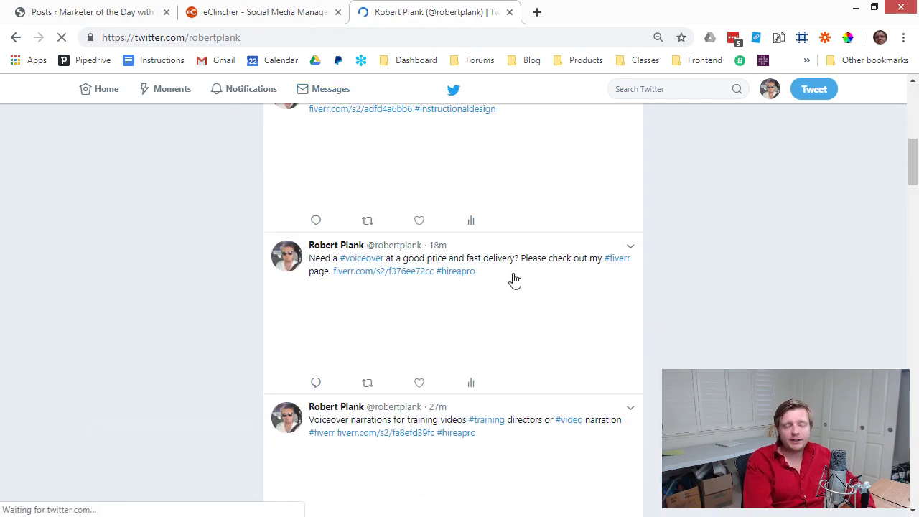
{"action": "scroll", "coordinate": [514, 281], "scroll_direction": "down", "scroll_amount": 7}
{"action": "scroll", "coordinate": [529, 261], "scroll_direction": "up", "scroll_amount": 4}
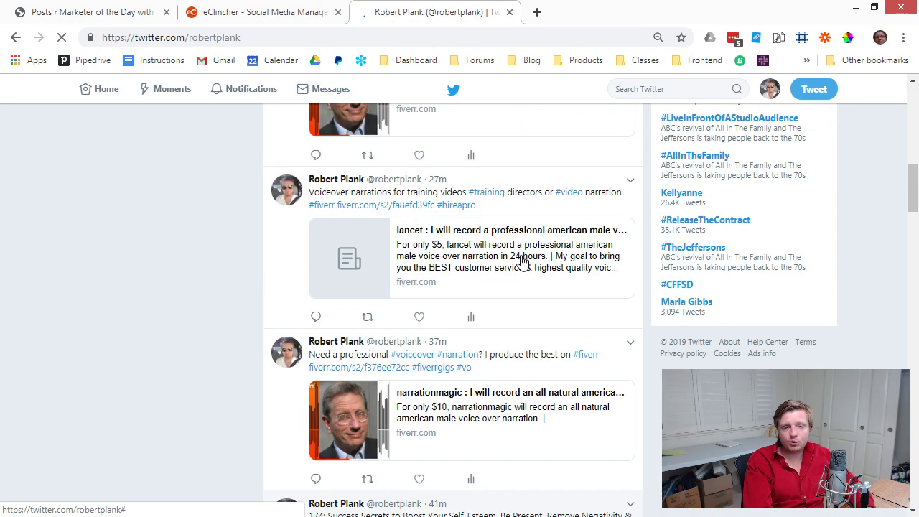
{"action": "scroll", "coordinate": [523, 263], "scroll_direction": "down", "scroll_amount": 5}
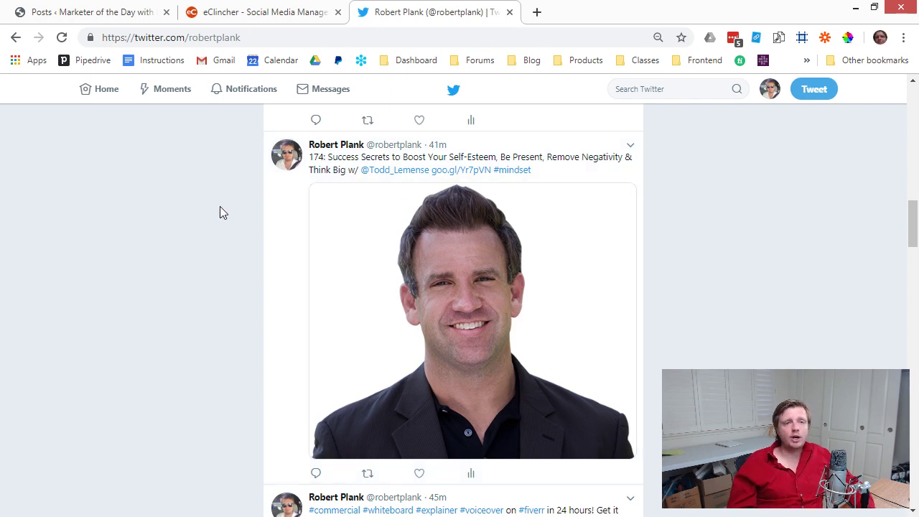
{"action": "mouse_move", "coordinate": [384, 173]}
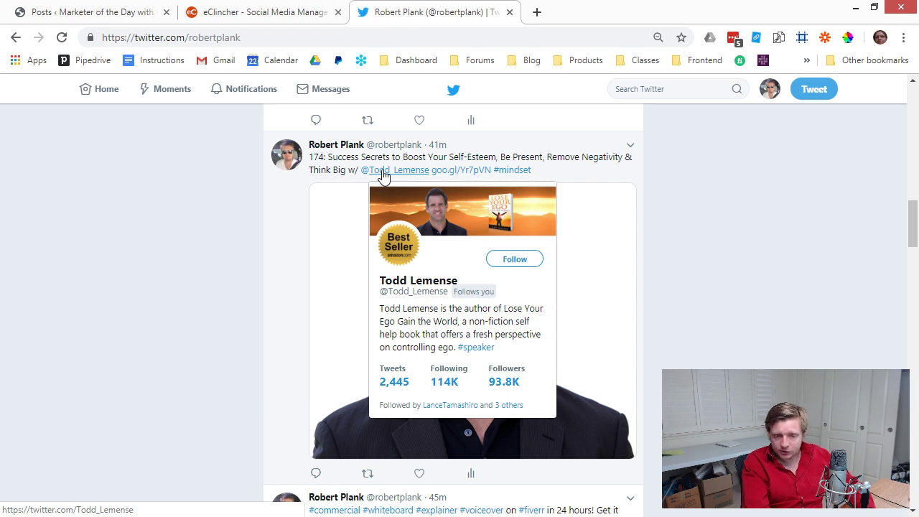
{"action": "left_click", "coordinate": [475, 476]}
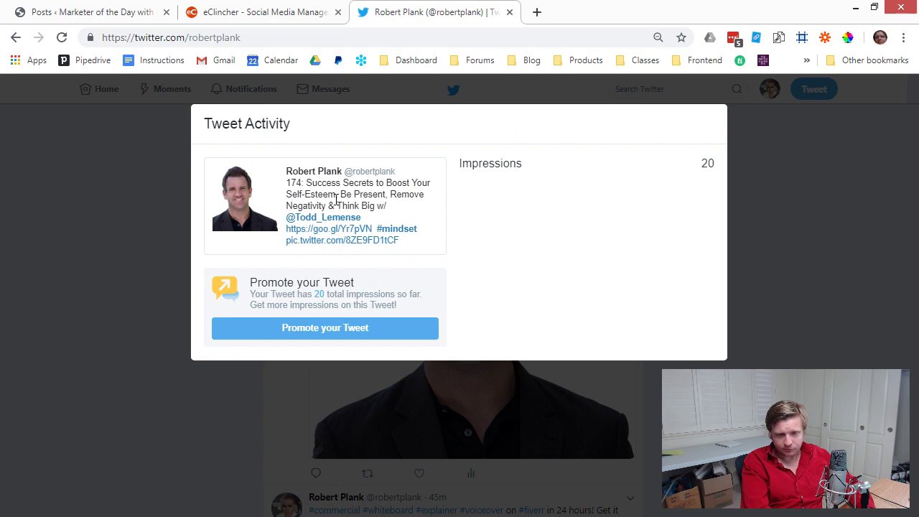
{"action": "left_click", "coordinate": [760, 189]}
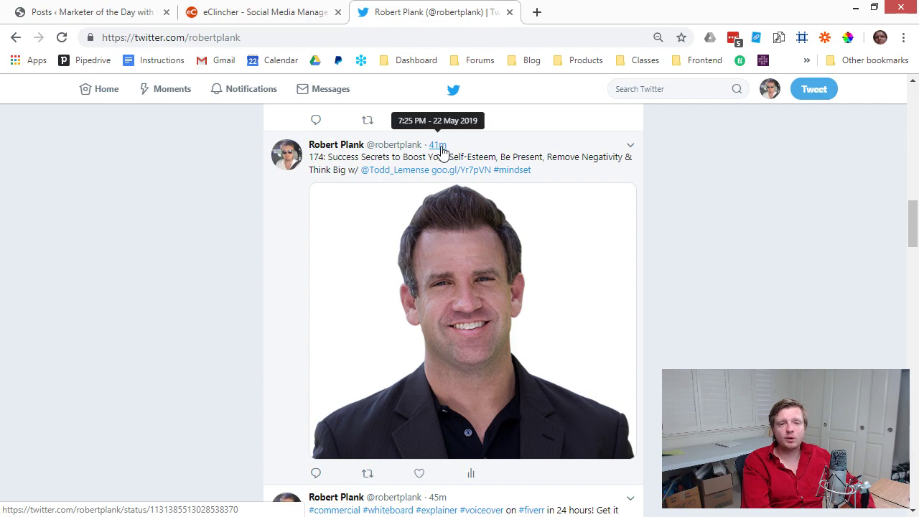
Open the activity statistics for the tweet with the photo.
{"action": "scroll", "coordinate": [455, 232], "scroll_direction": "down", "scroll_amount": 5}
{"action": "scroll", "coordinate": [455, 232], "scroll_direction": "up", "scroll_amount": 5}
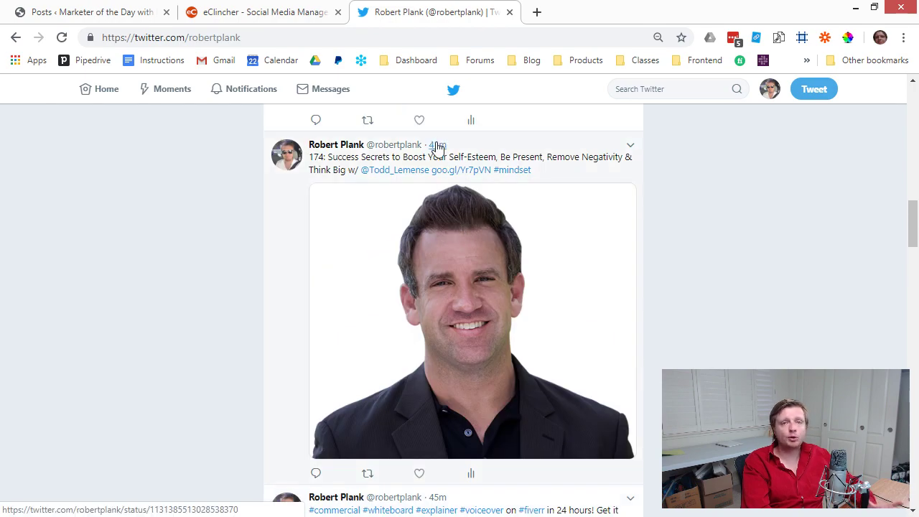
{"action": "scroll", "coordinate": [455, 153], "scroll_direction": "down", "scroll_amount": 10}
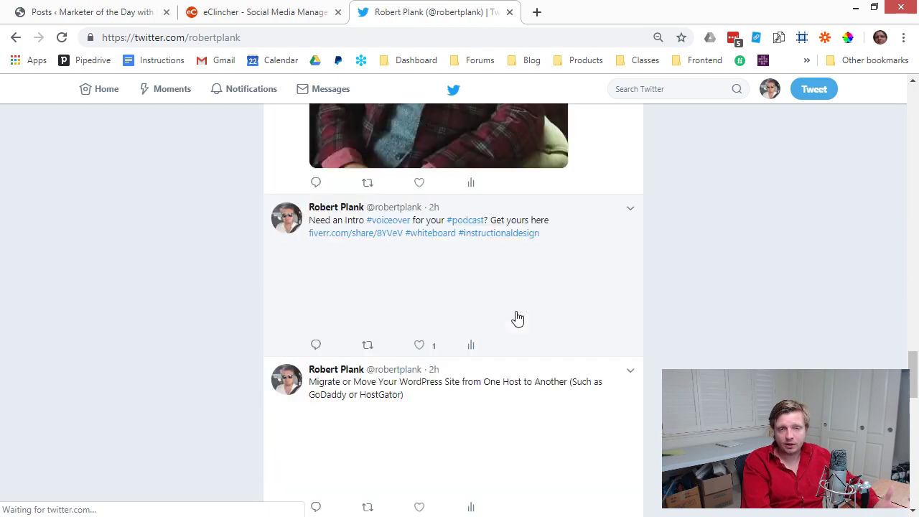
{"action": "scroll", "coordinate": [518, 319], "scroll_direction": "up", "scroll_amount": 3}
{"action": "left_click", "coordinate": [471, 399]}
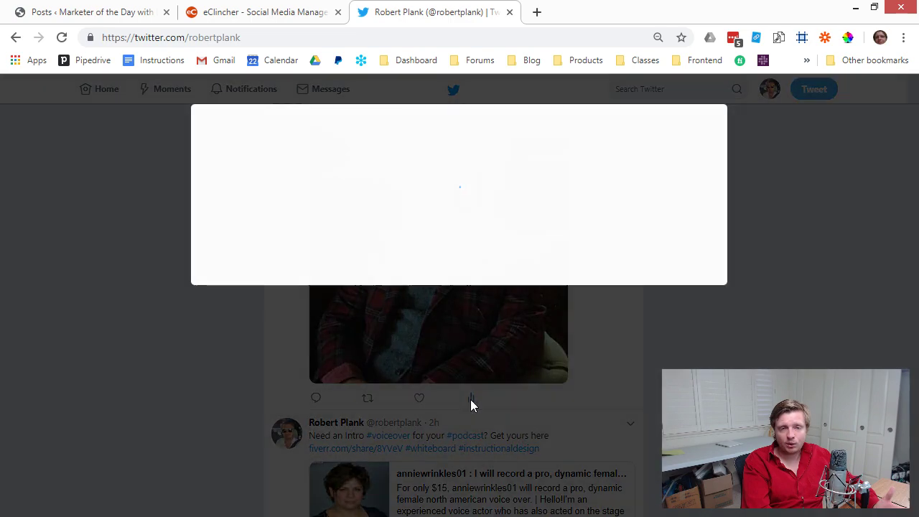
Scroll the timeline, peek at the retweeted interview, and check the 548 episode tweet's impressions.
{"action": "left_click", "coordinate": [741, 205]}
{"action": "scroll", "coordinate": [578, 306], "scroll_direction": "down", "scroll_amount": 10}
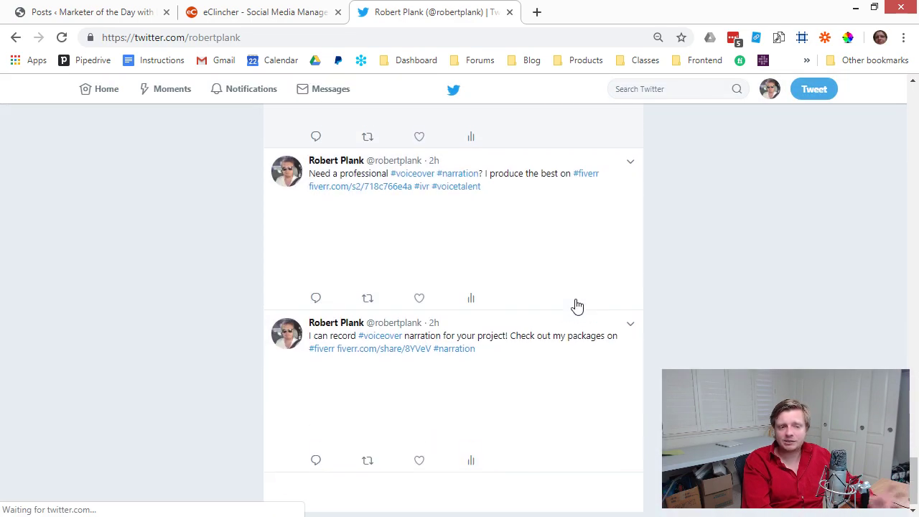
{"action": "scroll", "coordinate": [662, 300], "scroll_direction": "down", "scroll_amount": 5}
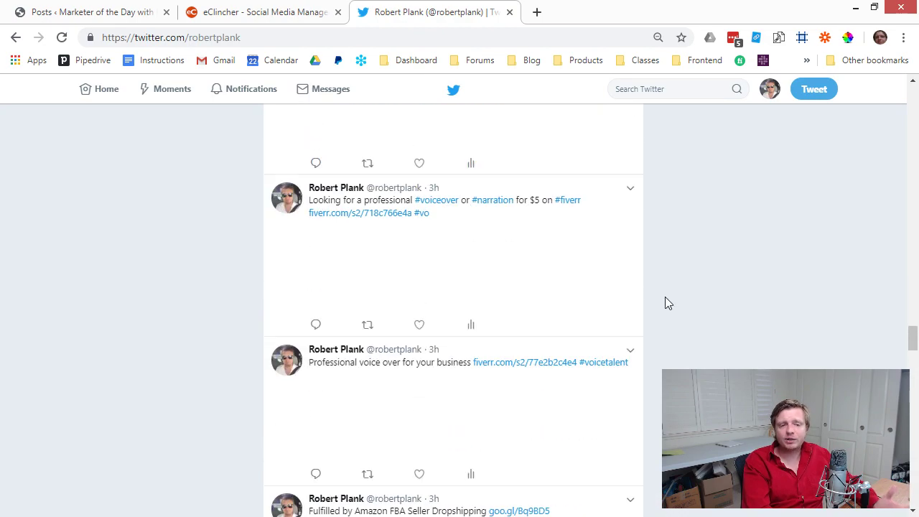
{"action": "scroll", "coordinate": [665, 297], "scroll_direction": "down", "scroll_amount": 15}
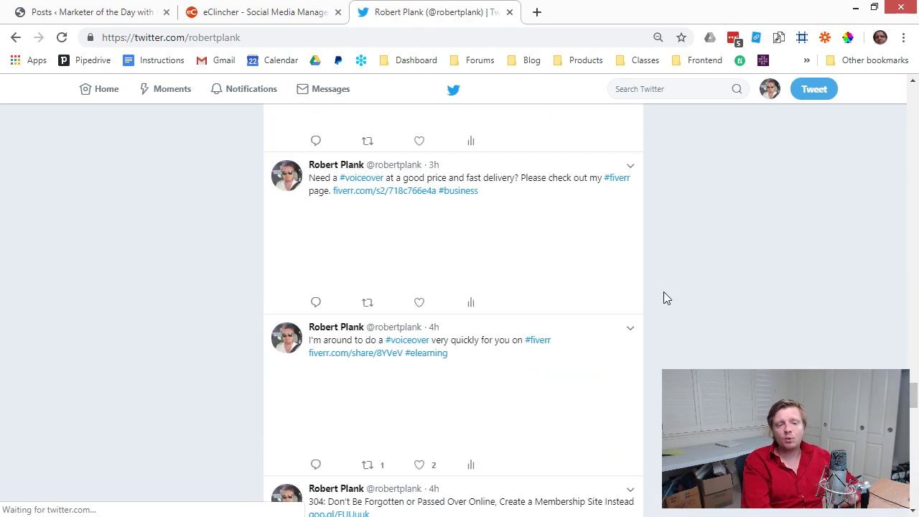
{"action": "scroll", "coordinate": [664, 291], "scroll_direction": "down", "scroll_amount": 15}
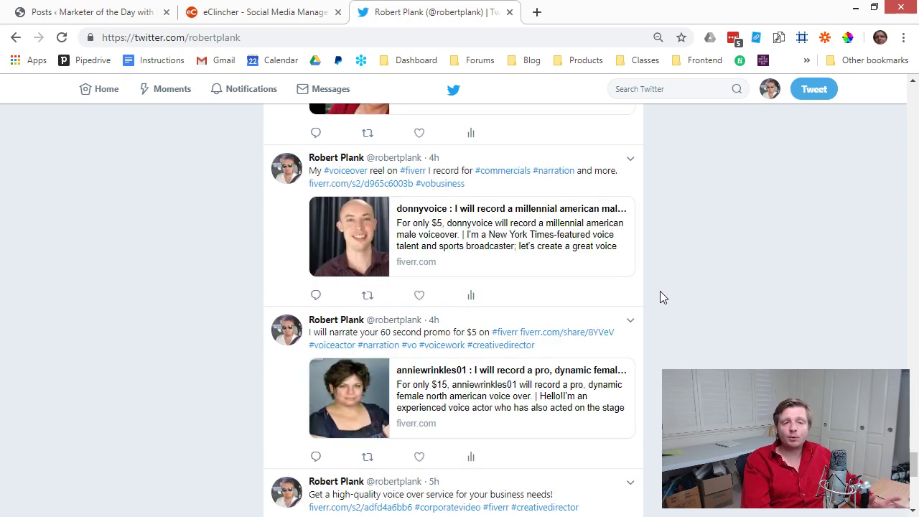
{"action": "scroll", "coordinate": [646, 298], "scroll_direction": "down", "scroll_amount": 6}
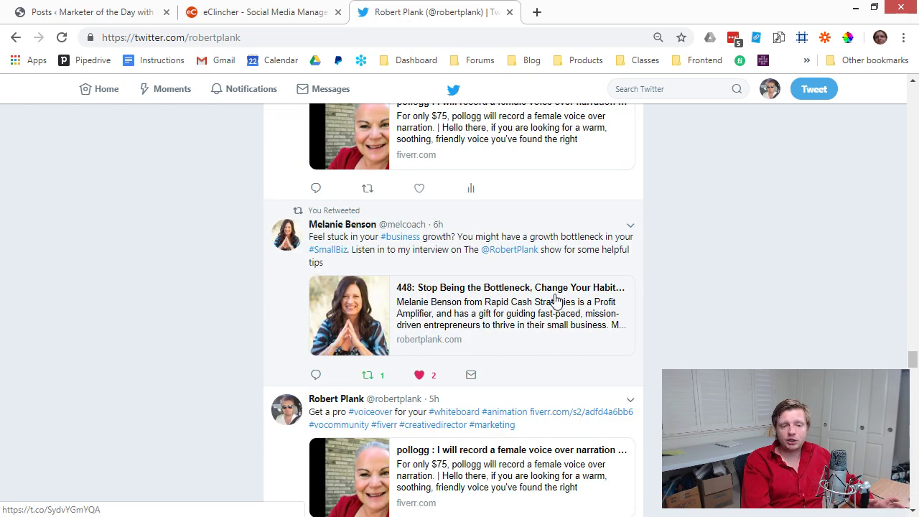
{"action": "left_click", "coordinate": [503, 227]}
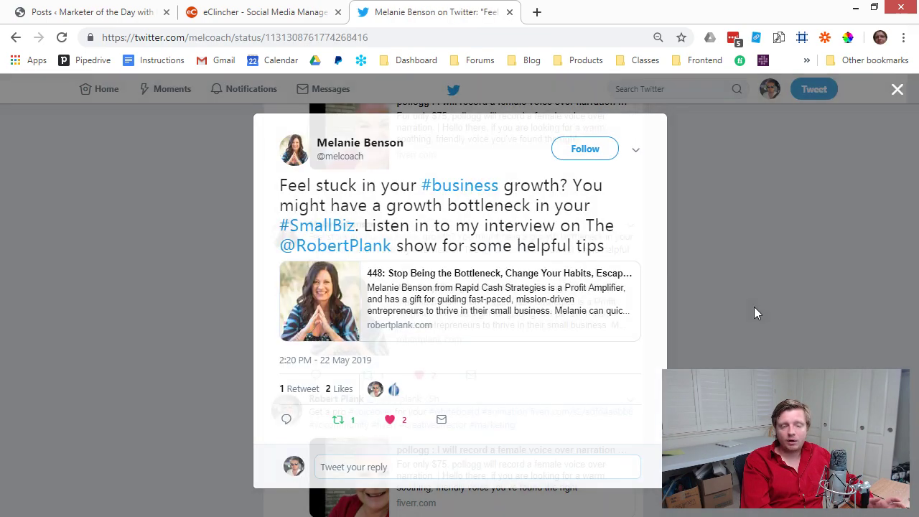
{"action": "left_click", "coordinate": [754, 312]}
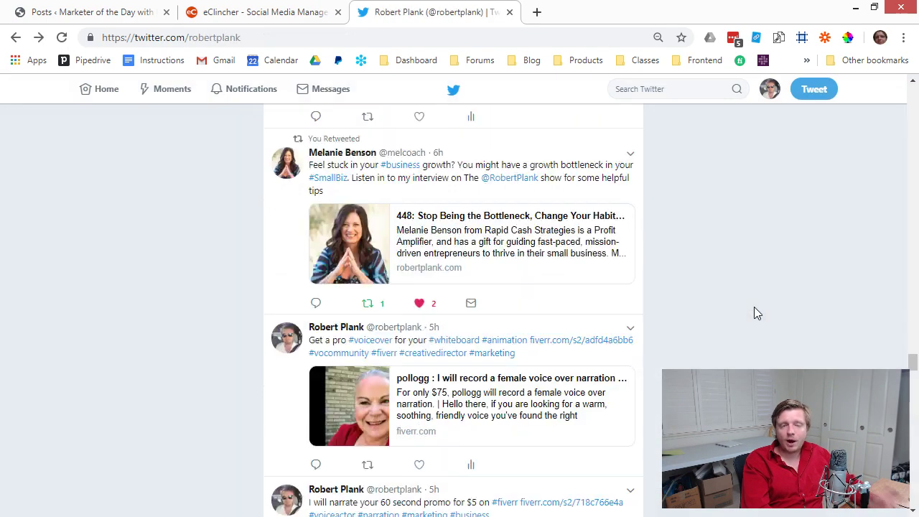
{"action": "scroll", "coordinate": [753, 307], "scroll_direction": "down", "scroll_amount": 7}
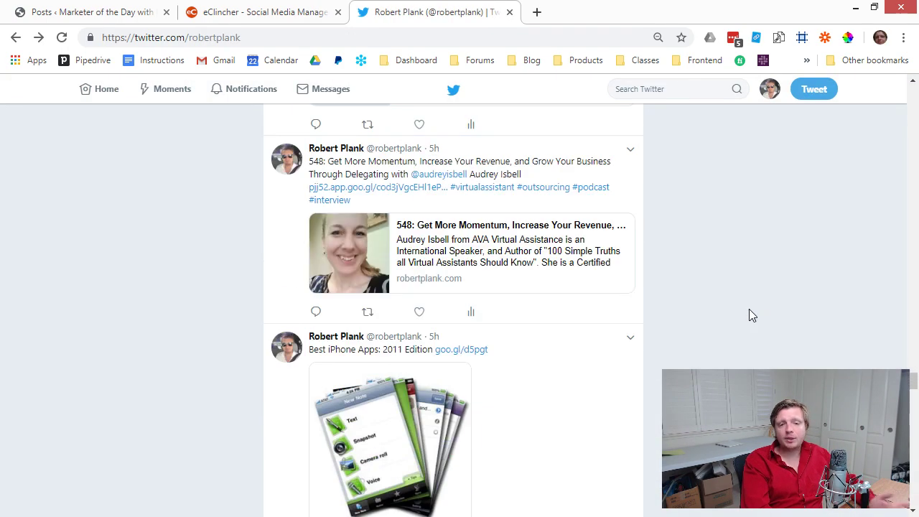
{"action": "left_click", "coordinate": [473, 313]}
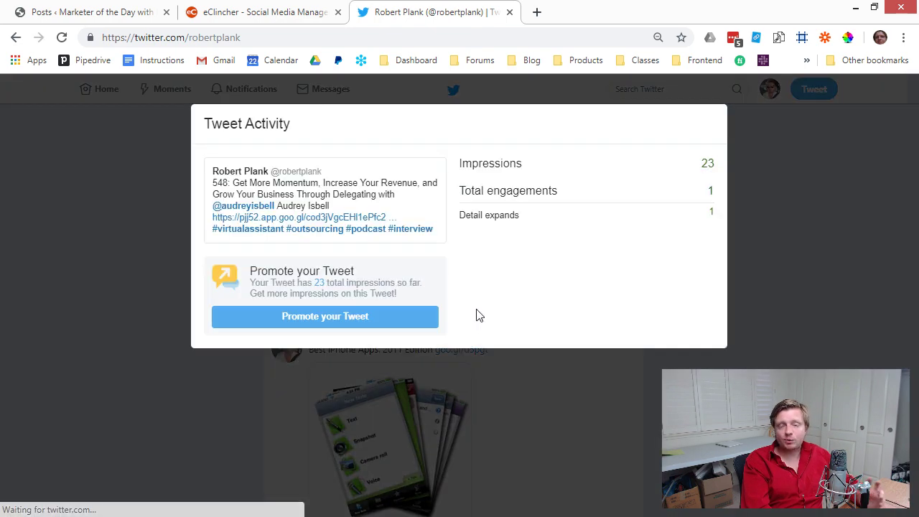
{"action": "left_click", "coordinate": [734, 183]}
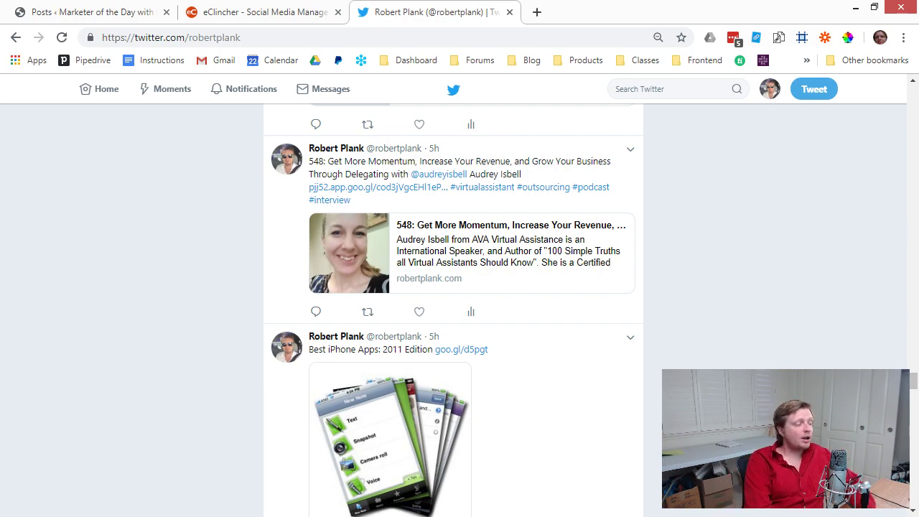
Glance at the episode 633 and 623 links in the spreadsheet, then return to eClincher's queue manager.
{"action": "key", "text": "alt+Tab"}
{"action": "left_click", "coordinate": [204, 265]}
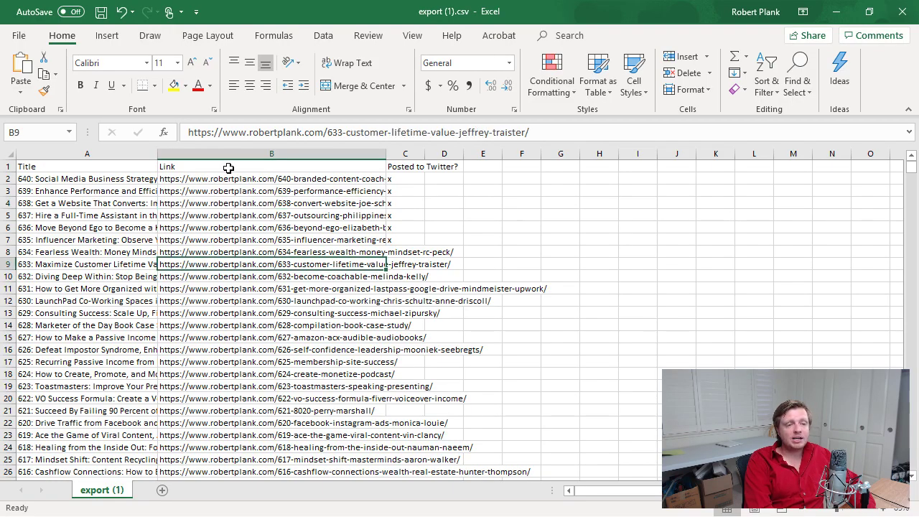
{"action": "left_click", "coordinate": [230, 386]}
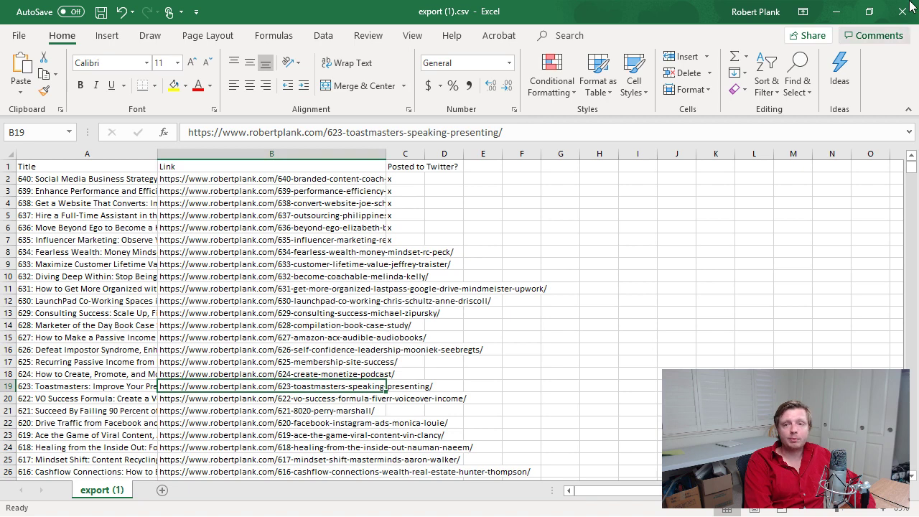
{"action": "left_click", "coordinate": [839, 13]}
{"action": "left_click", "coordinate": [259, 10]}
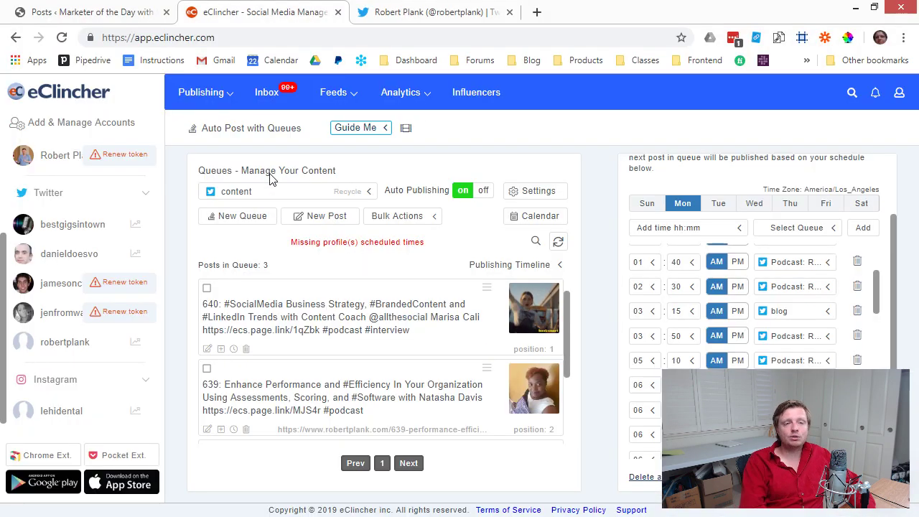
Turn Auto Publishing off and review Sunday's content slots from 05:56 AM to 01:11 PM.
{"action": "left_click", "coordinate": [482, 192]}
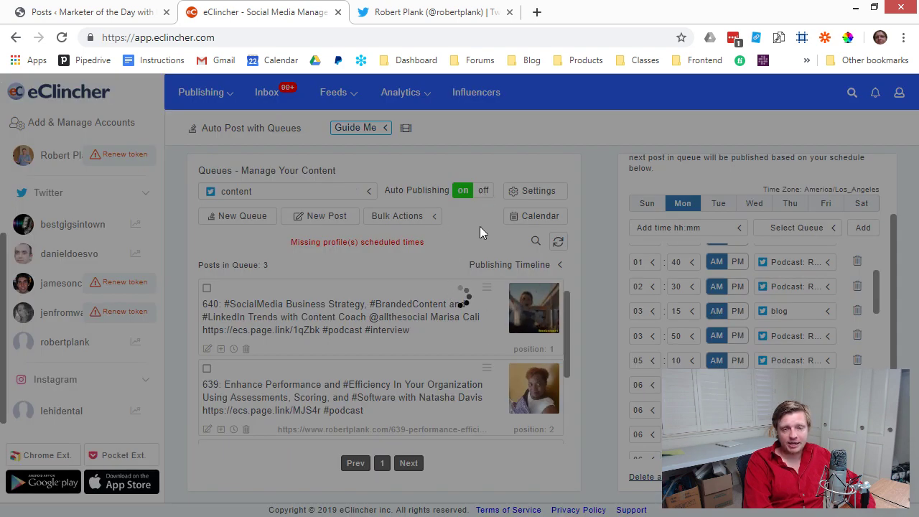
{"action": "left_click", "coordinate": [486, 191]}
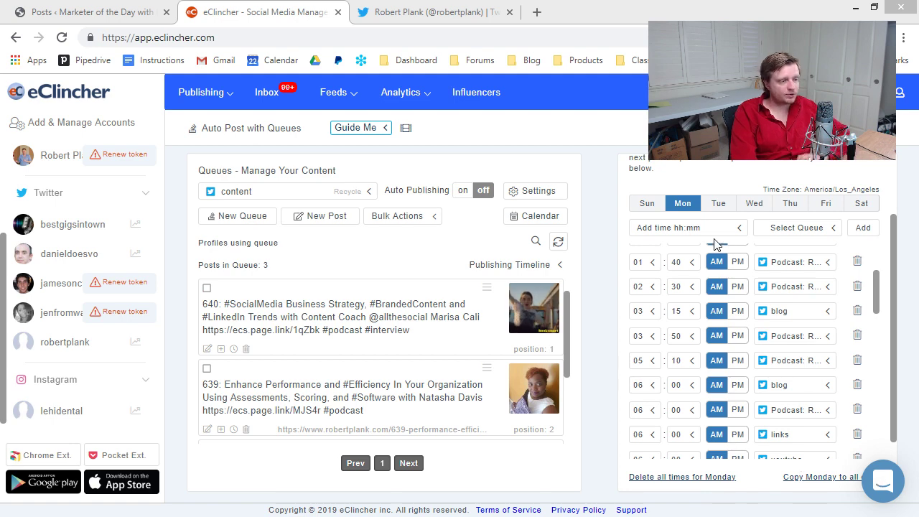
{"action": "left_click", "coordinate": [649, 204]}
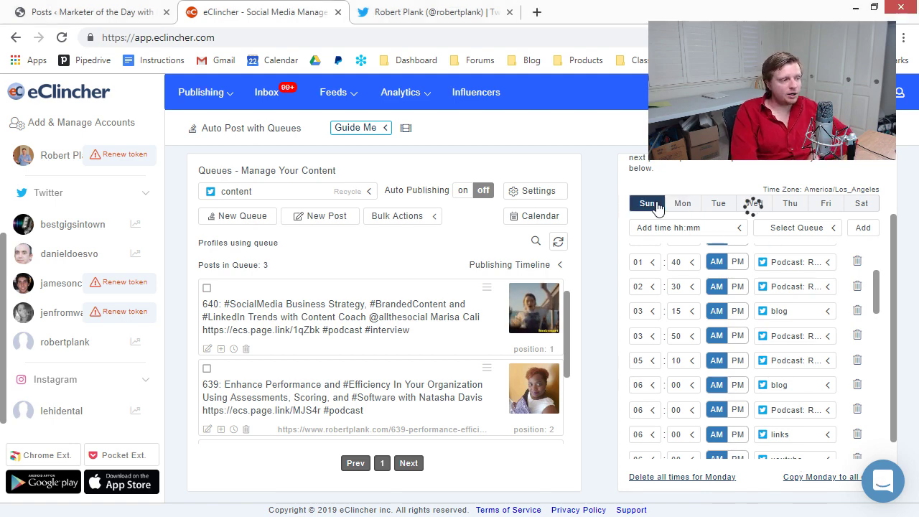
{"action": "scroll", "coordinate": [697, 324], "scroll_direction": "up", "scroll_amount": 2}
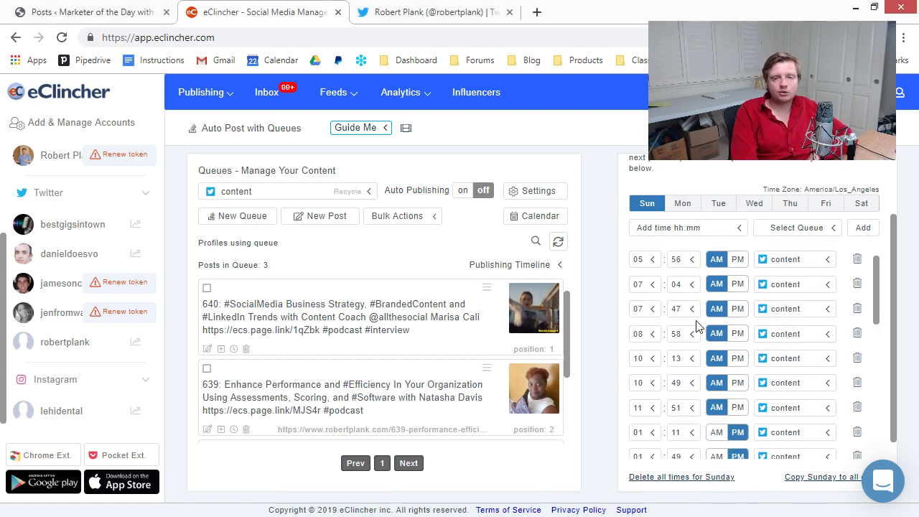
{"action": "left_click", "coordinate": [693, 229]}
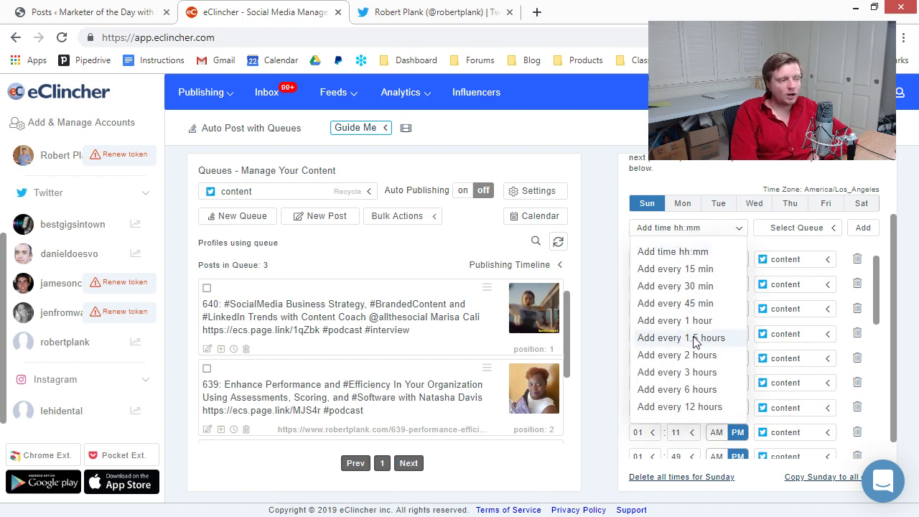
{"action": "left_click", "coordinate": [784, 228]}
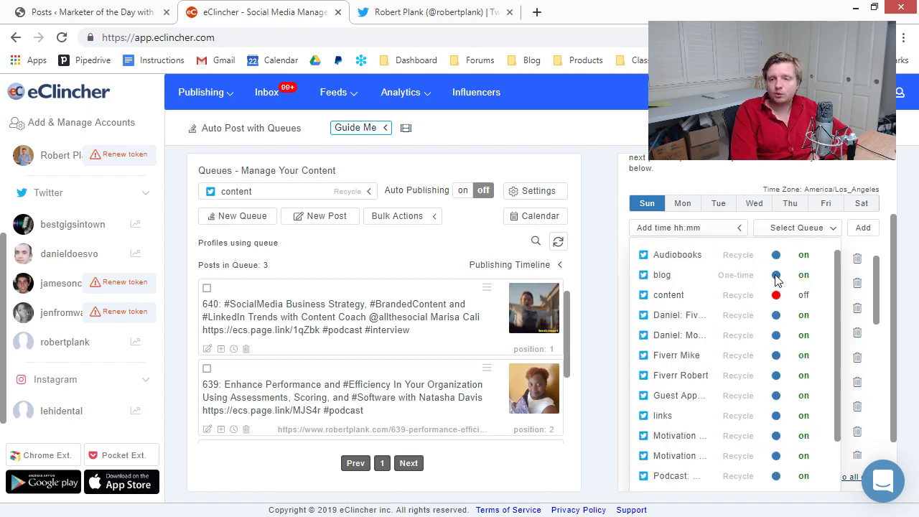
{"action": "left_click", "coordinate": [687, 180]}
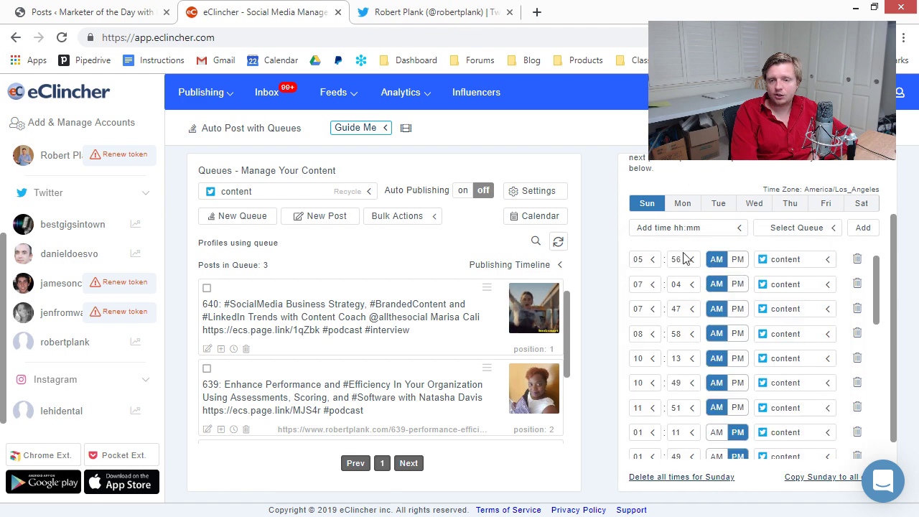
{"action": "left_click", "coordinate": [682, 208]}
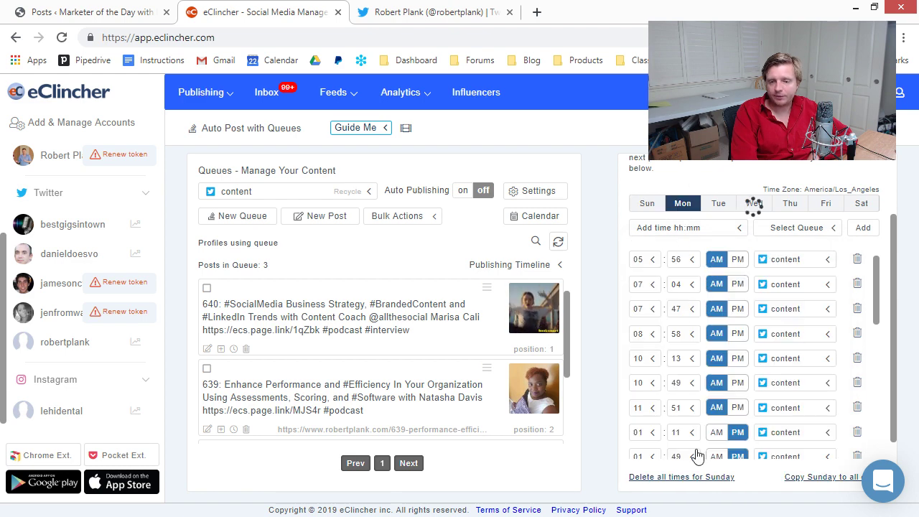